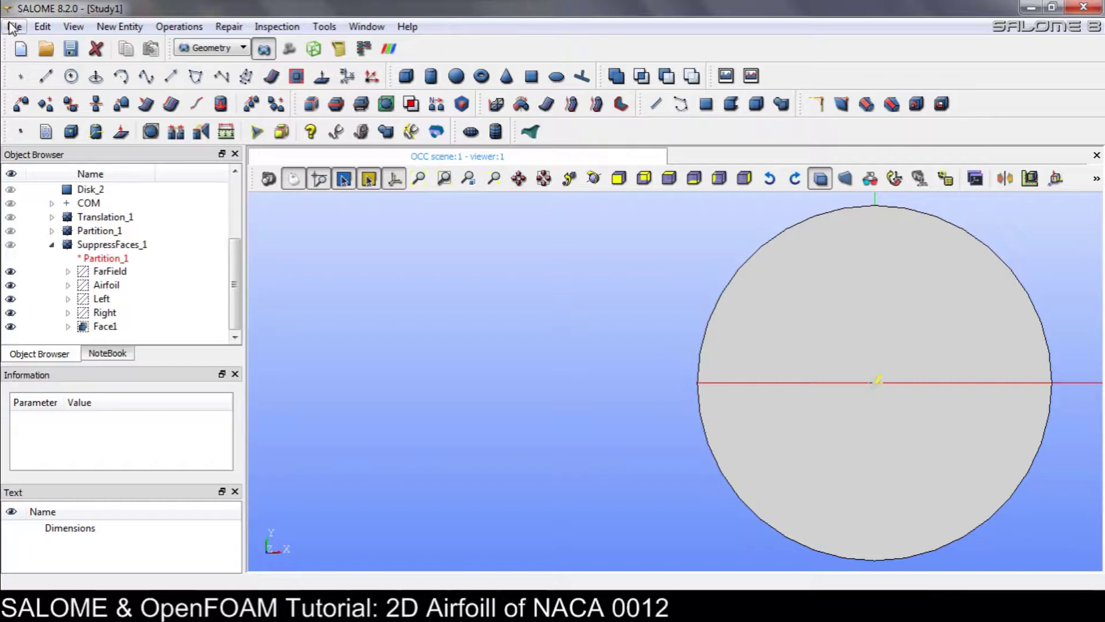
Save the study as Naca0012.hdf in the tutorial's CAD folder.
click(71, 50)
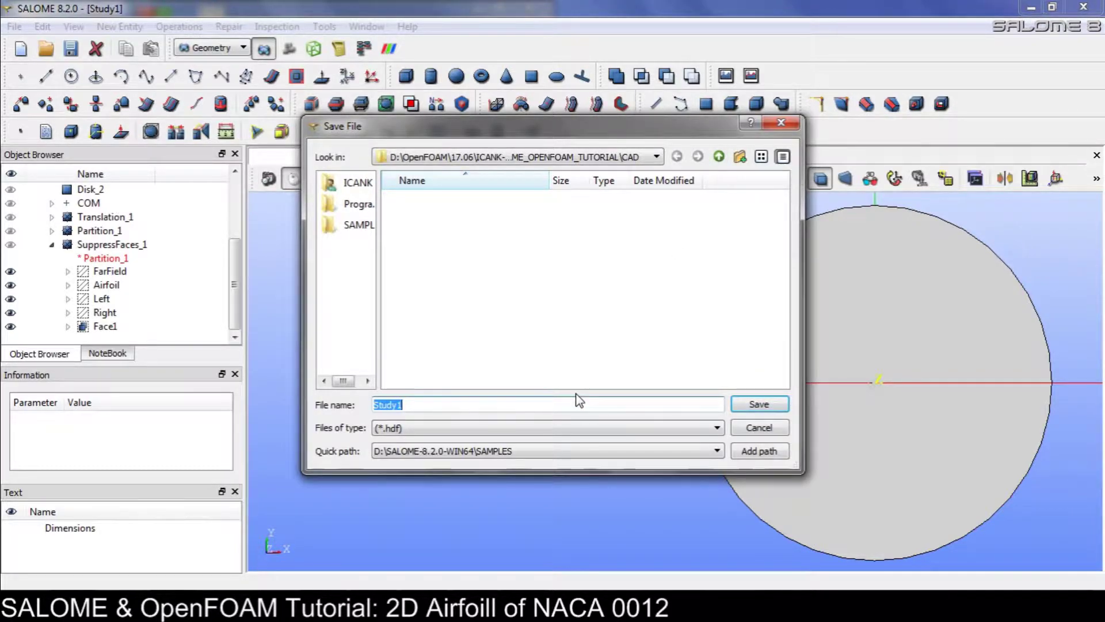
text(Naca0012)
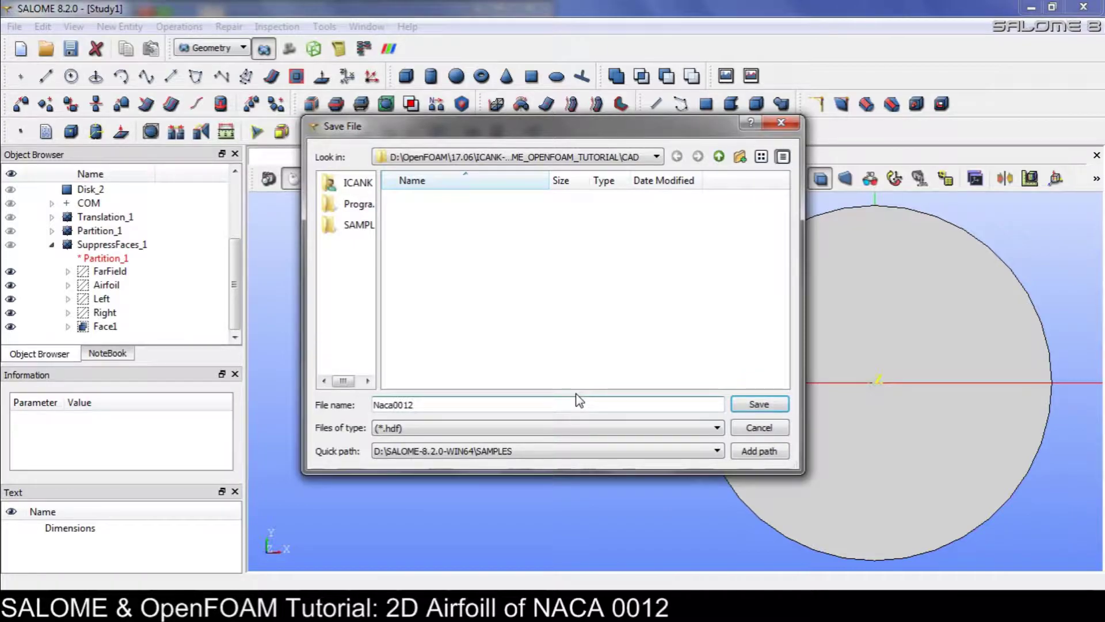
click(774, 403)
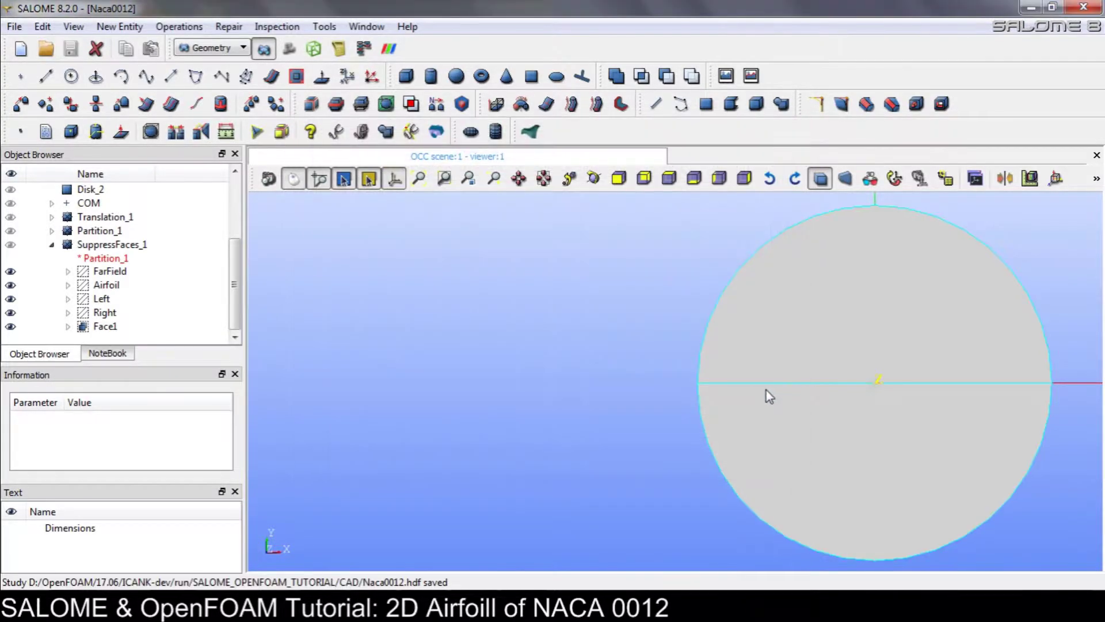
In the Mesh module, start a new mesh on SuppressFaces_1 with the Quadrangle: Mapping 2D algorithm.
click(291, 49)
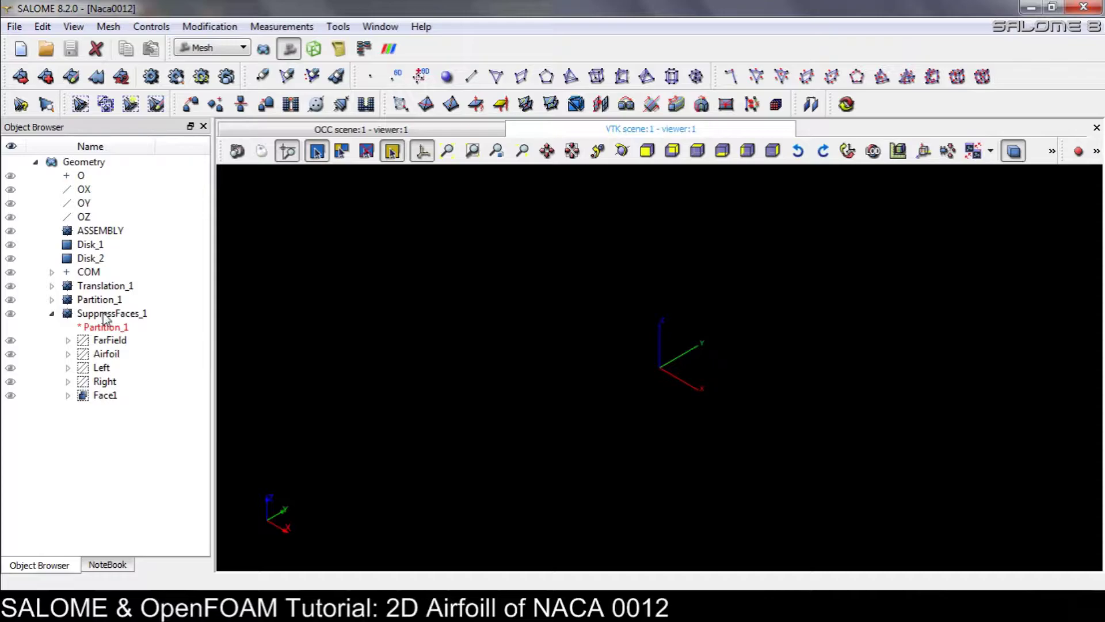
click(109, 316)
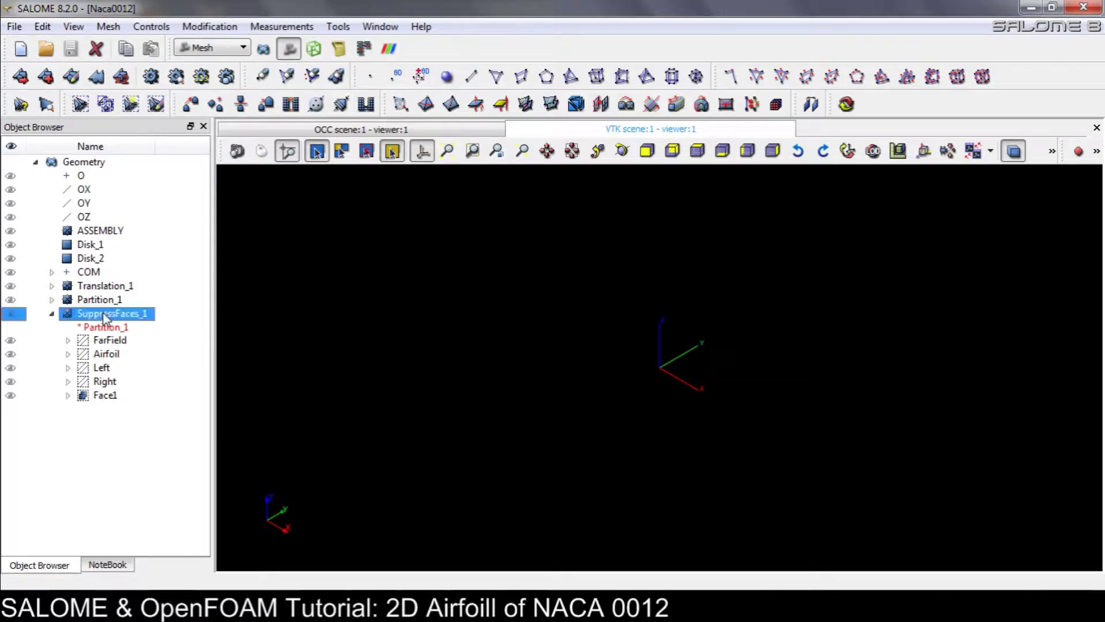
click(27, 79)
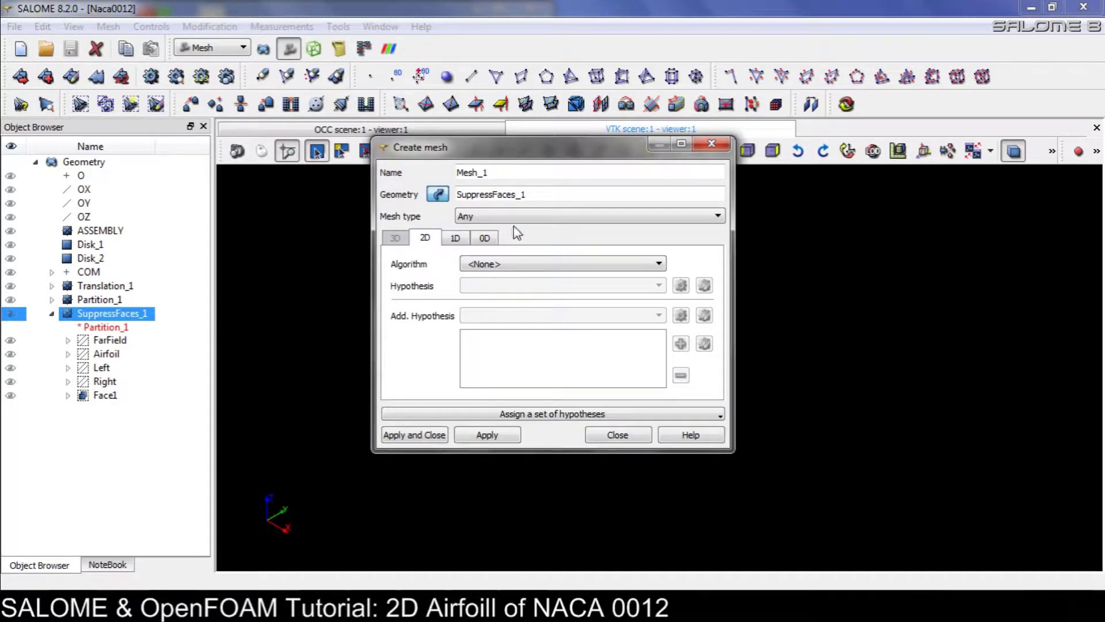
click(517, 263)
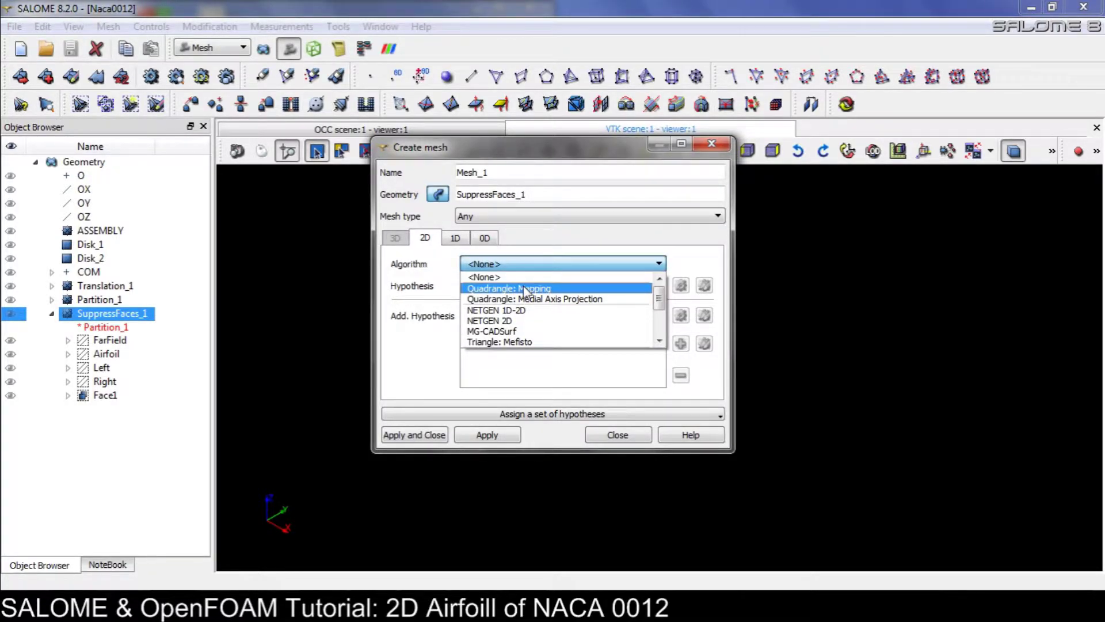
click(526, 289)
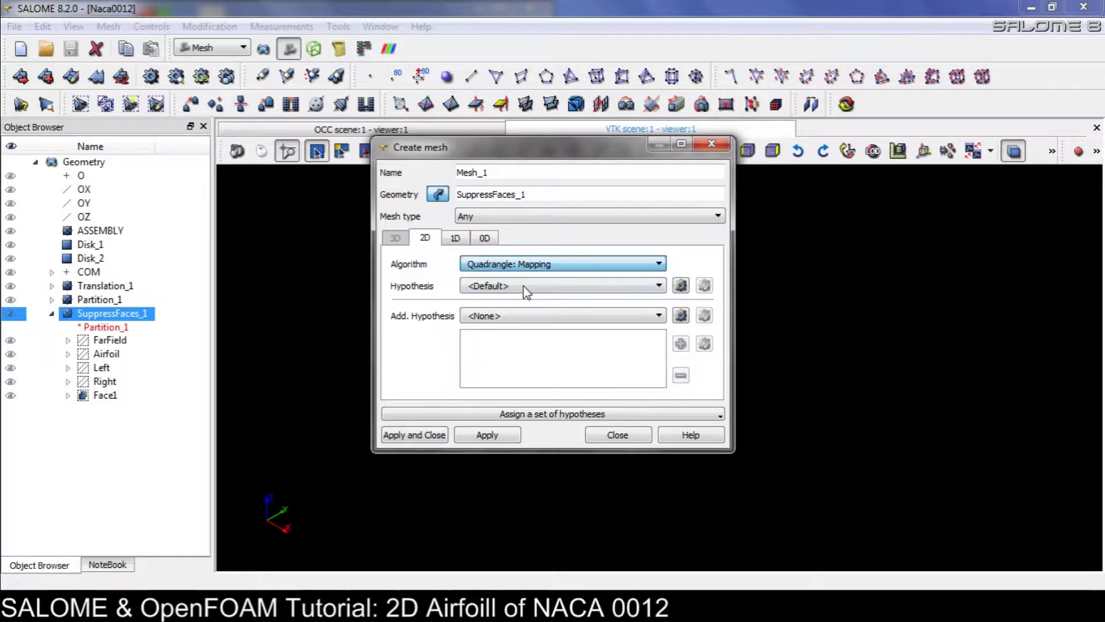
Mesh the edges with Wire Discretisation and a Local Length hypothesis, then create Mesh_1.
click(463, 240)
click(481, 264)
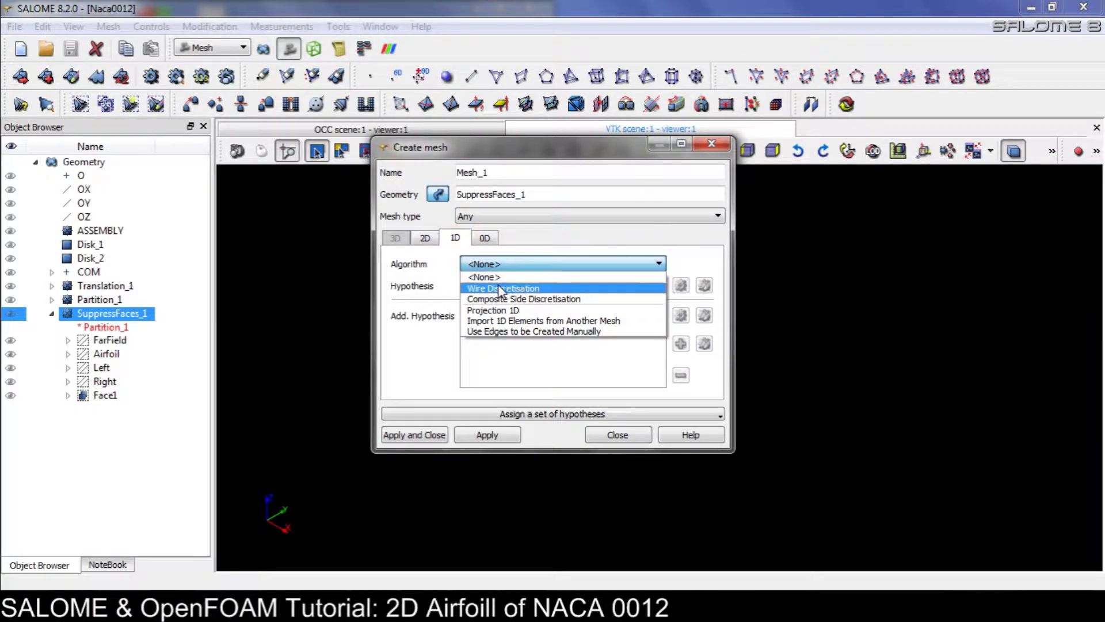
click(500, 289)
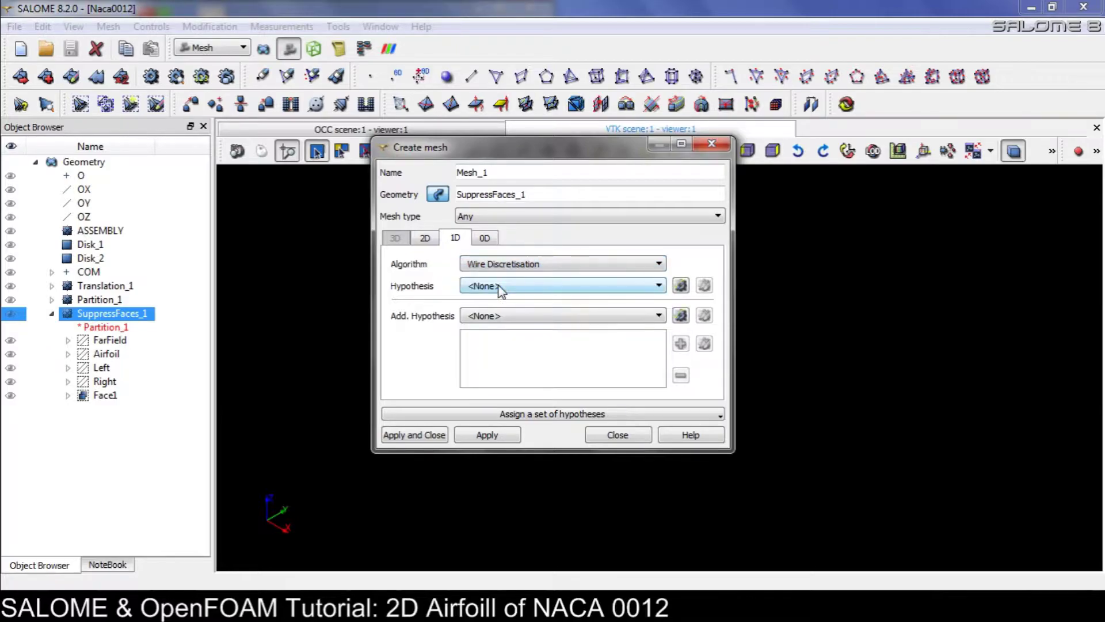
click(682, 287)
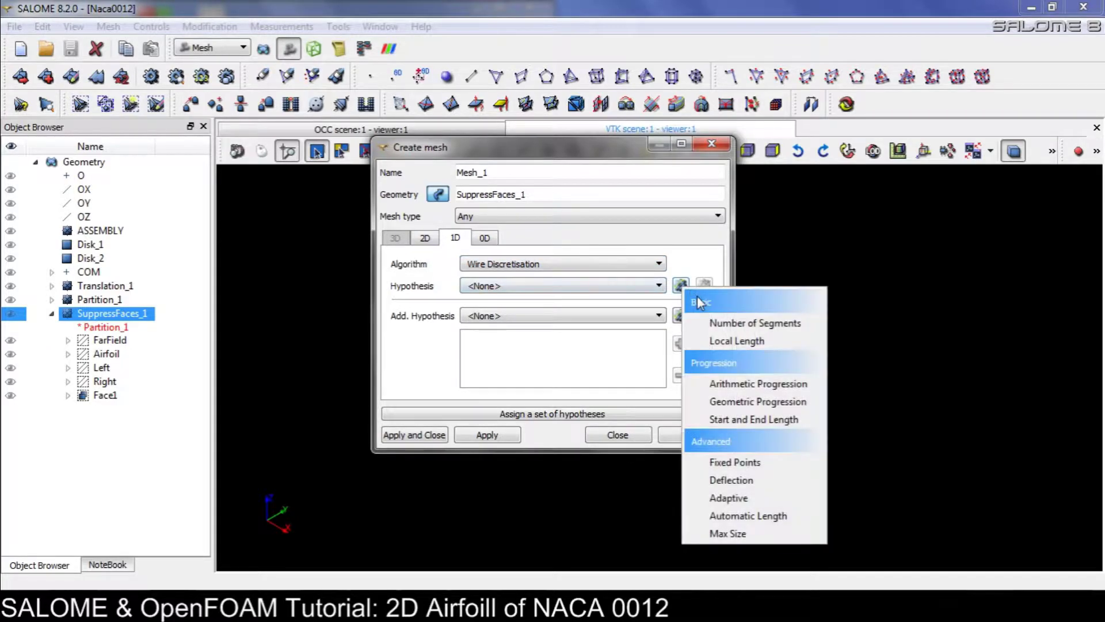
click(730, 338)
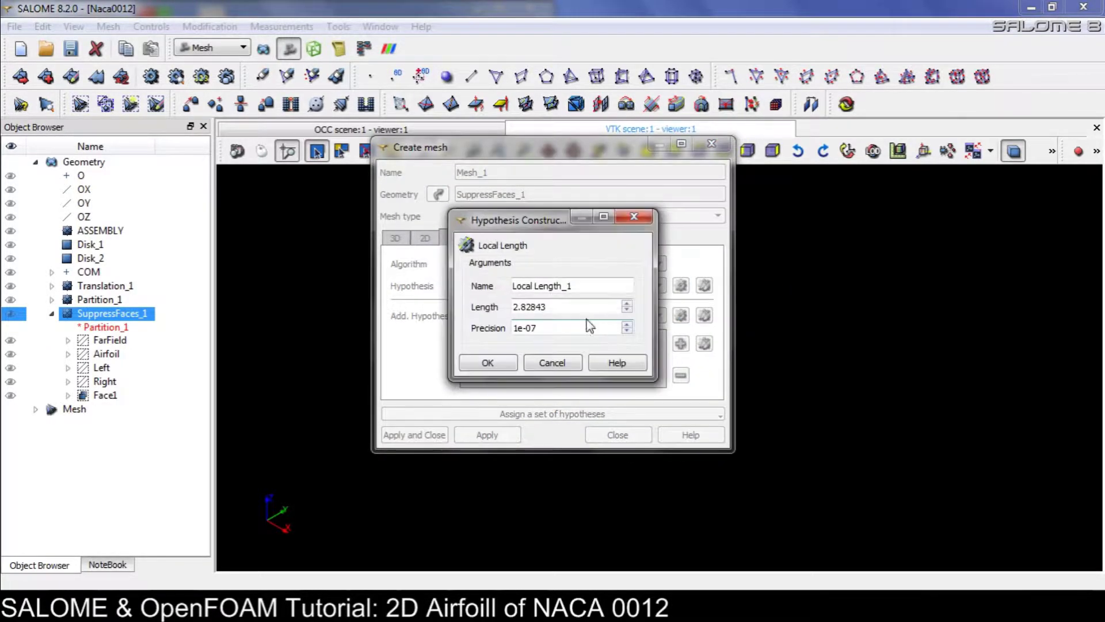
double_click(513, 308)
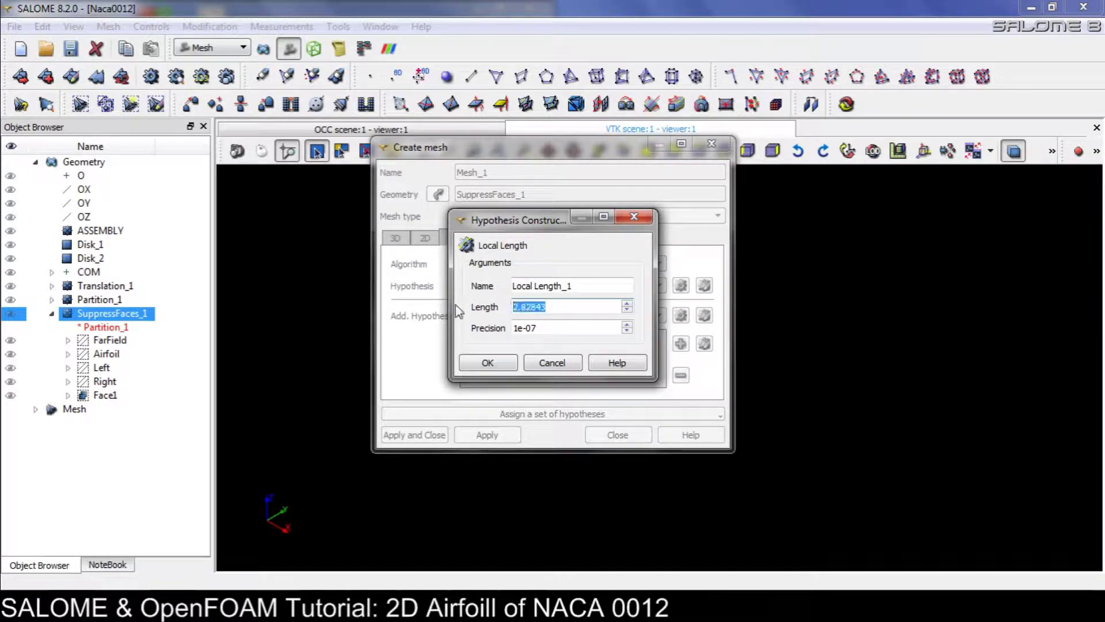
click(486, 362)
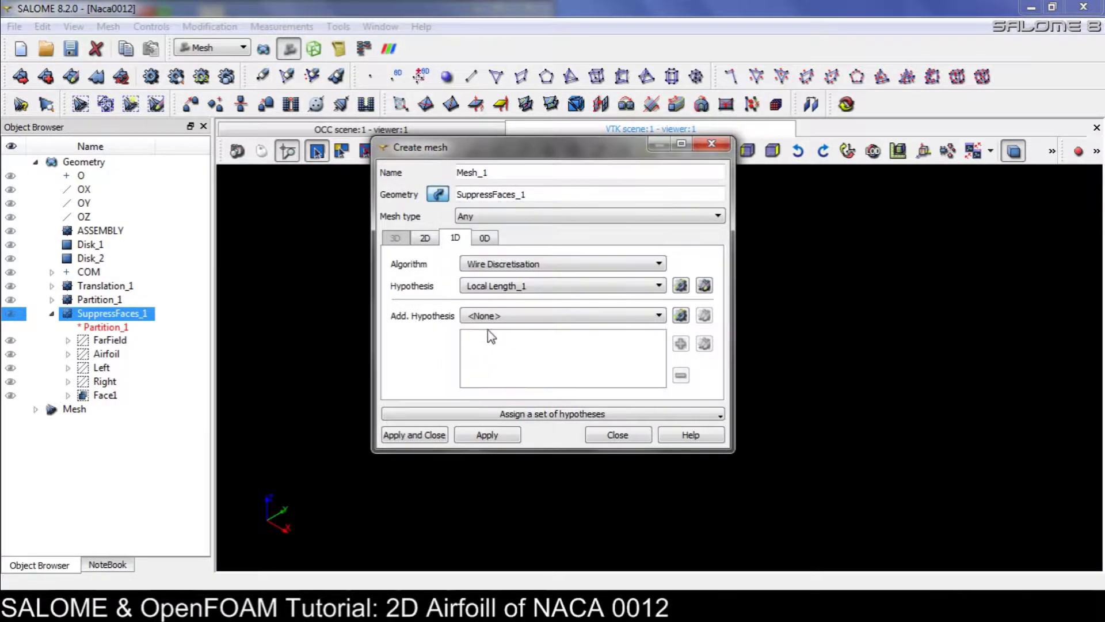
click(434, 435)
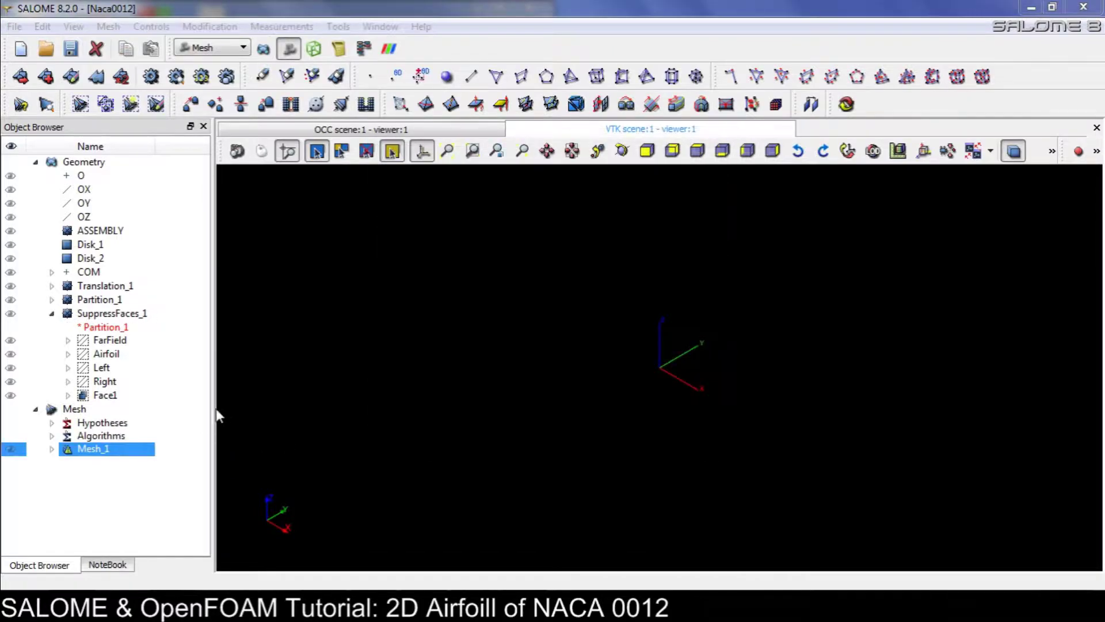
Compute Mesh_1 and rotate the disk mesh to face the viewer.
click(151, 77)
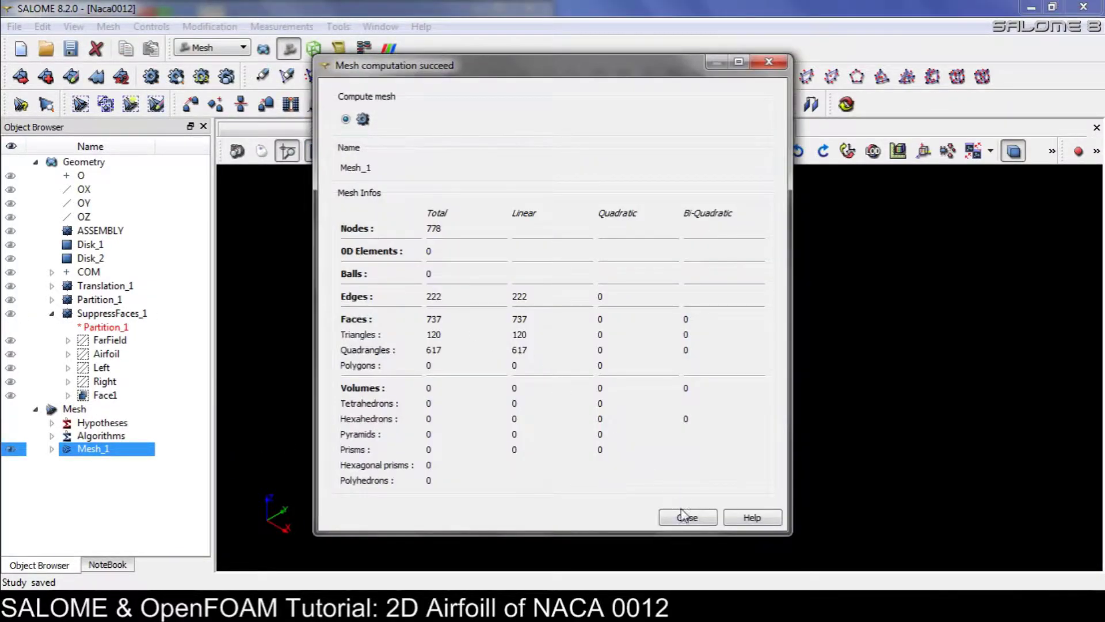
click(683, 514)
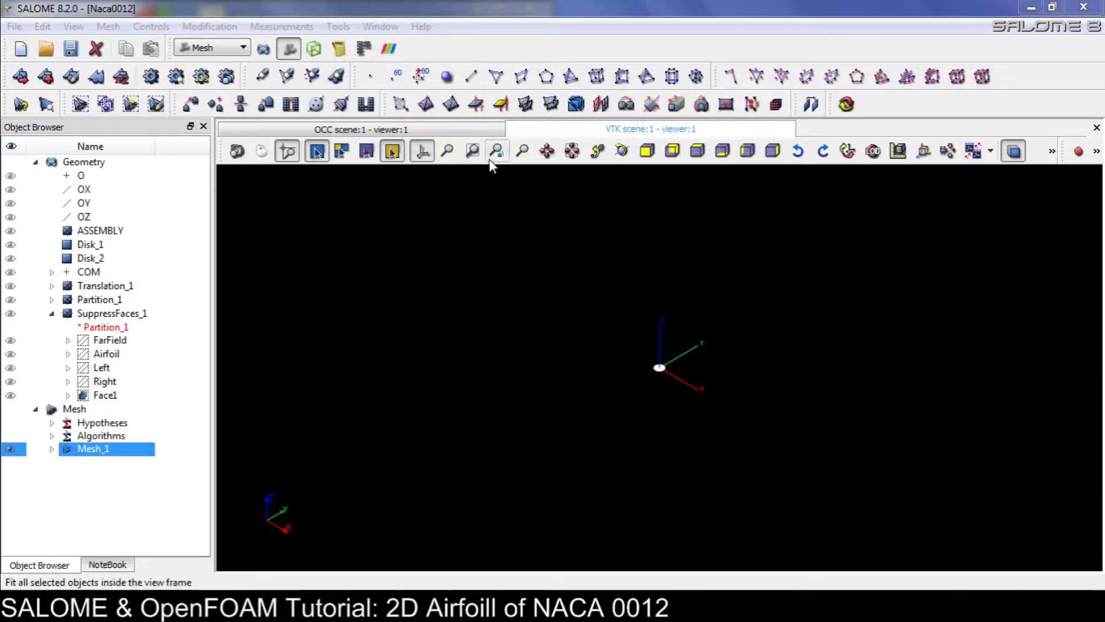
click(260, 151)
drag(615, 361, 714, 478)
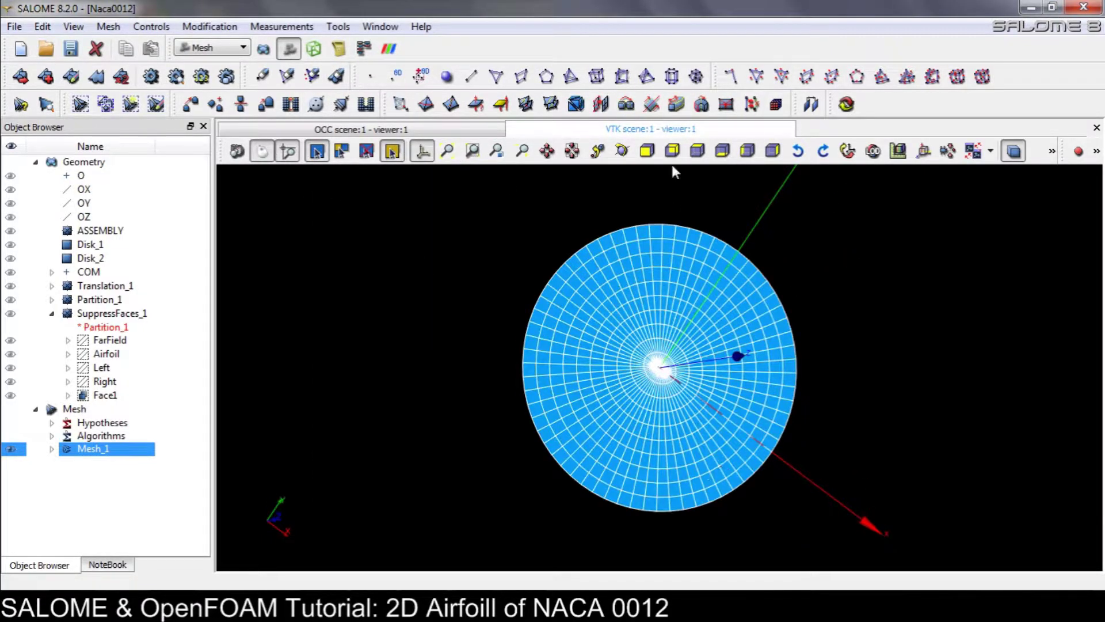
Switch to a face-on axis view and zoom into the quad cells around the airfoil.
click(697, 151)
scroll(665, 409, up, 3)
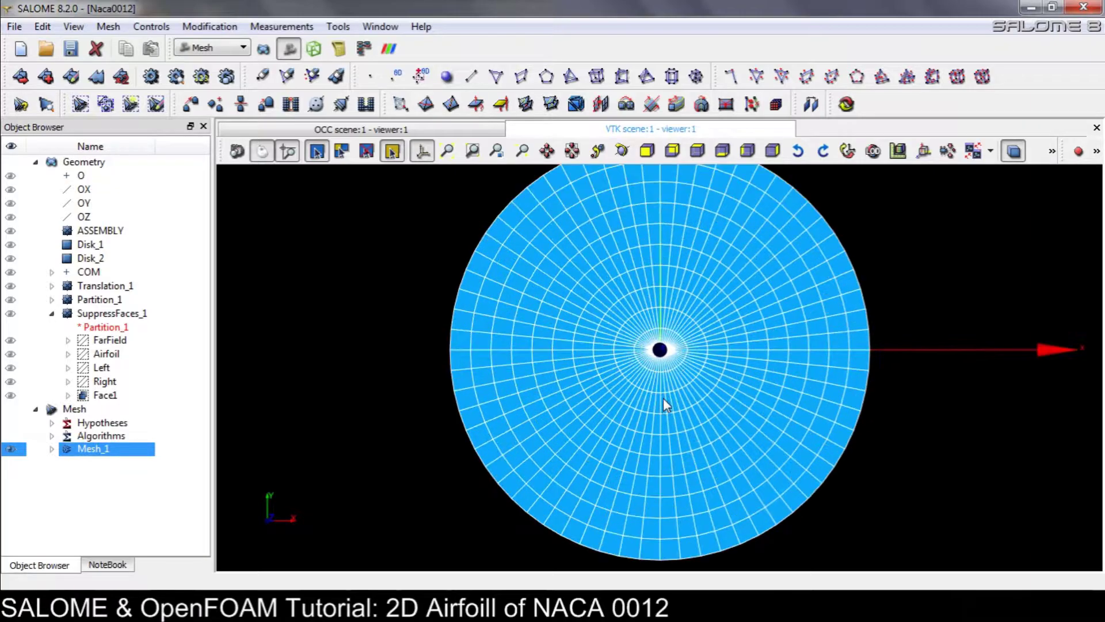
click(722, 150)
scroll(678, 375, up, 6)
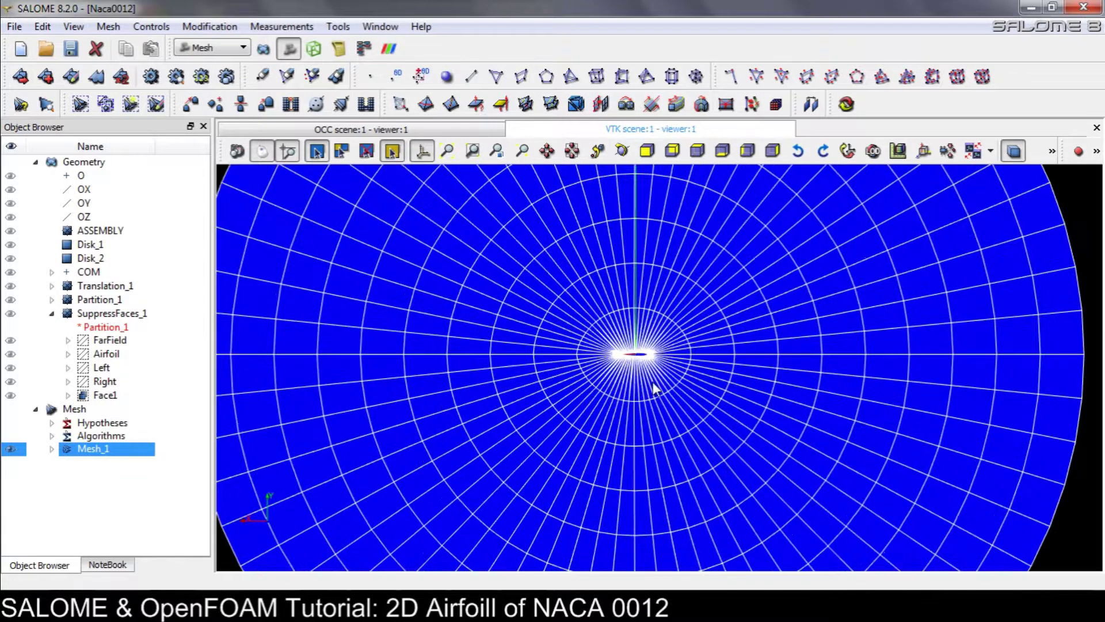
scroll(655, 369, up, 4)
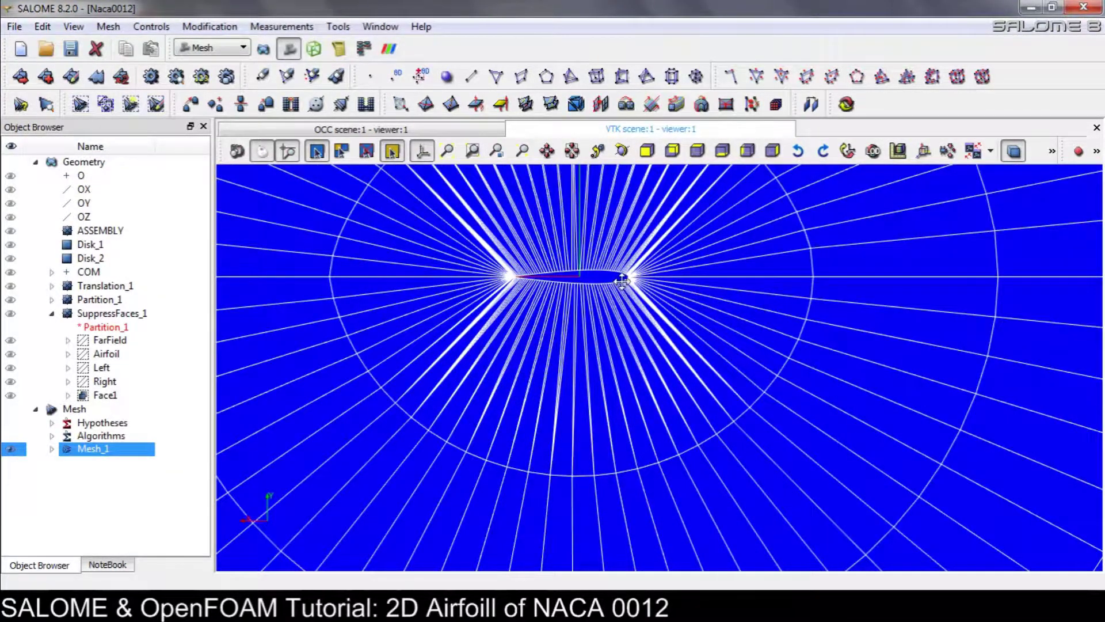
scroll(665, 354, up, 3)
scroll(667, 352, up, 5)
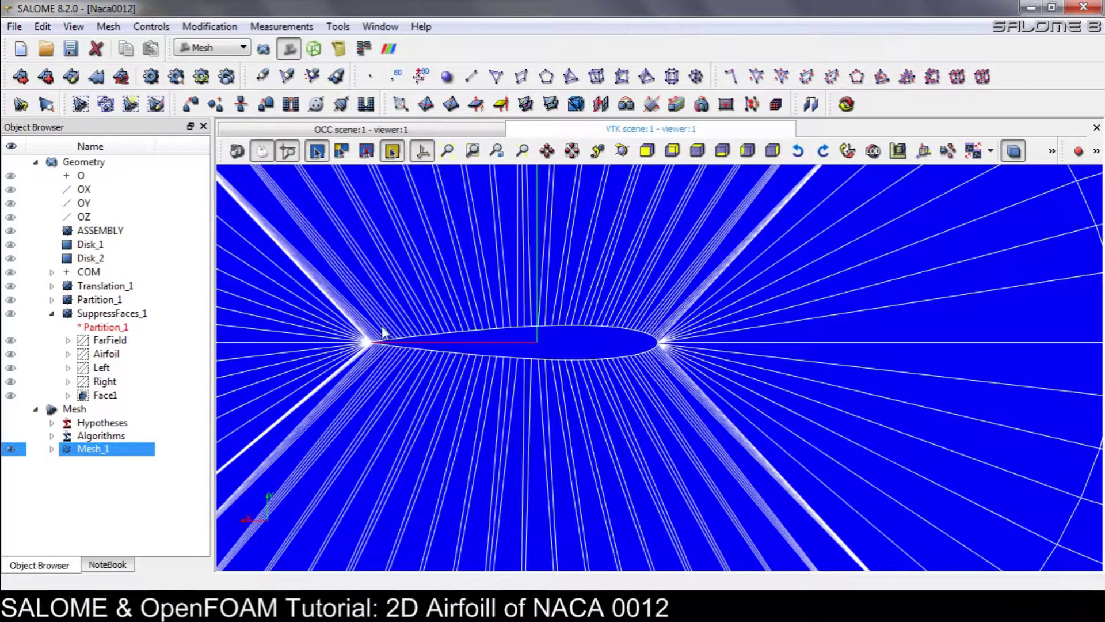
scroll(392, 364, up, 8)
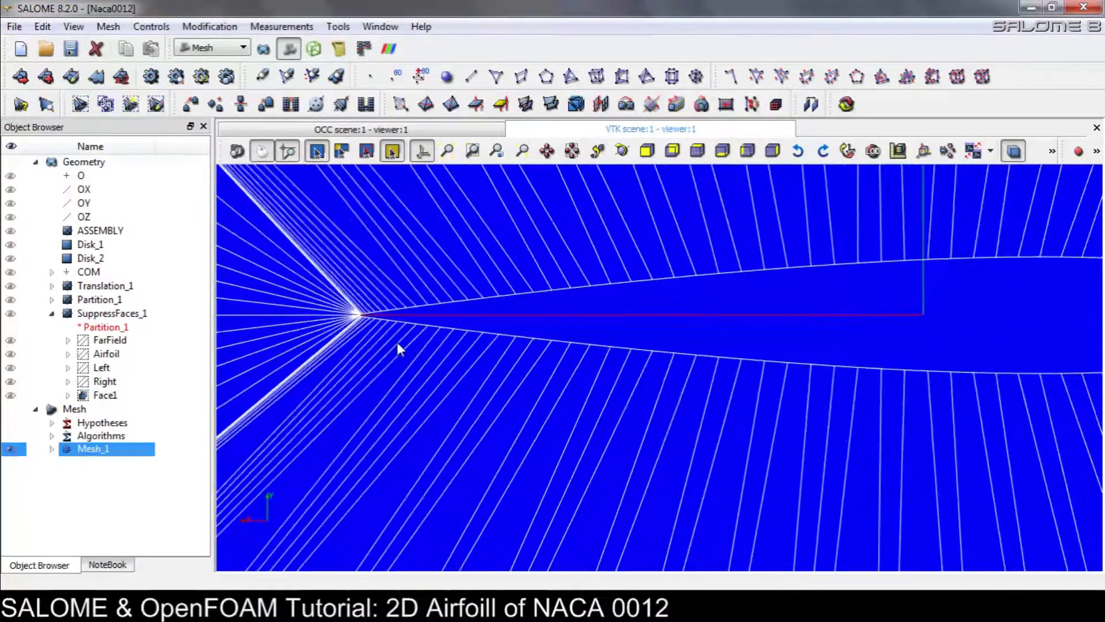
Clear the computed mesh data of Mesh_1.
right_click(109, 449)
click(101, 453)
right_click(100, 454)
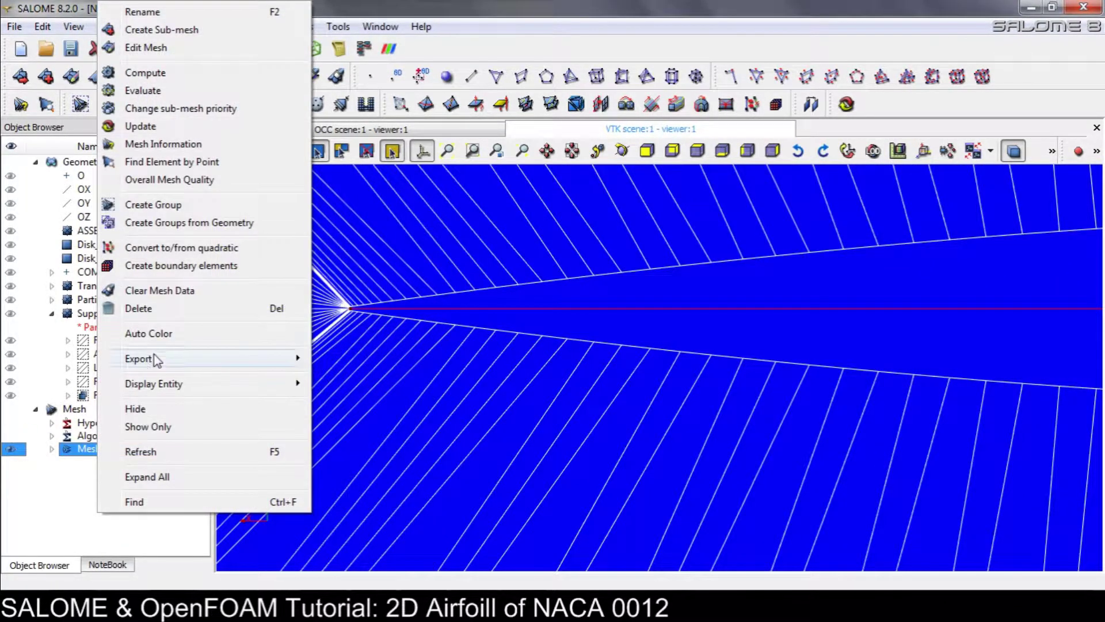
click(159, 287)
Change Local Length_1 to 0.1, save the study and recompute Mesh_1.
right_click(115, 452)
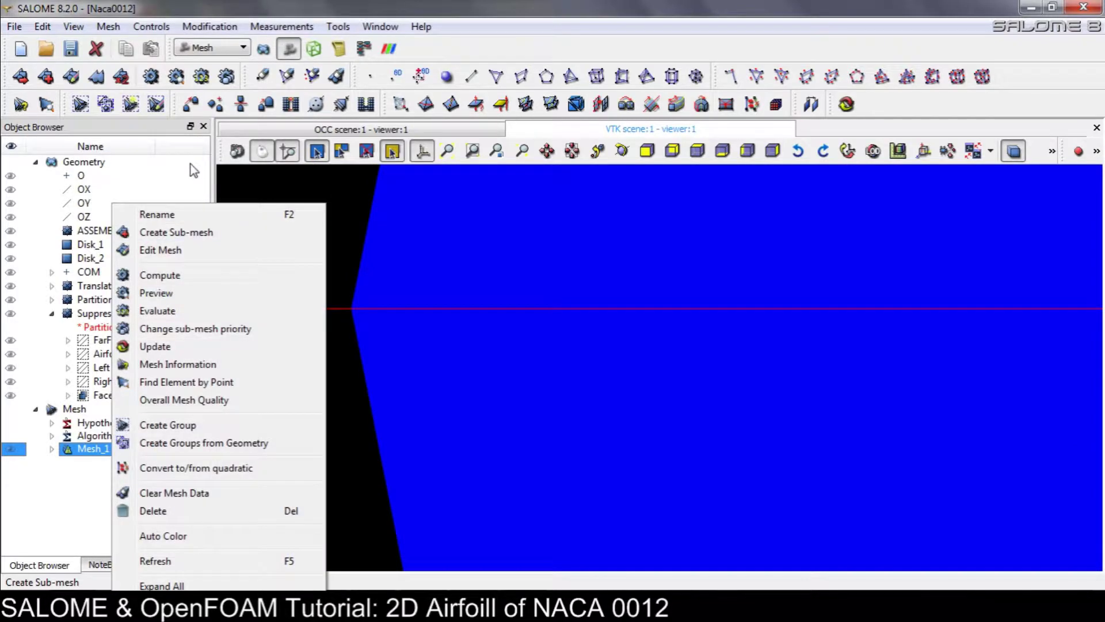
click(173, 247)
click(456, 237)
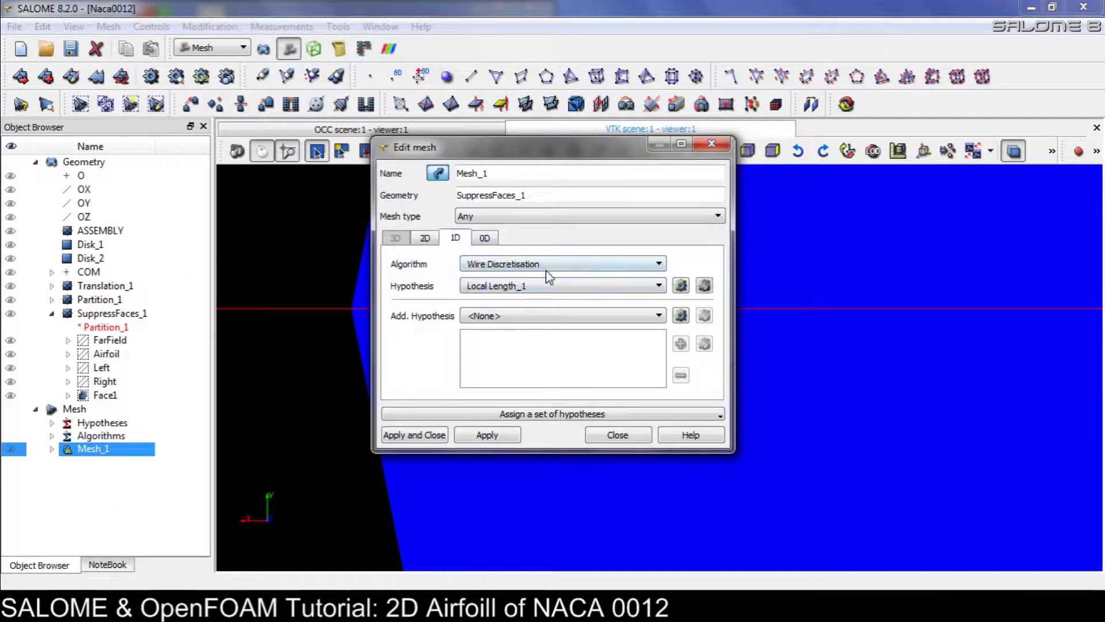
click(704, 285)
key(BackSpace)
text(0.1)
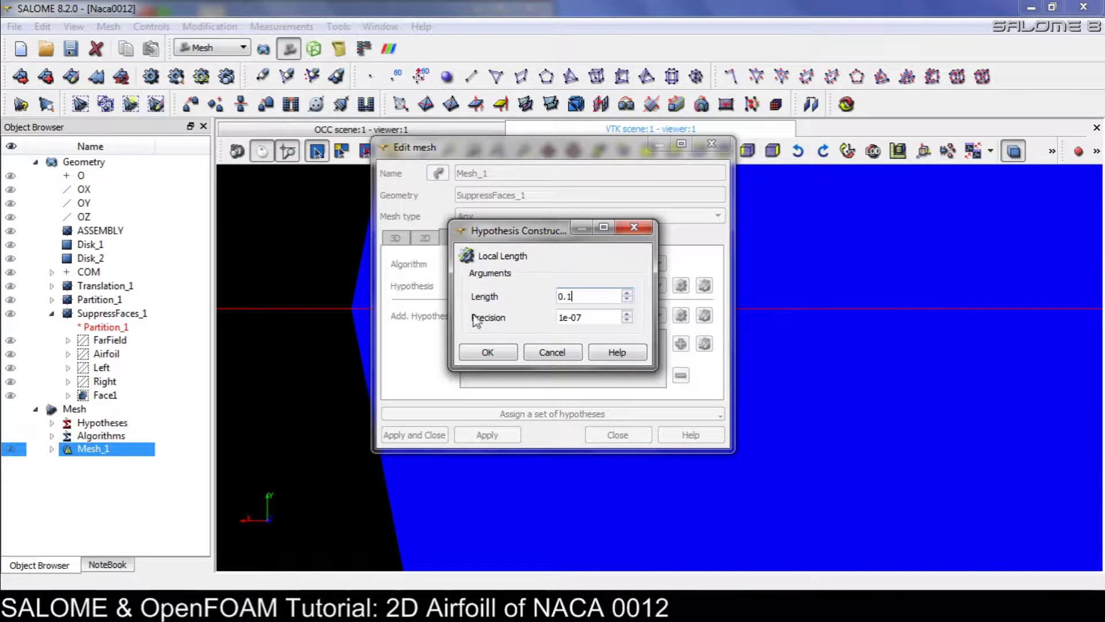
click(488, 351)
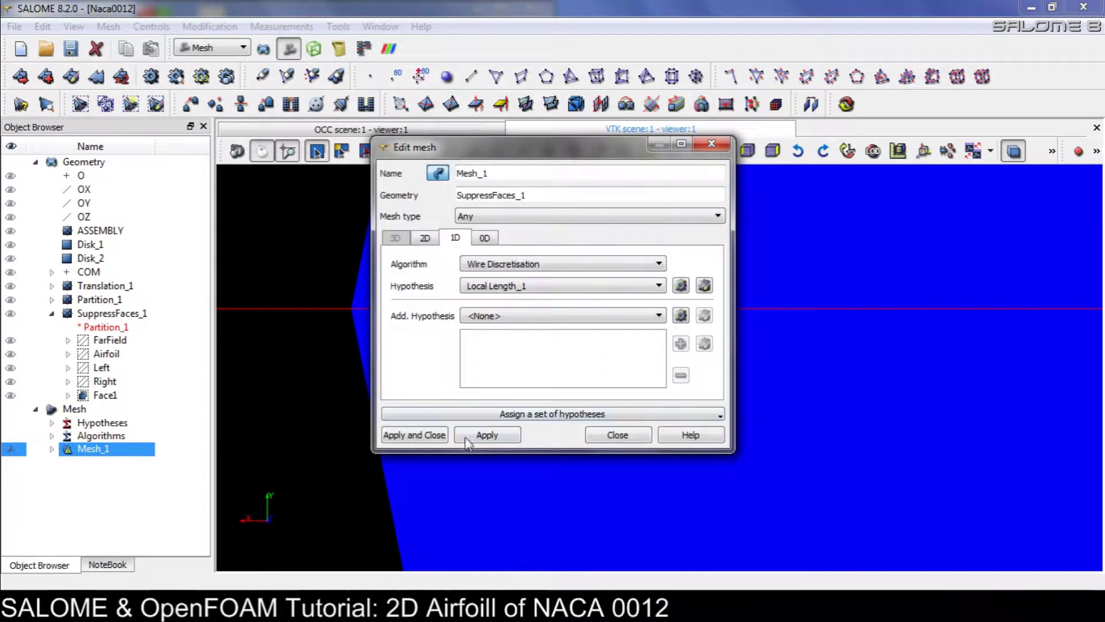
click(417, 435)
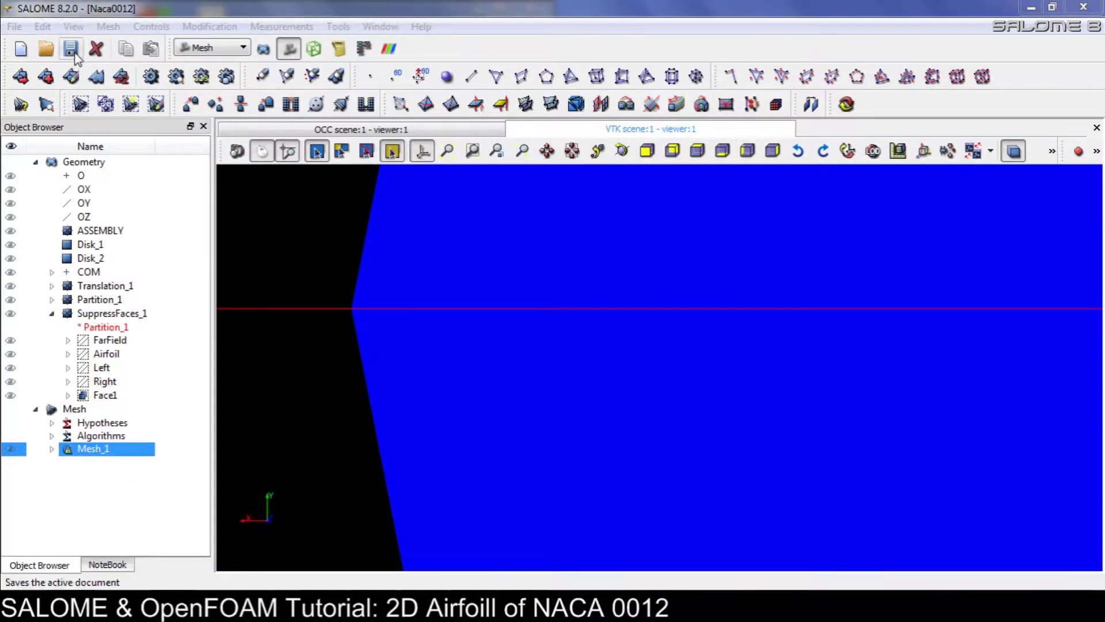
click(70, 49)
click(151, 76)
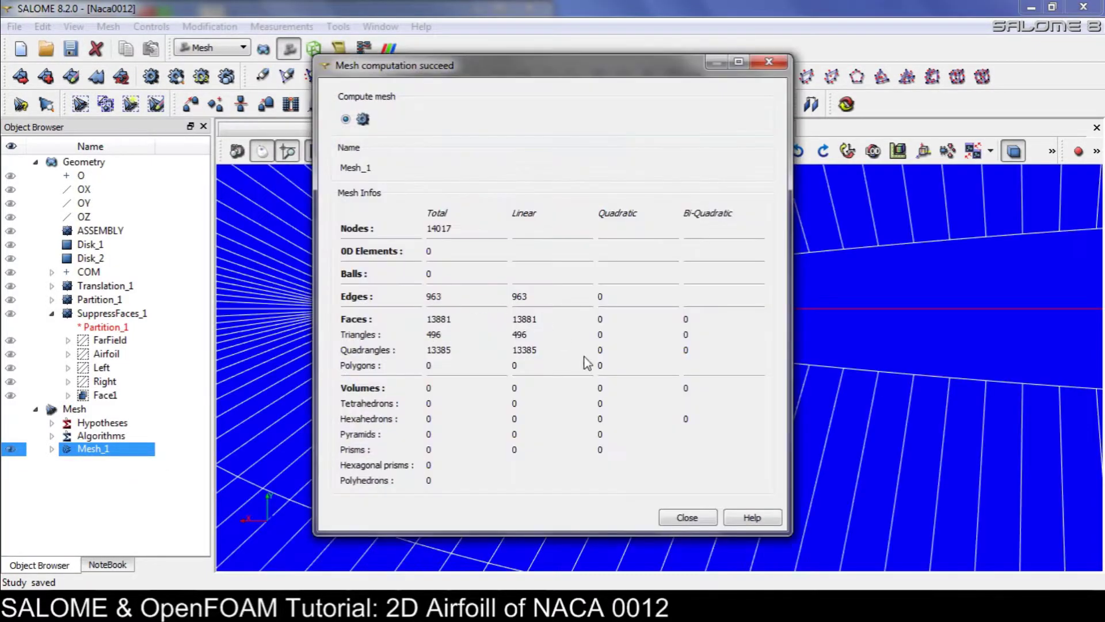
Zoom in and out over the refined quad grid to inspect cells near the airfoil and the far field.
click(686, 518)
scroll(420, 333, up, 5)
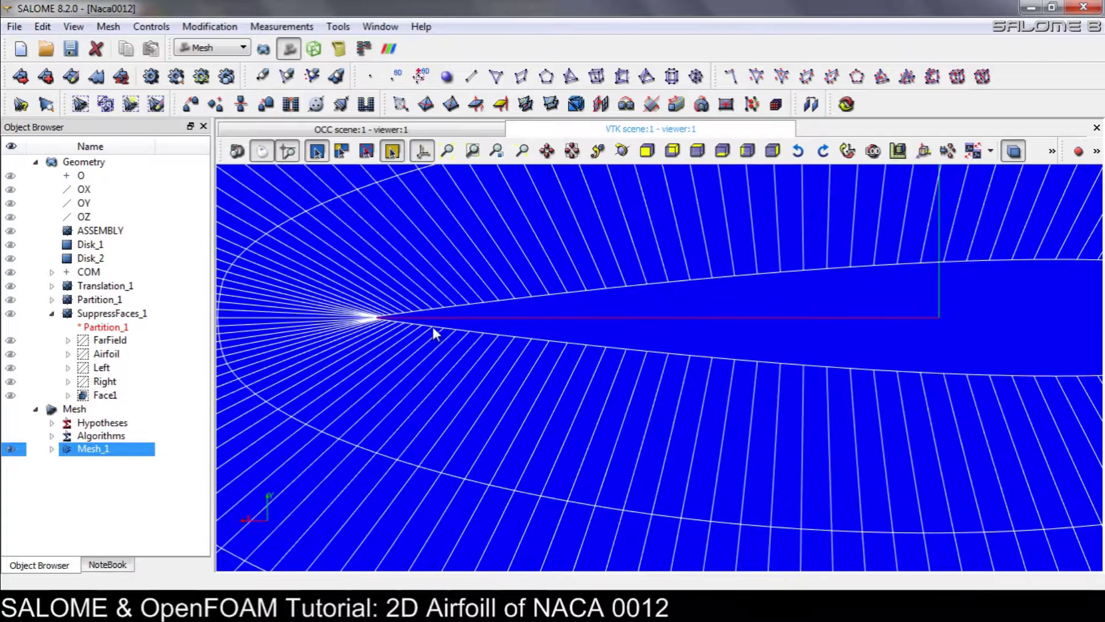
scroll(757, 366, down, 8)
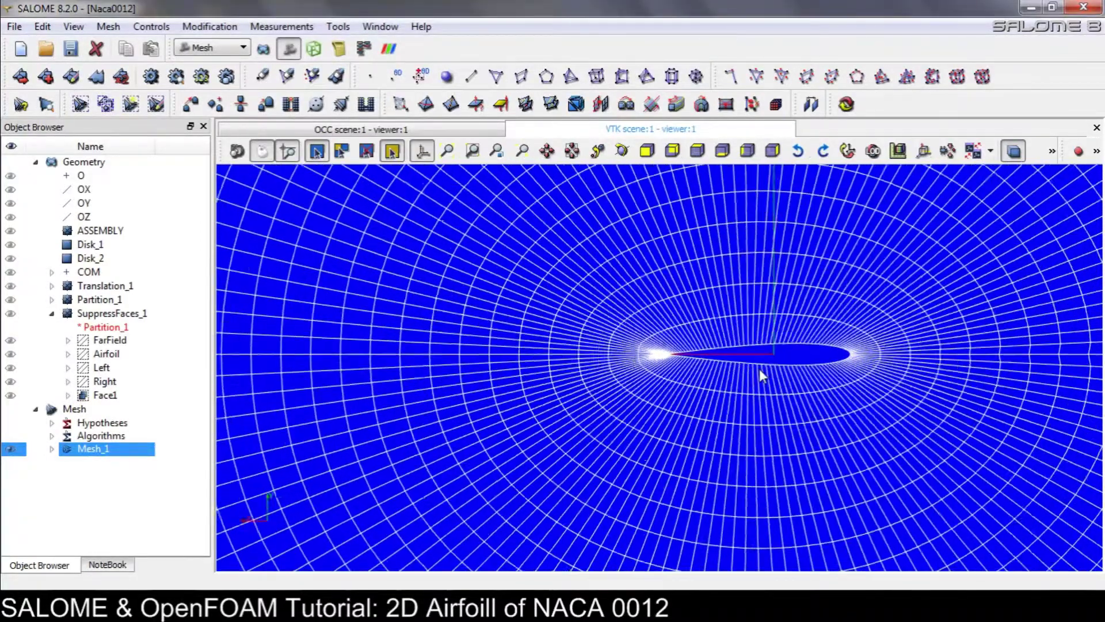
scroll(768, 371, down, 6)
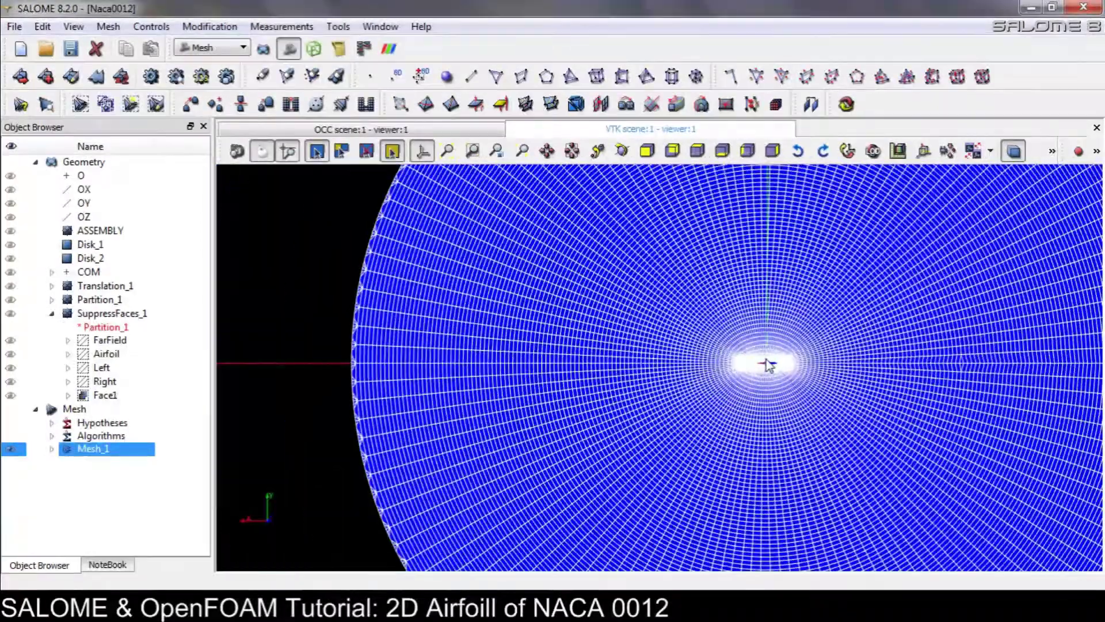
scroll(743, 377, up, 5)
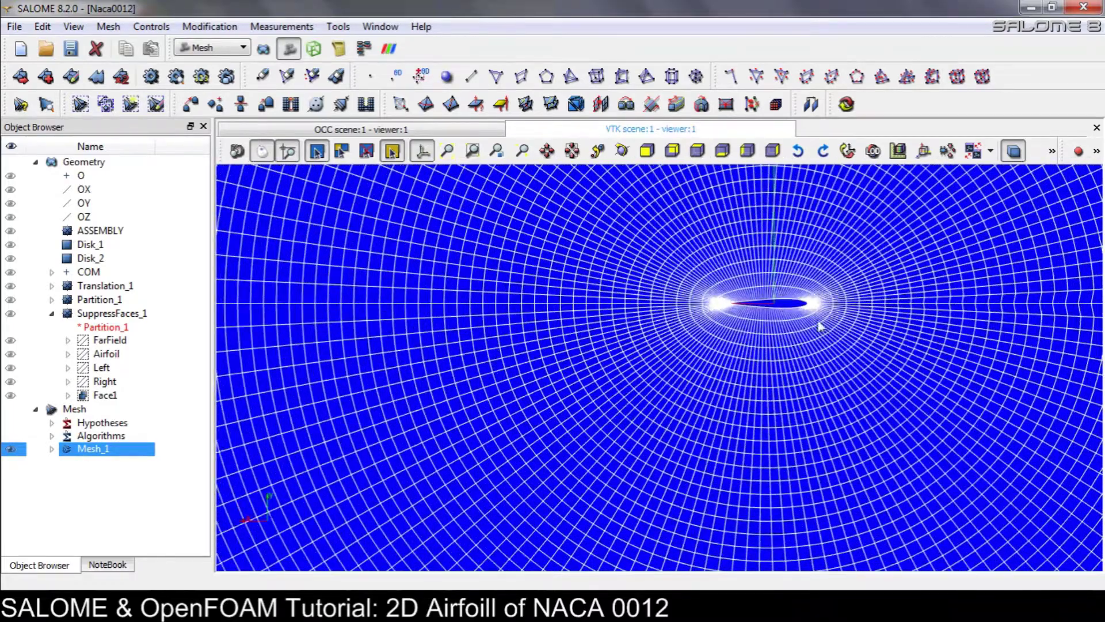
scroll(826, 309, down, 4)
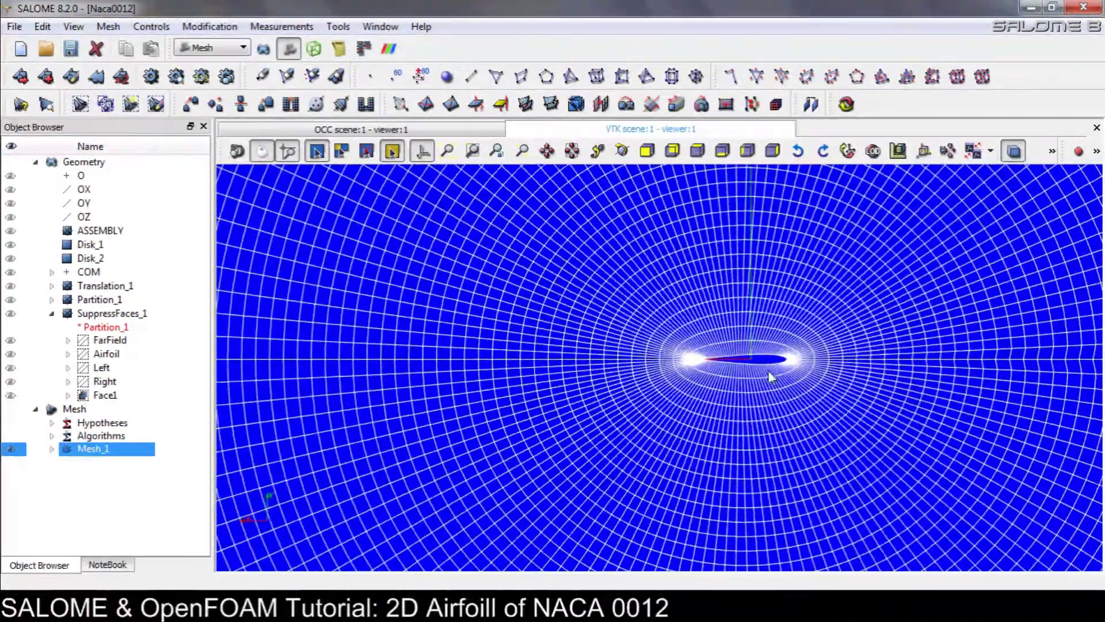
scroll(770, 374, down, 3)
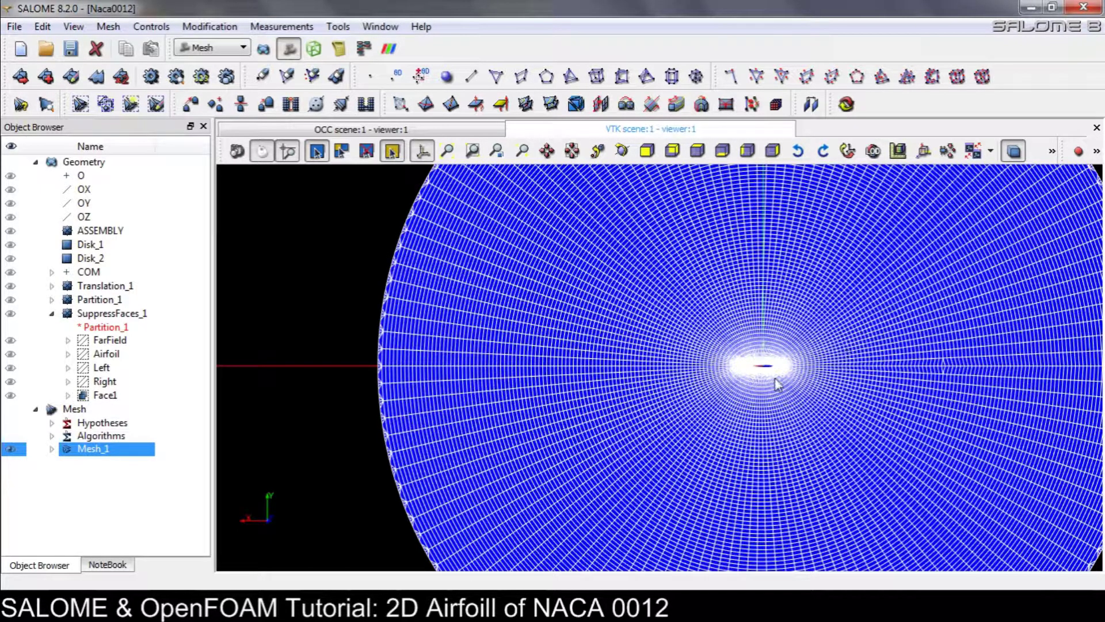
scroll(797, 377, up, 2)
scroll(797, 377, up, 5)
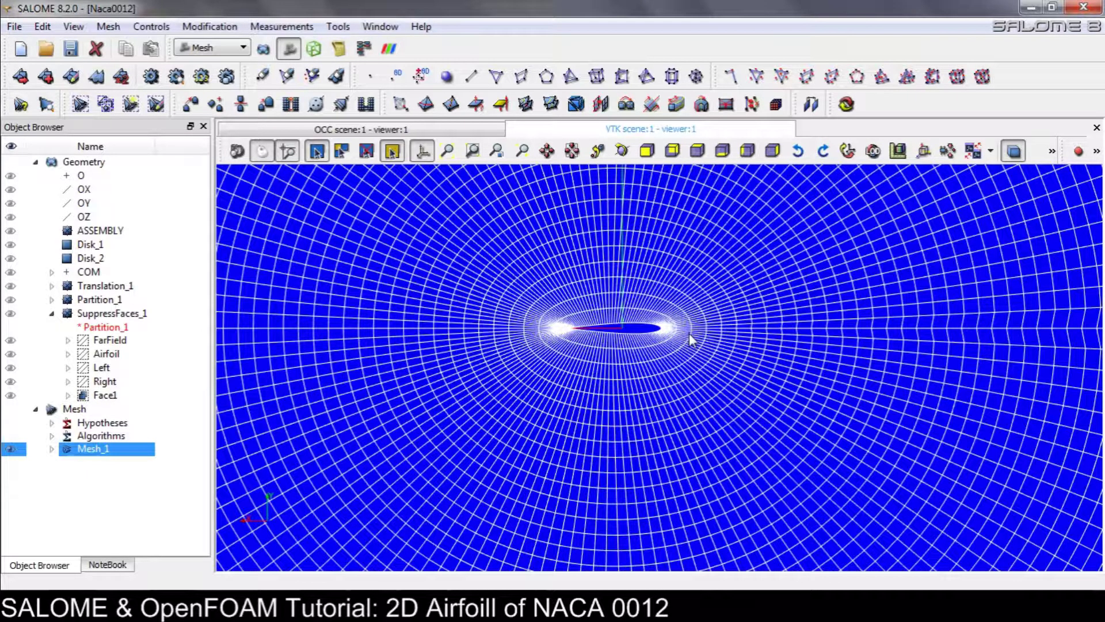
Clear Mesh_1's mesh data and create an edge sub-mesh named Right on the Right edge.
right_click(122, 451)
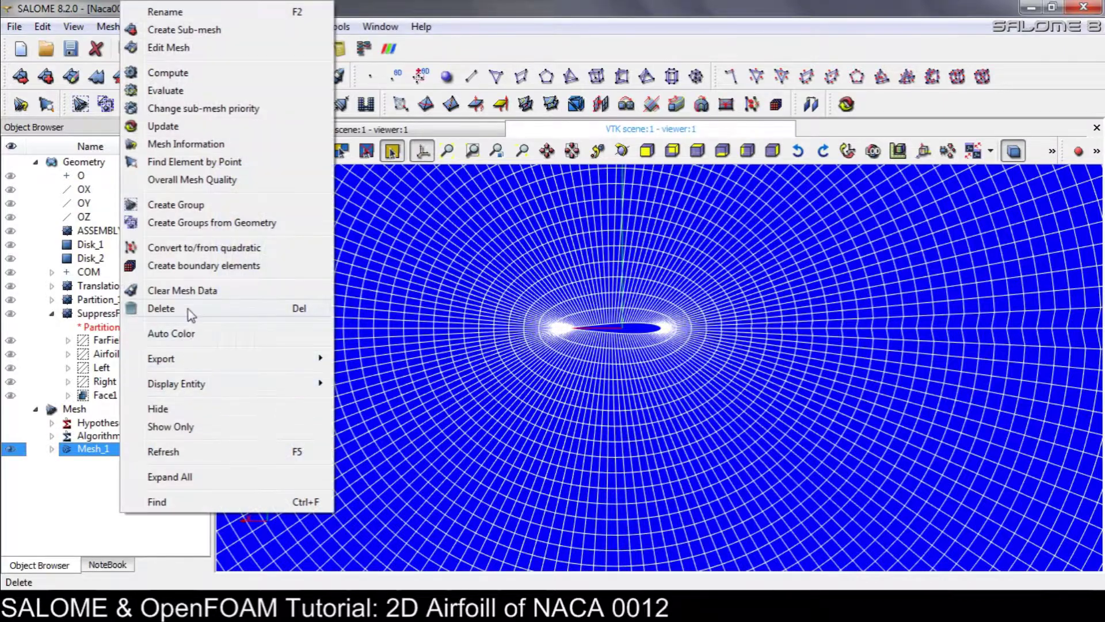
click(183, 291)
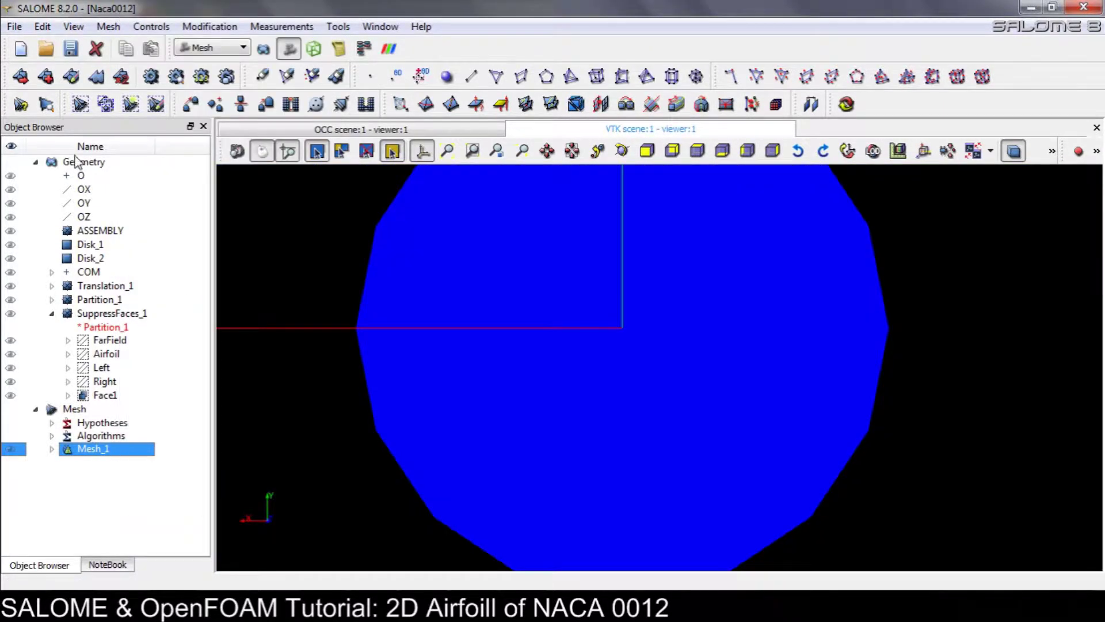
click(46, 77)
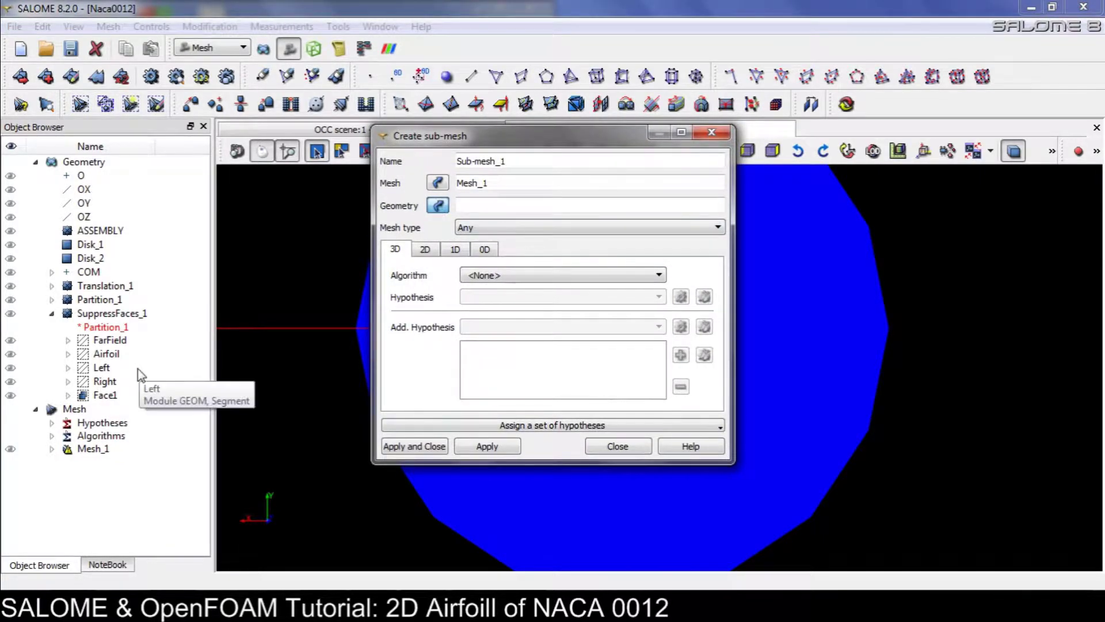
click(105, 385)
drag(496, 161, 338, 165)
text(Right)
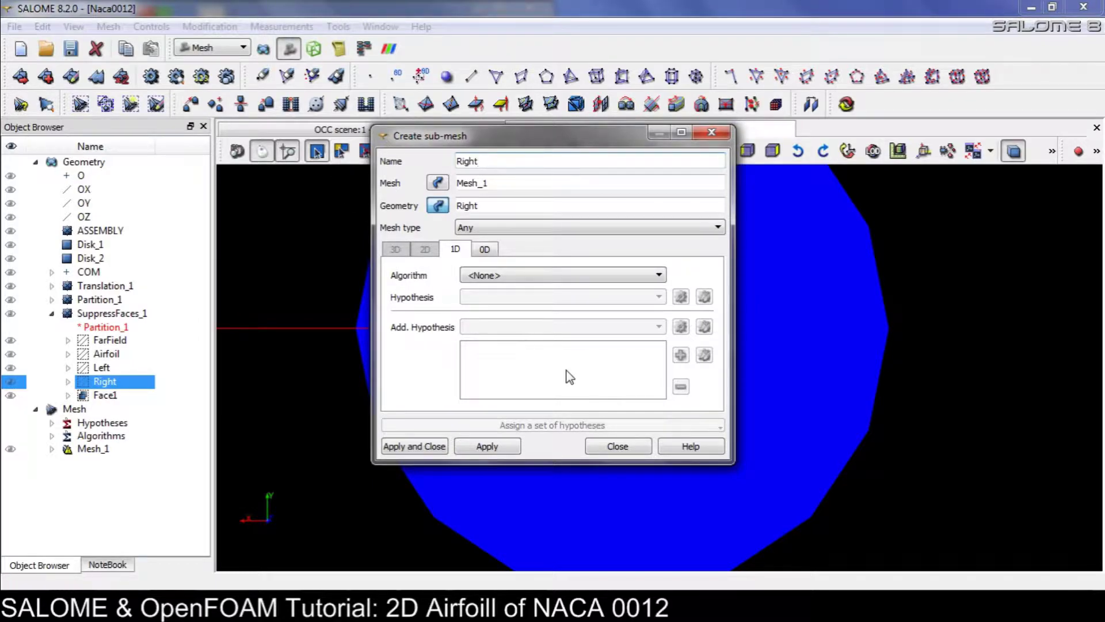
click(489, 446)
Create a second edge sub-mesh named Left on the Left edge.
click(110, 368)
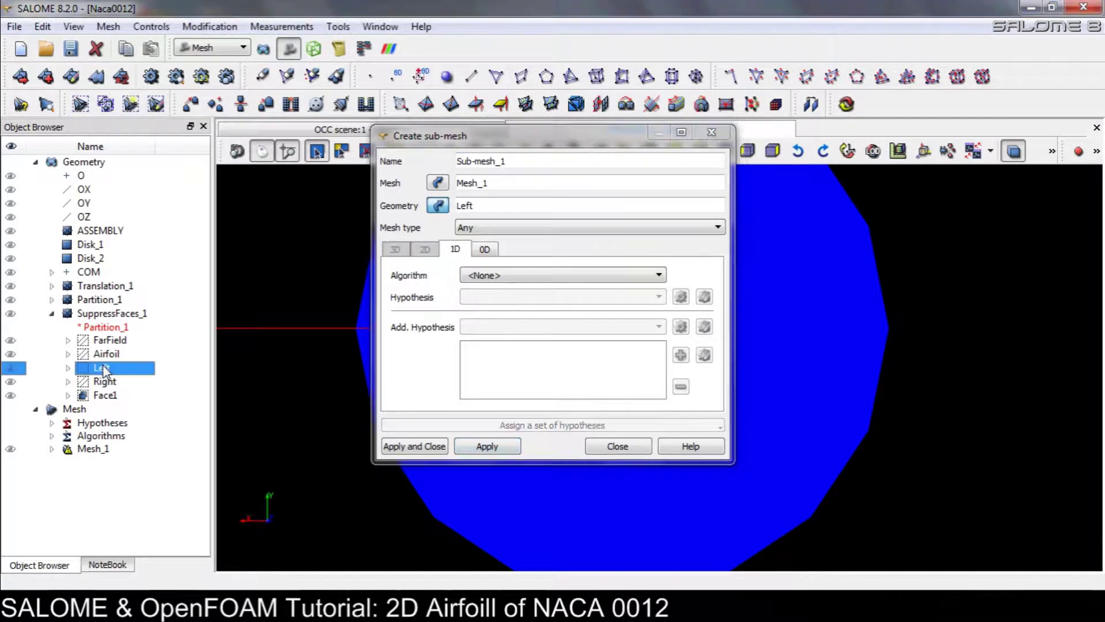
drag(523, 161, 456, 161)
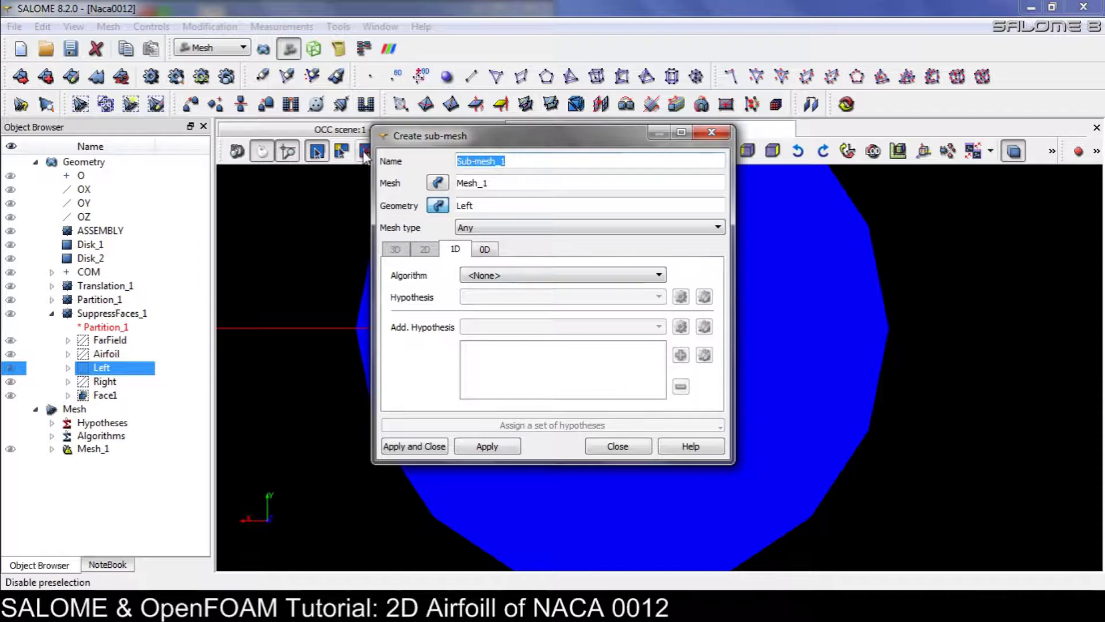
text(Left)
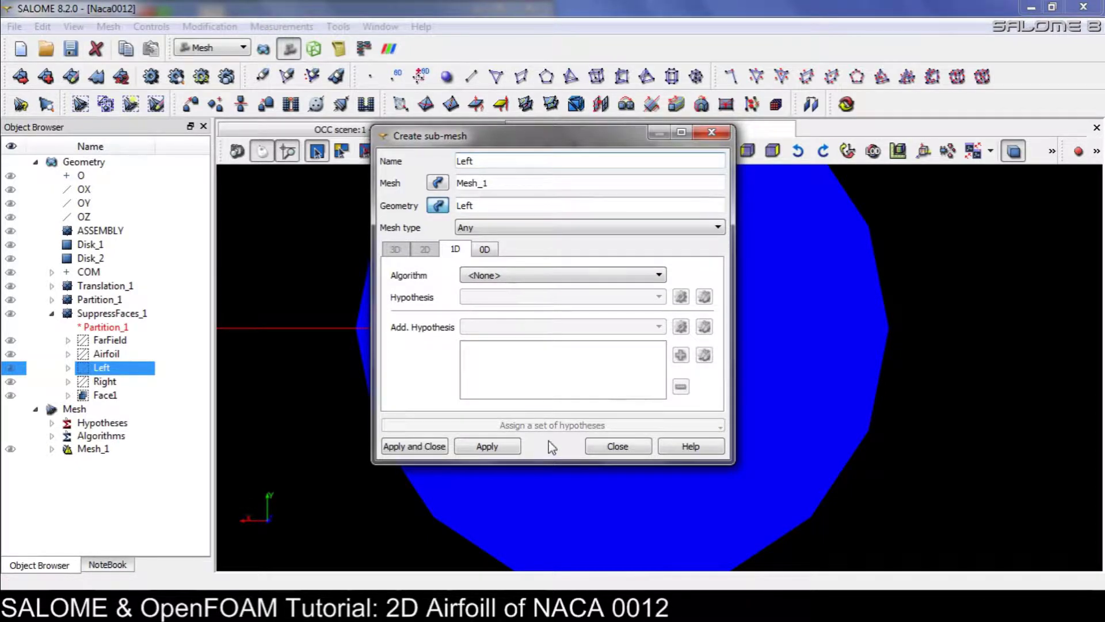
click(415, 446)
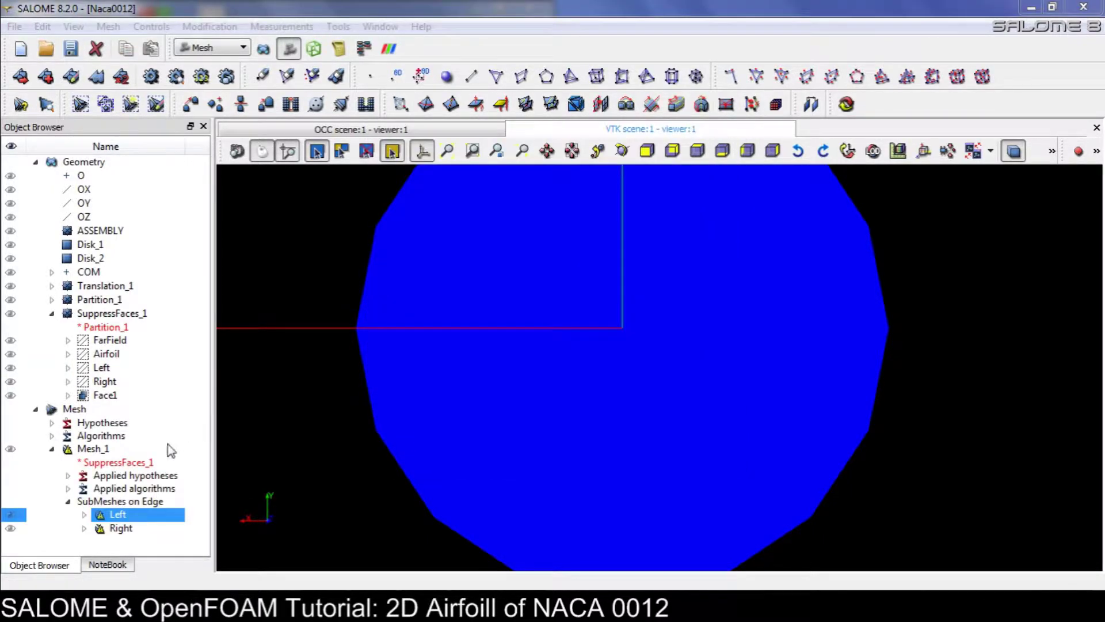
Set the Right sub-mesh's 1D algorithm to Wire Discretisation.
click(118, 529)
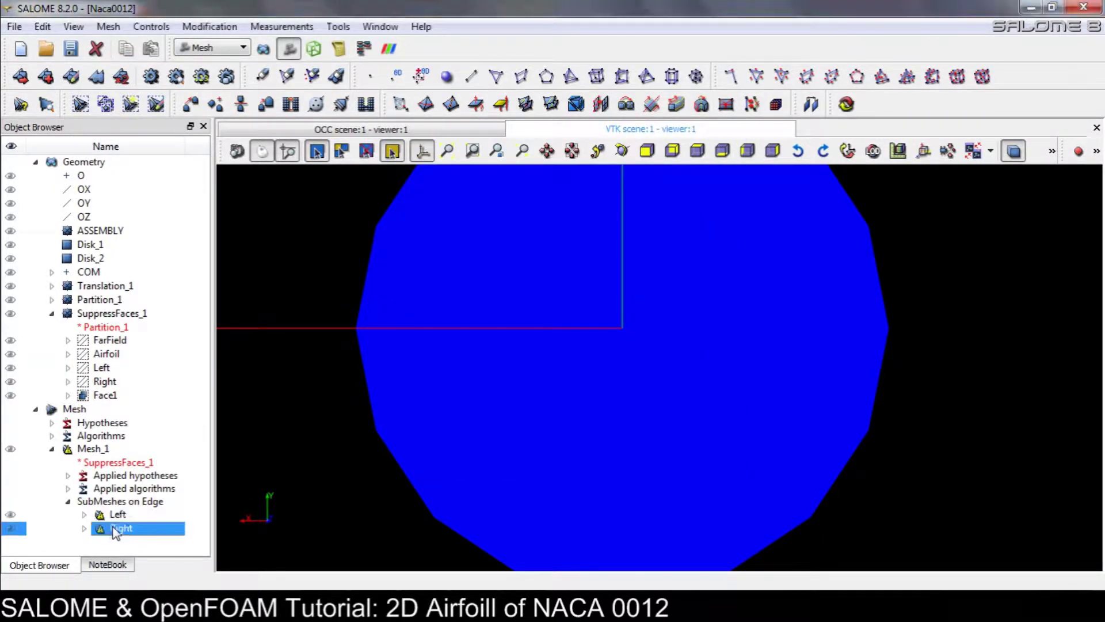
click(70, 76)
click(537, 288)
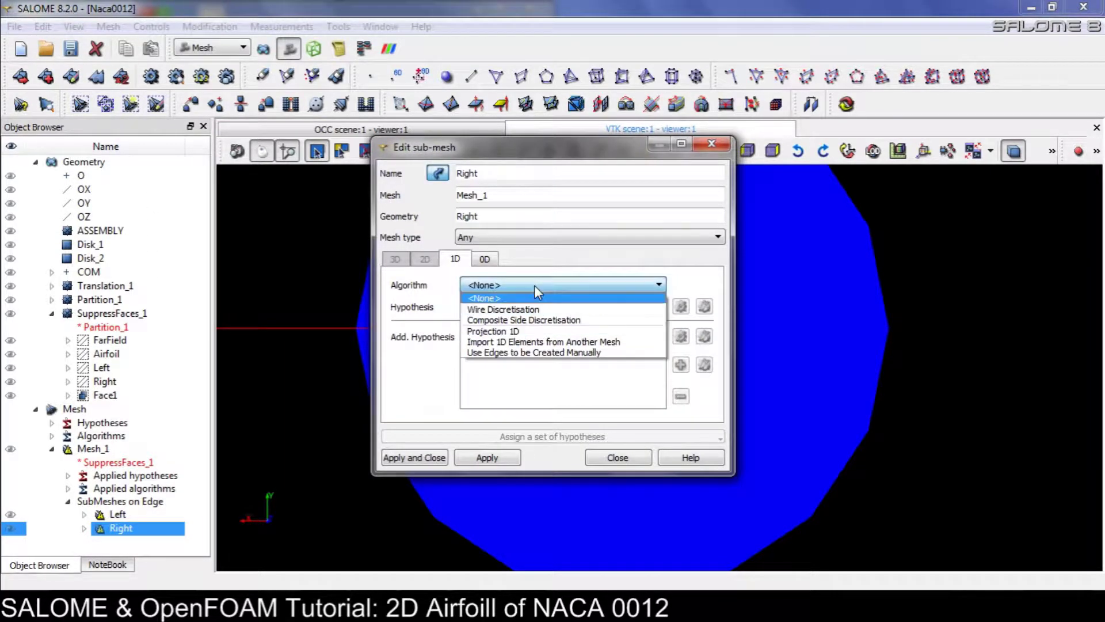
click(533, 306)
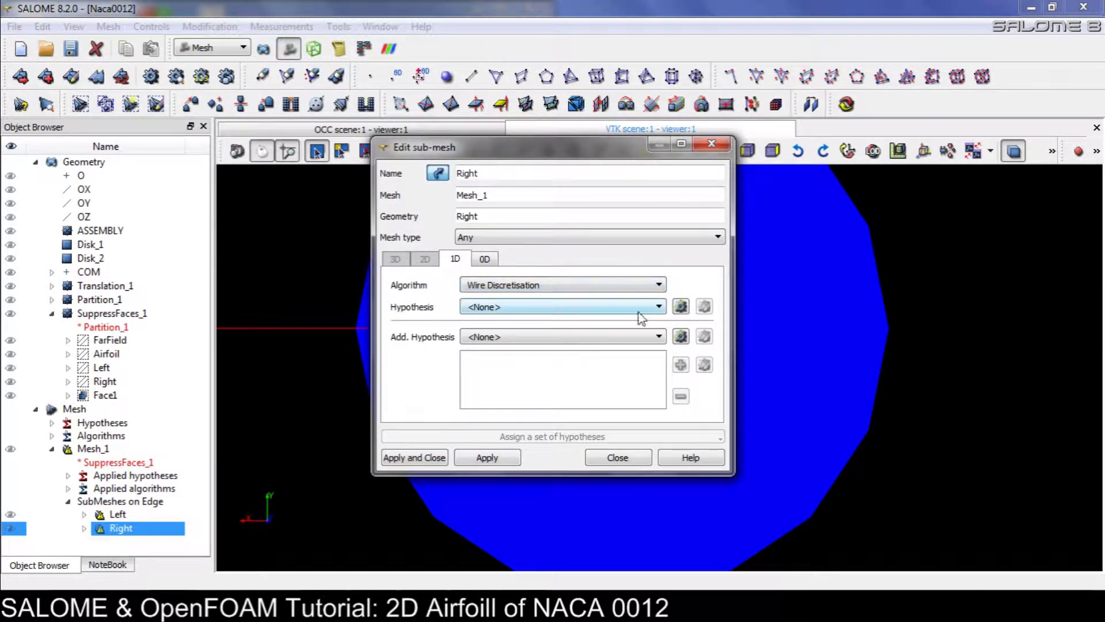
Add a Number of Segments hypothesis with 100 segments to the Right sub-mesh.
click(681, 306)
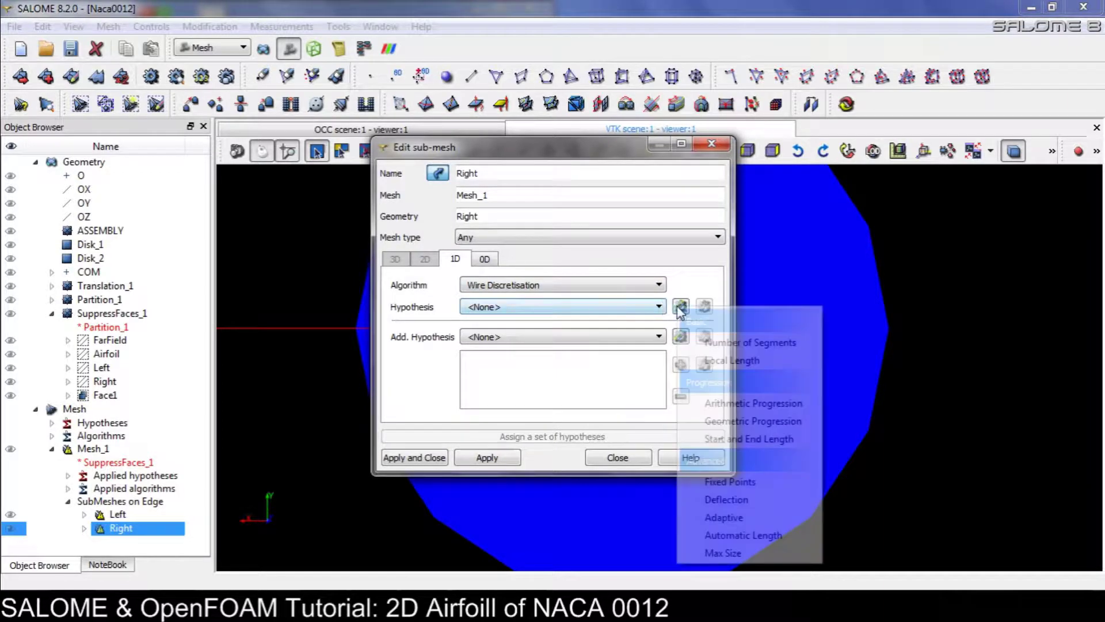
click(718, 343)
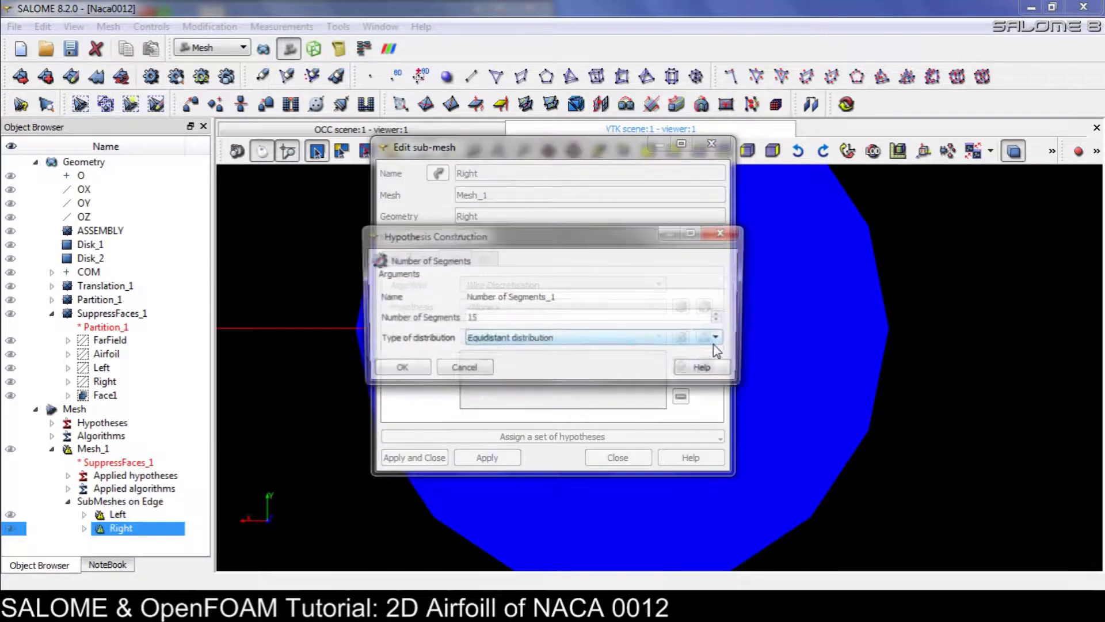
drag(539, 321, 347, 314)
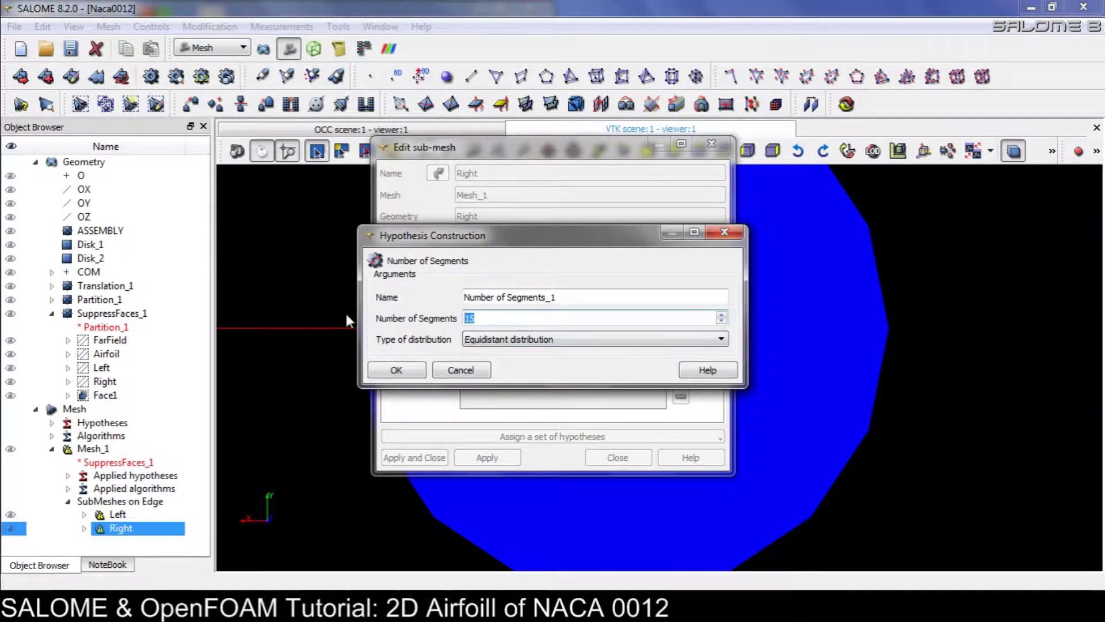
text(150)
key(BackSpace)
key(BackSpace)
text(00)
click(403, 372)
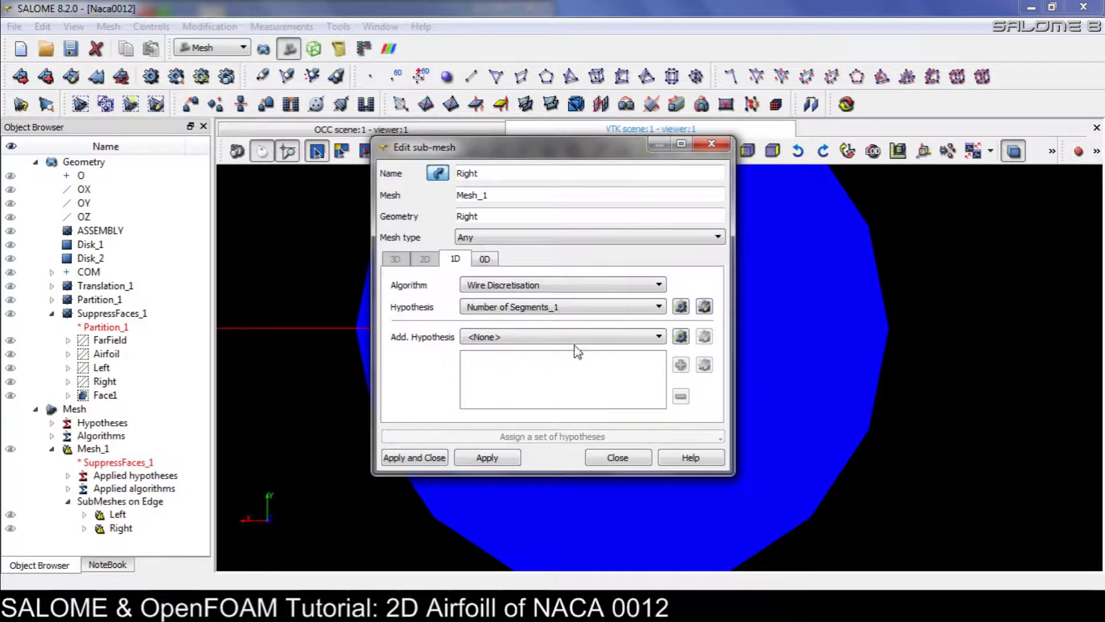
Apply the Right sub-mesh settings and set the Left sub-mesh to Wire Discretisation.
click(473, 458)
click(121, 514)
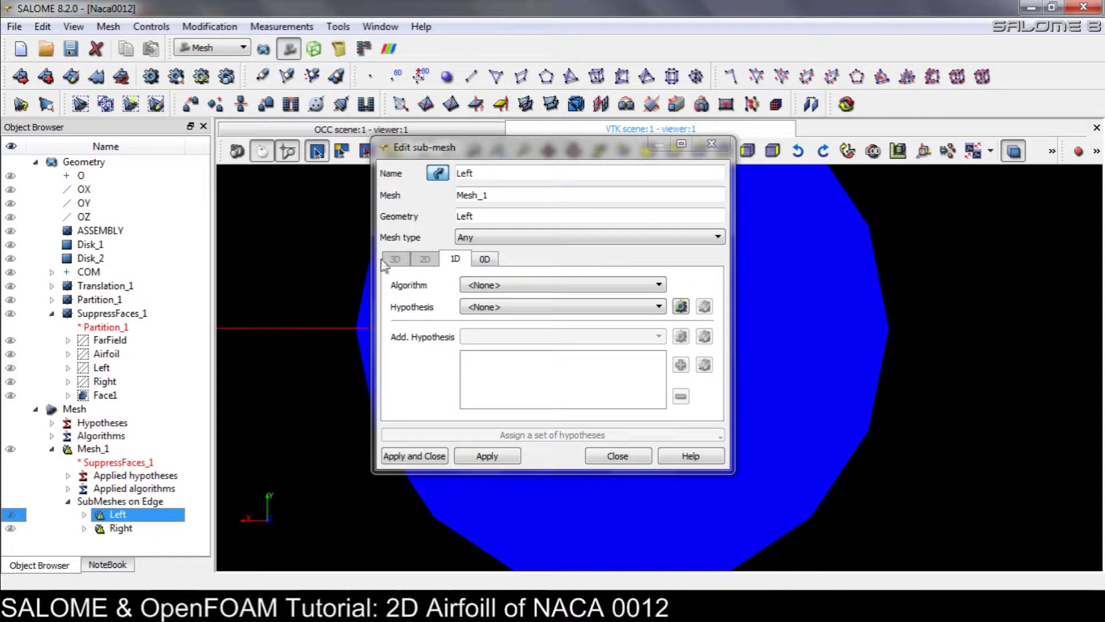
click(599, 286)
click(604, 305)
Give the Left sub-mesh a 100-segment Number of Segments hypothesis and apply it.
click(681, 306)
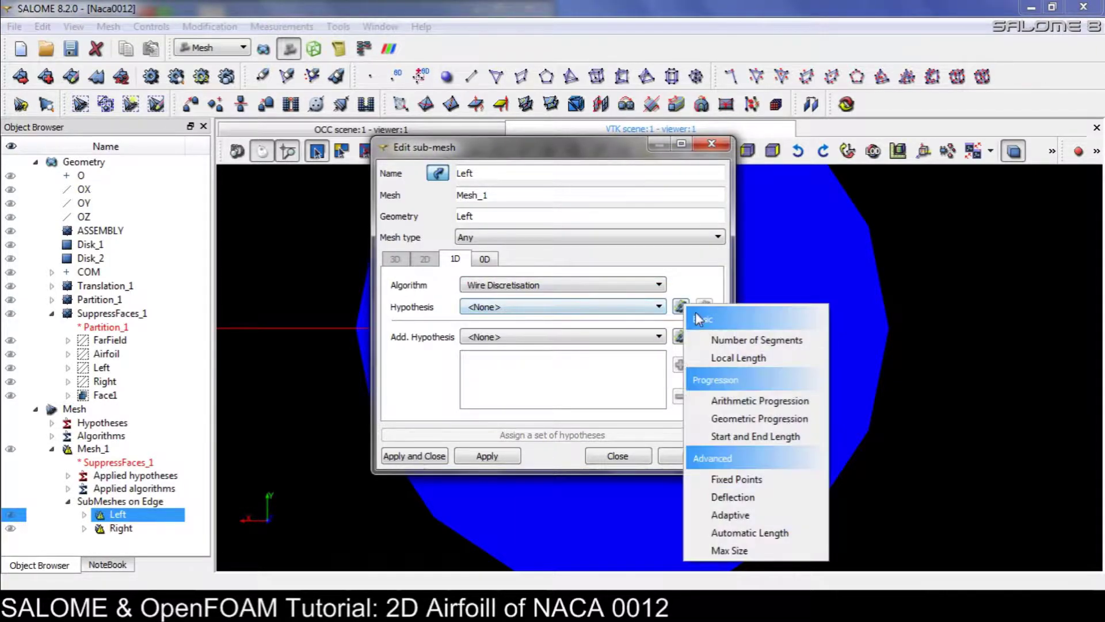
click(748, 340)
double_click(516, 311)
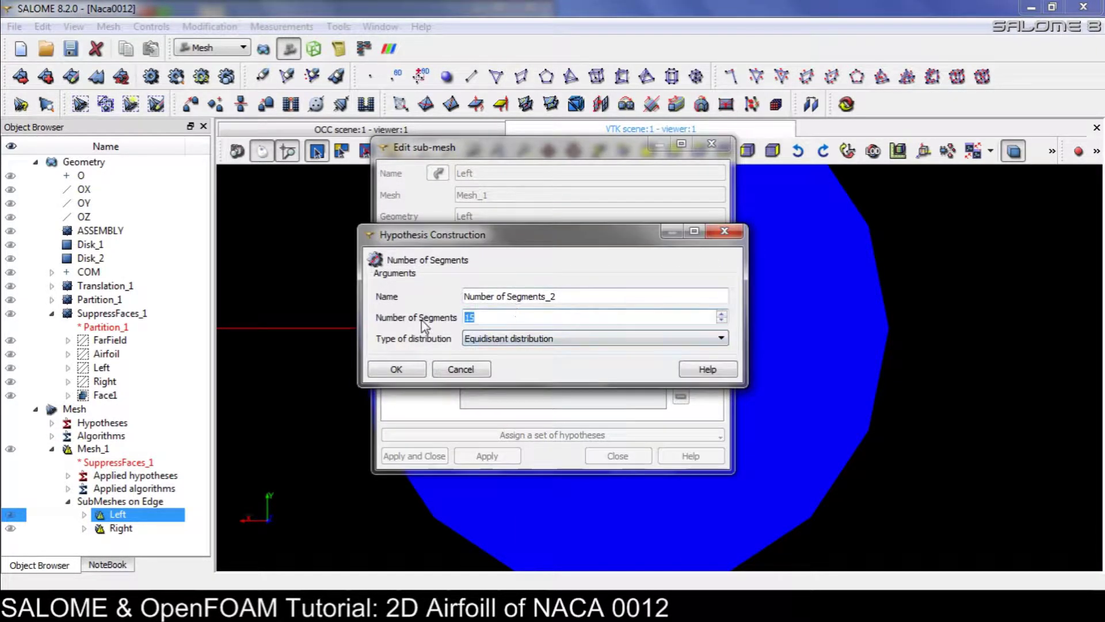
text(100)
click(396, 369)
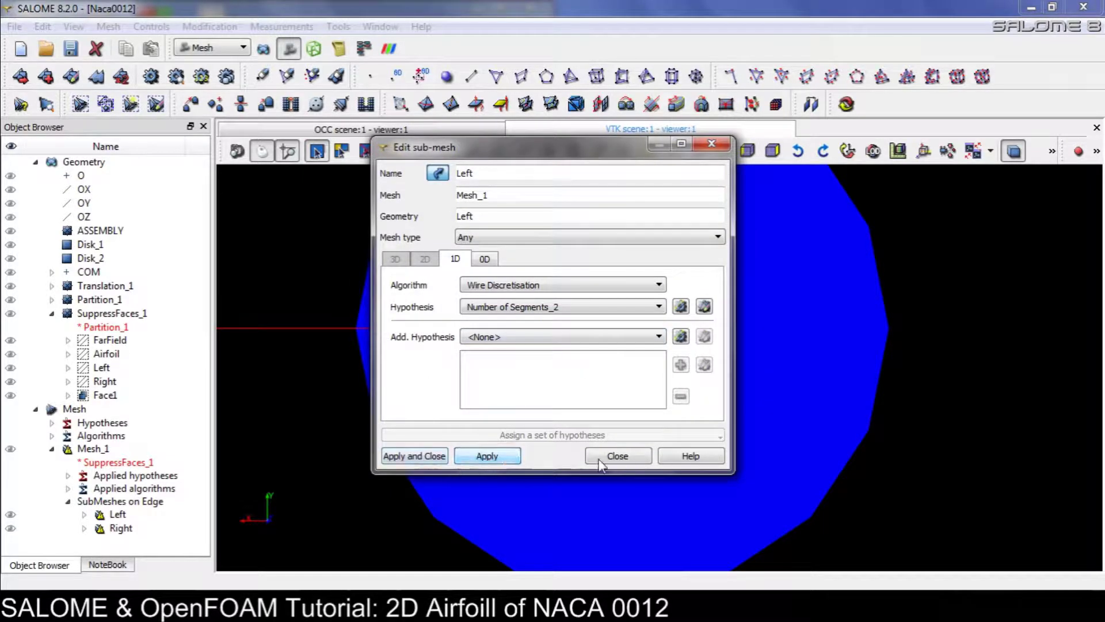
click(618, 456)
Close the sub-mesh editor, save, recompute Mesh_1 and zoom to check the regenerated grid.
click(102, 449)
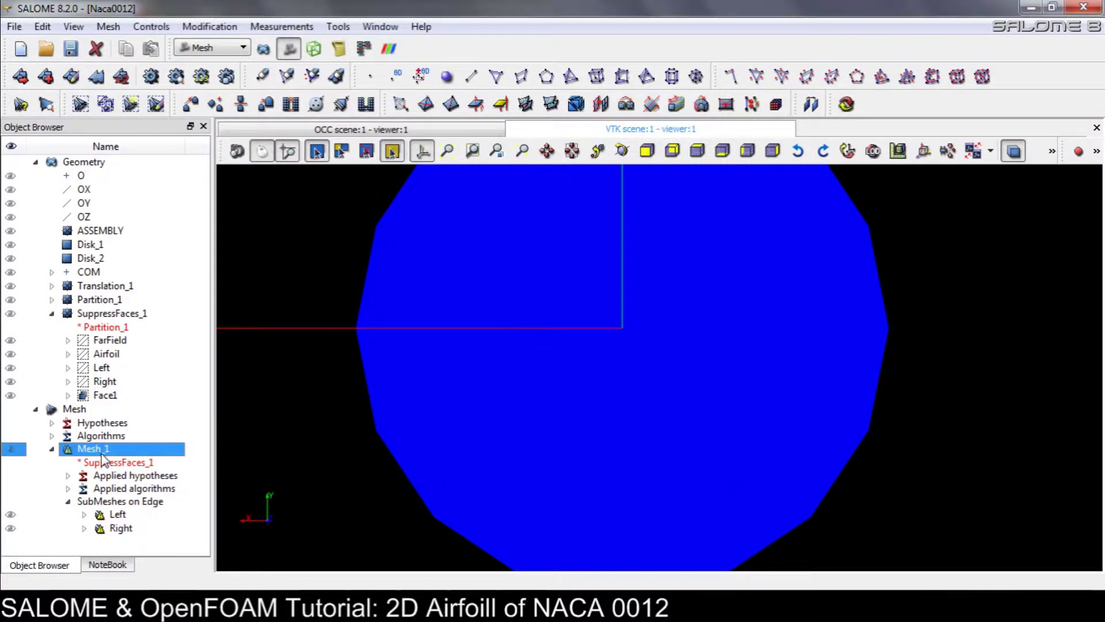
click(71, 49)
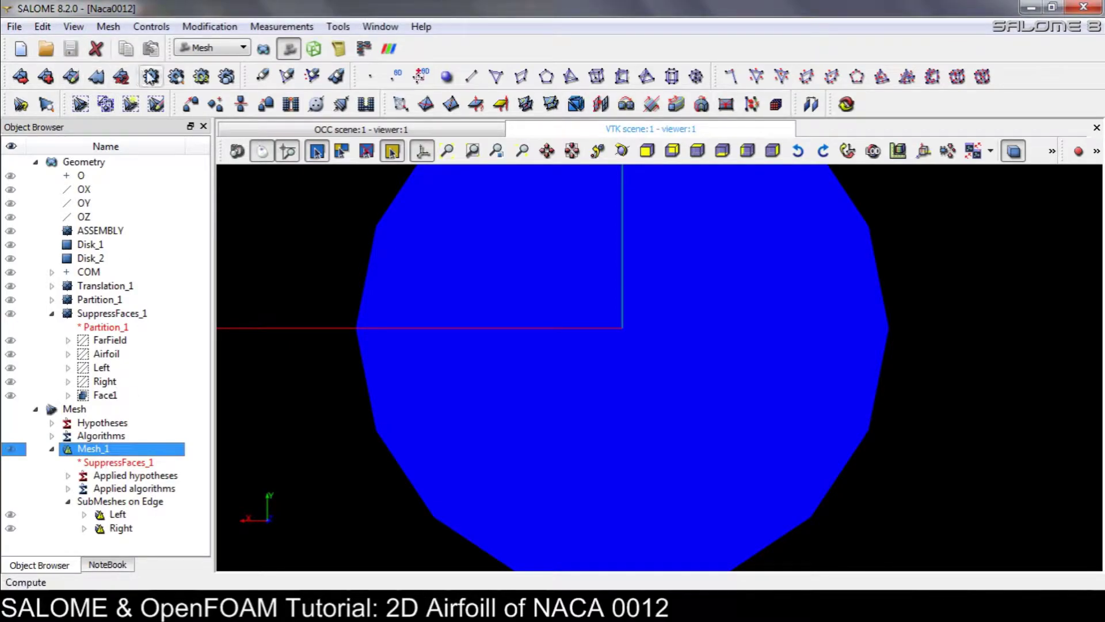
click(151, 76)
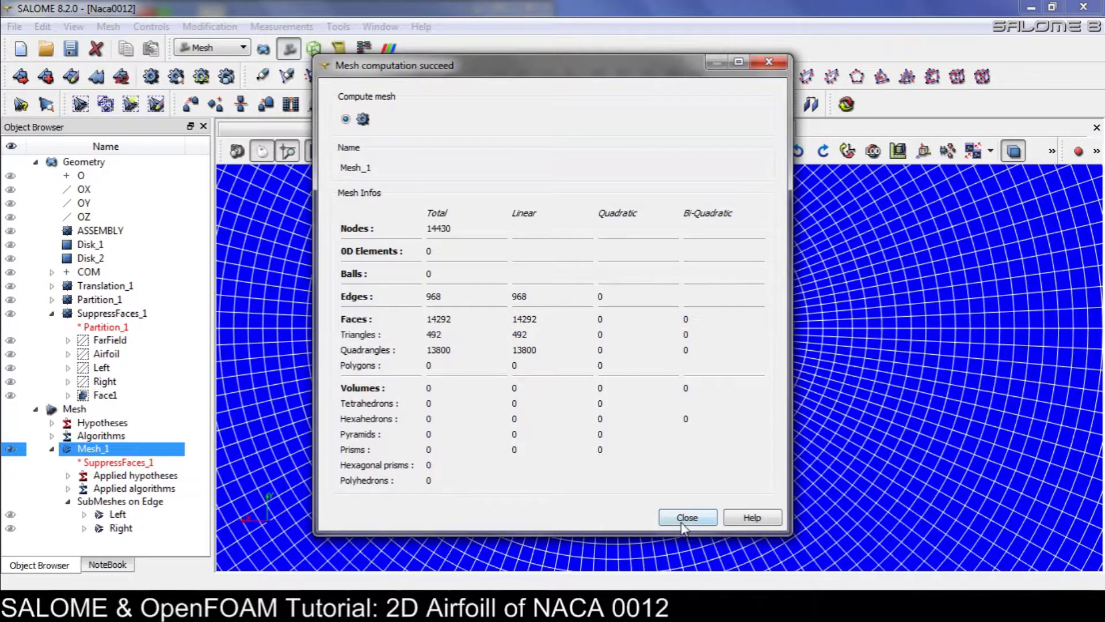
click(686, 518)
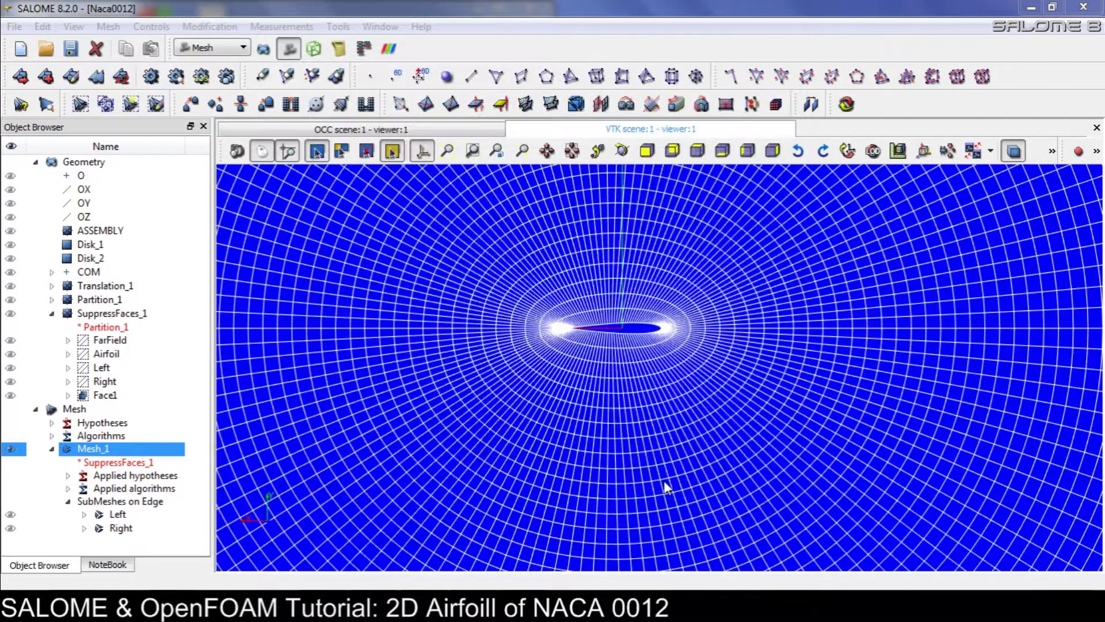
scroll(650, 431, down, 2)
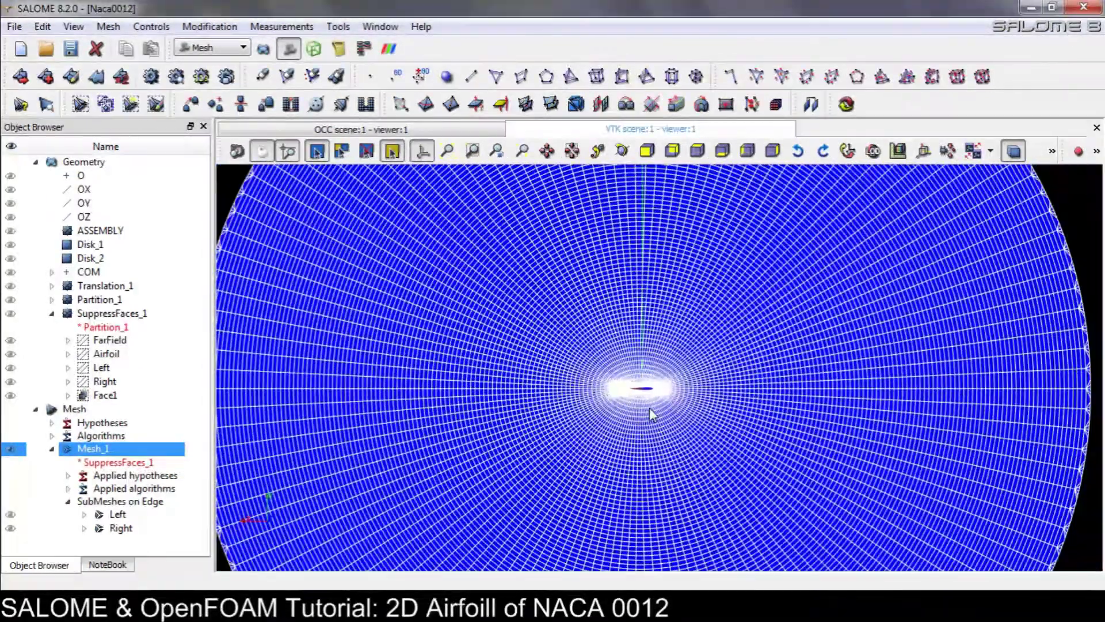
scroll(656, 403, up, 3)
scroll(662, 398, up, 3)
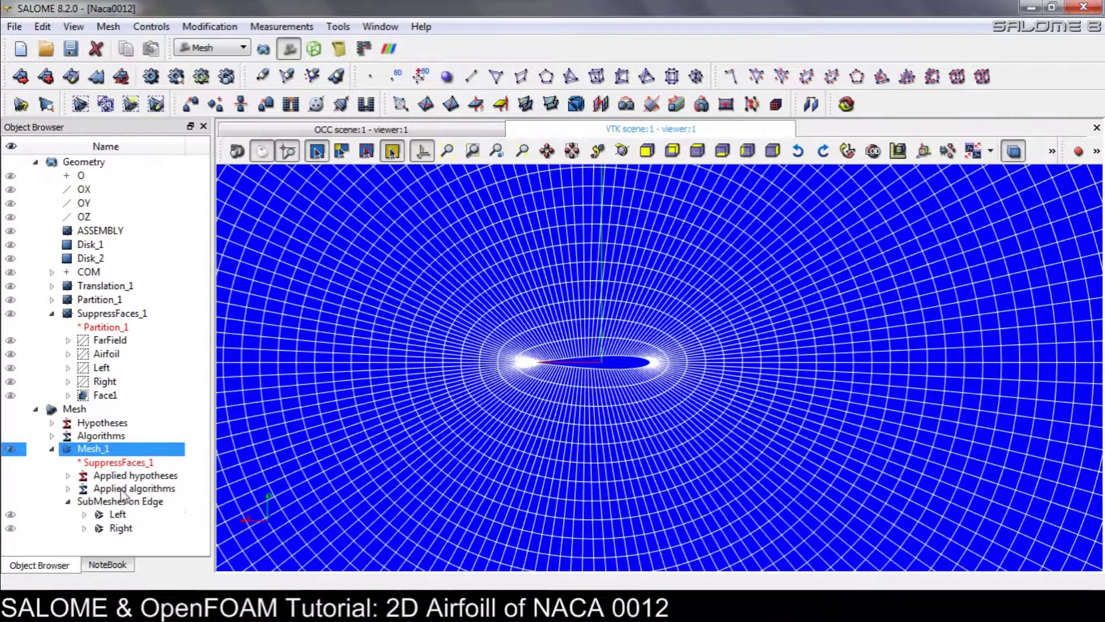
Clear Mesh_1's mesh data and add Propagation of 1D Hyp. on Opposite Edges to the Left sub-mesh.
right_click(95, 449)
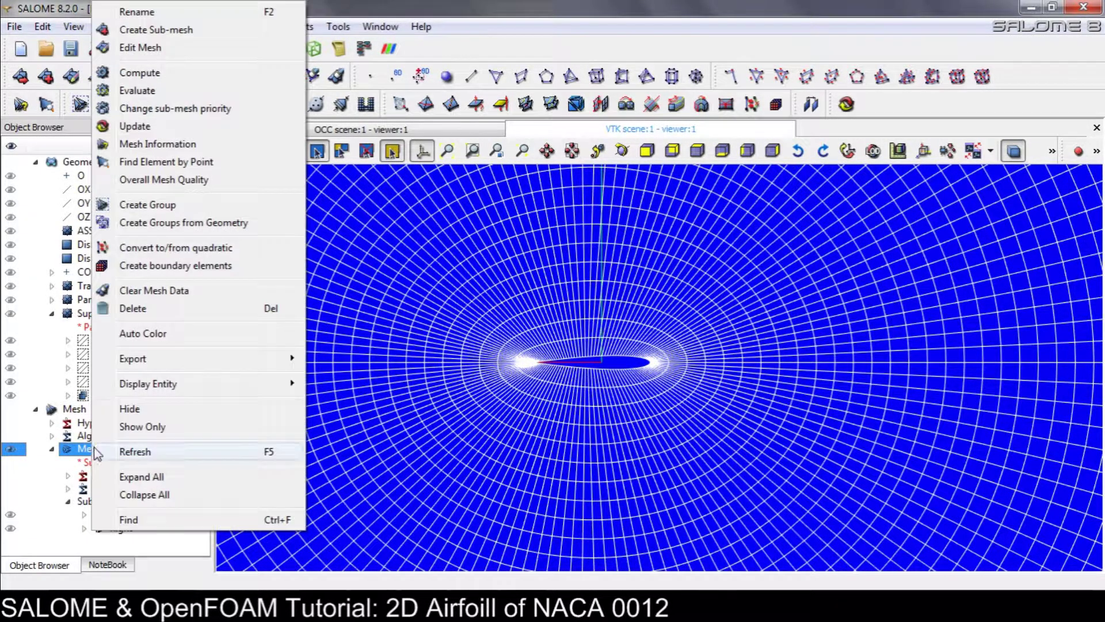
click(142, 290)
click(119, 514)
right_click(120, 514)
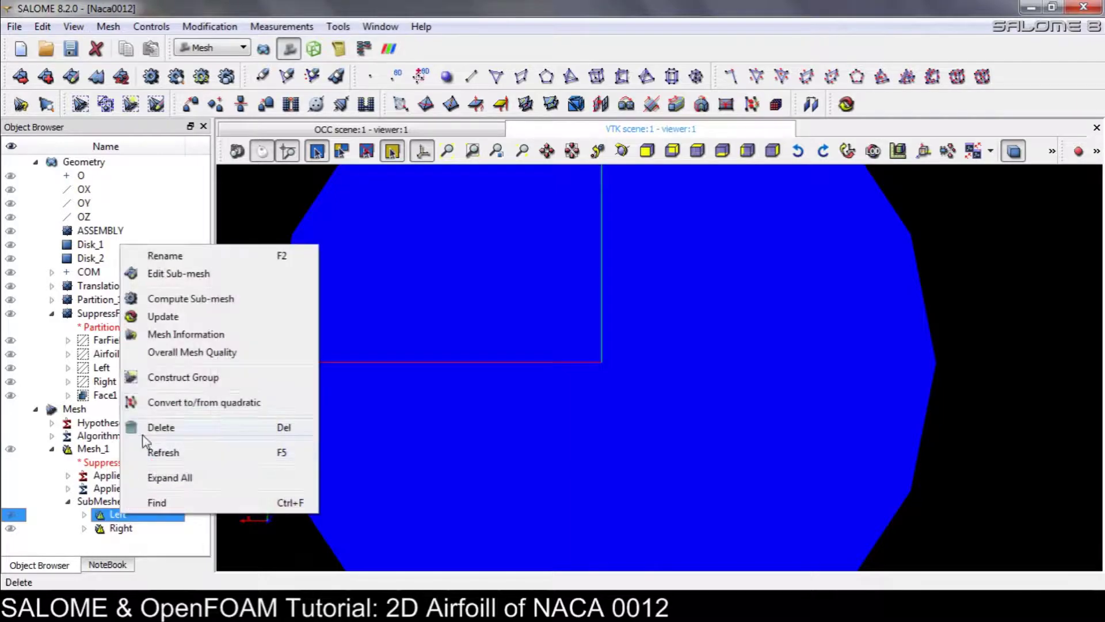
click(177, 277)
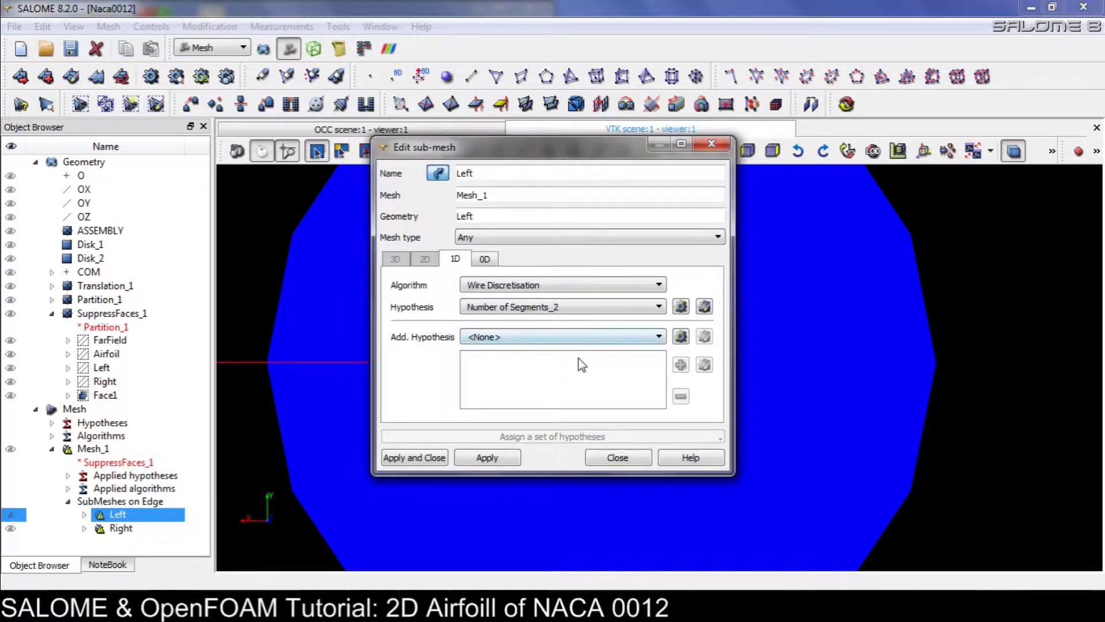
click(681, 336)
click(713, 347)
Add the same propagation hypothesis to the Right sub-mesh and apply the changes.
click(486, 457)
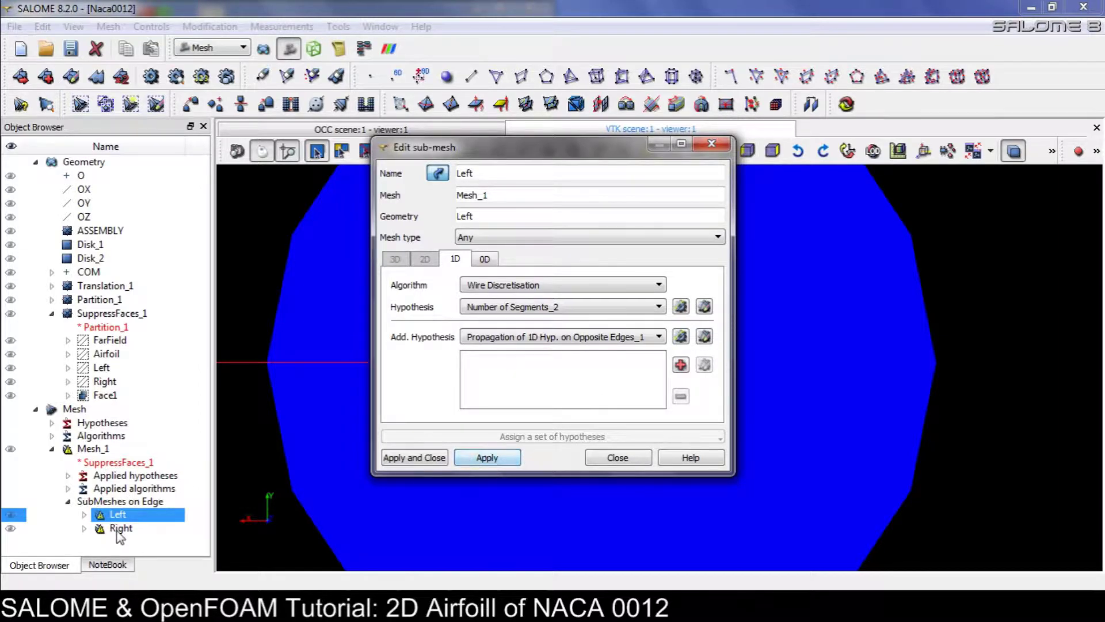
click(681, 338)
click(714, 346)
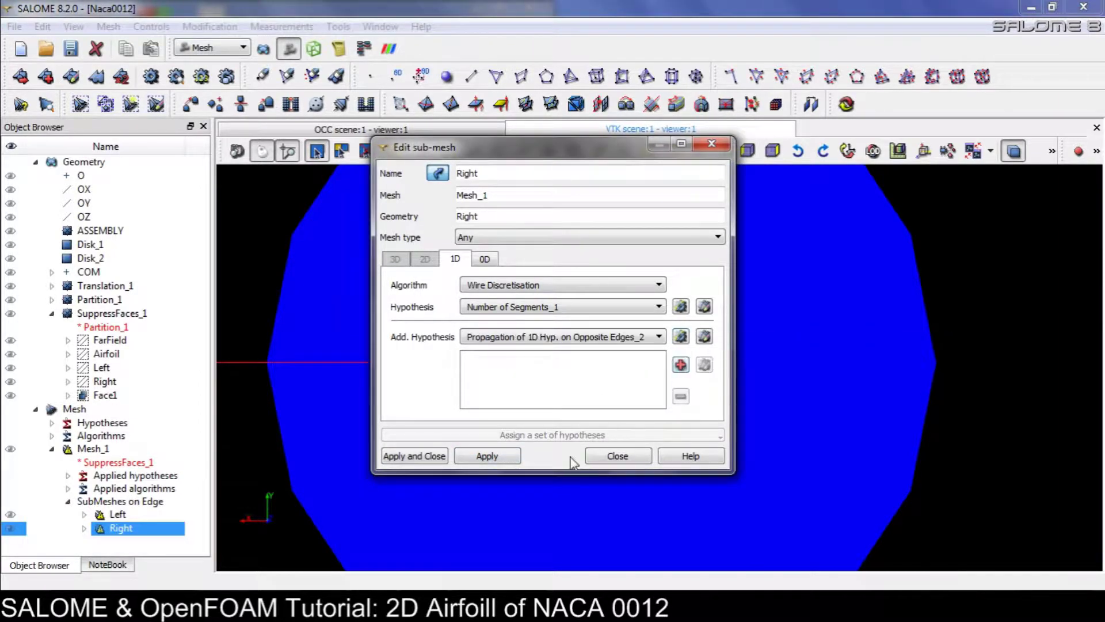
click(435, 456)
click(99, 449)
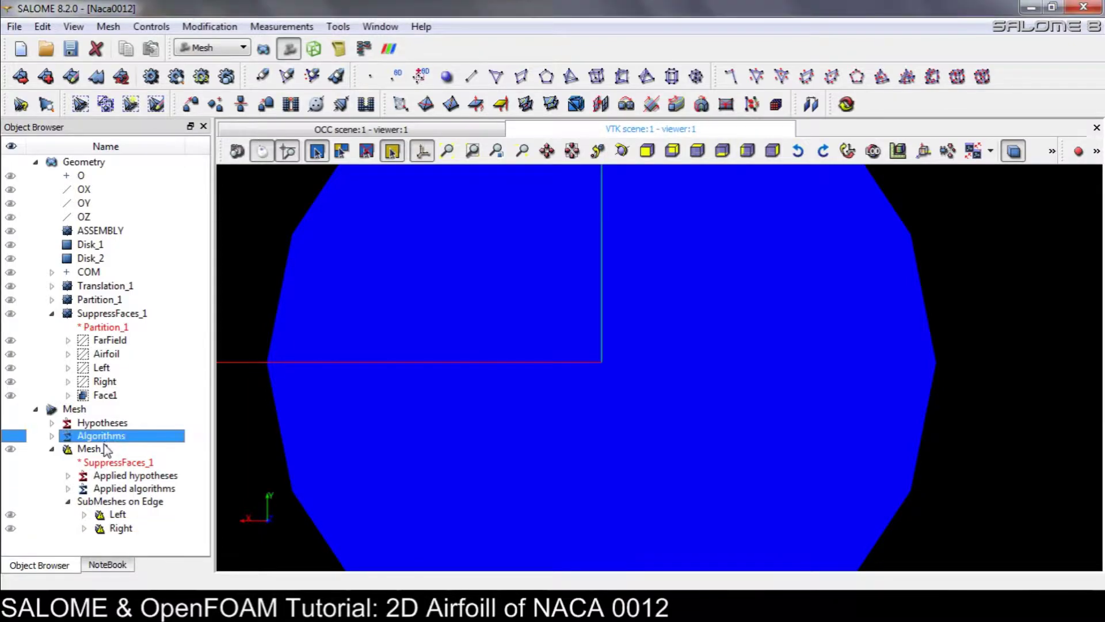
Save the study, compute Mesh_1, close the report, and zoom to inspect the quad grid.
click(71, 48)
click(151, 76)
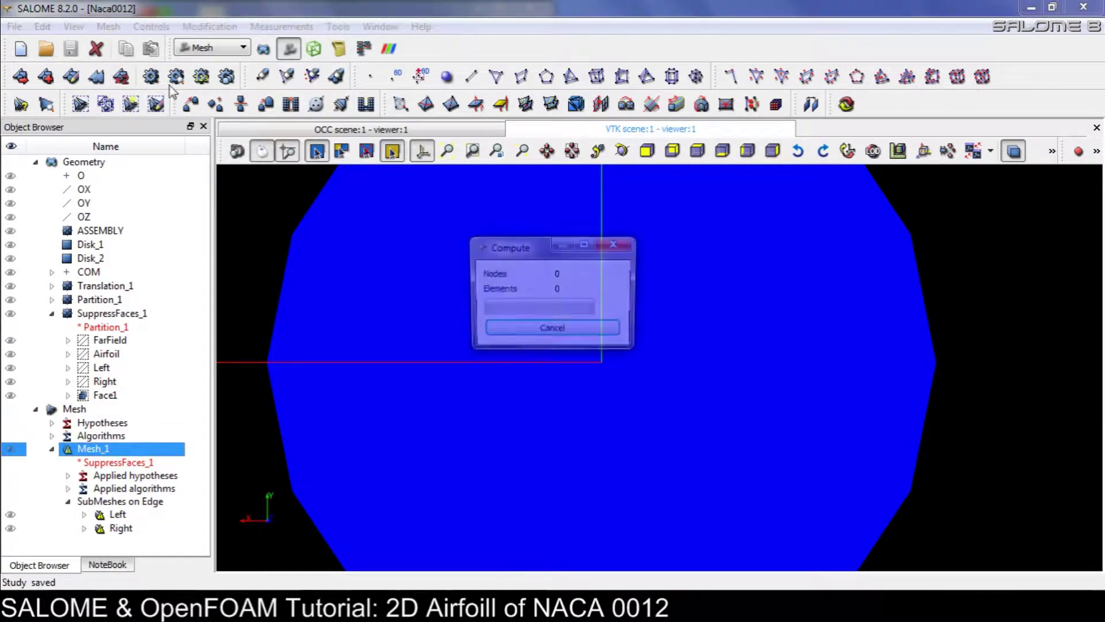
click(688, 516)
scroll(671, 399, up, 5)
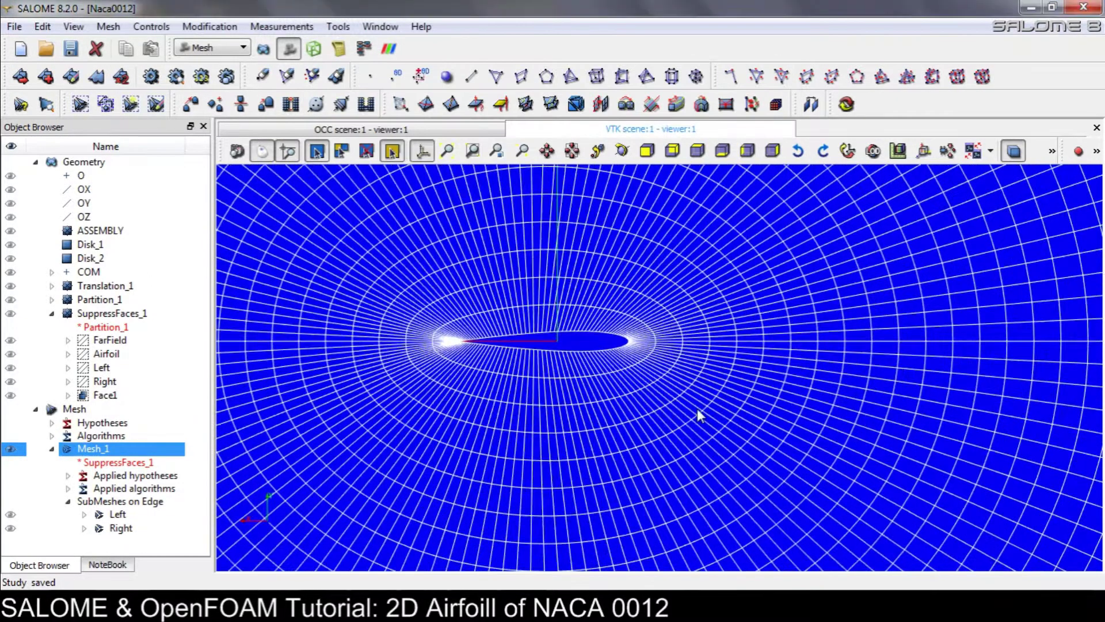
scroll(658, 382, up, 2)
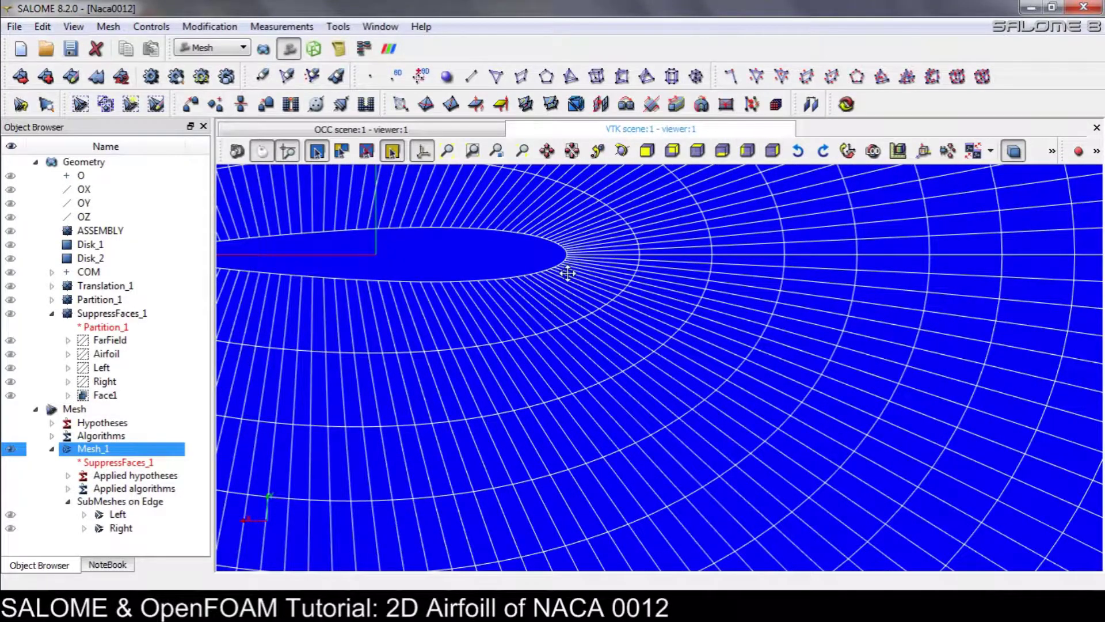
scroll(412, 351, down, 4)
scroll(410, 344, up, 5)
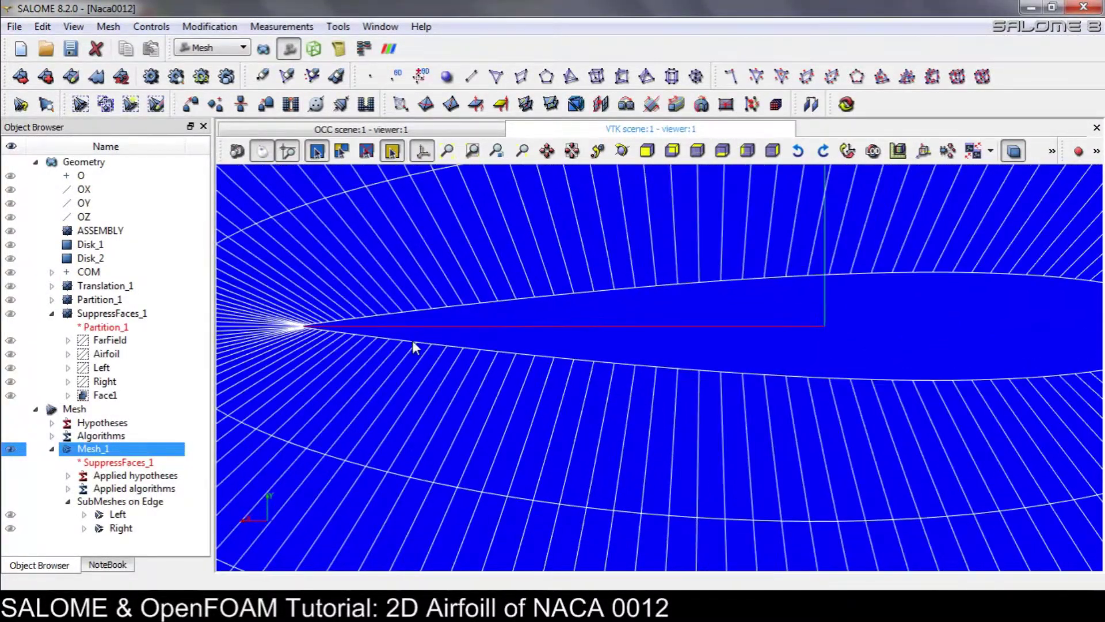
scroll(412, 341, down, 8)
scroll(499, 345, down, 5)
scroll(521, 340, up, 1)
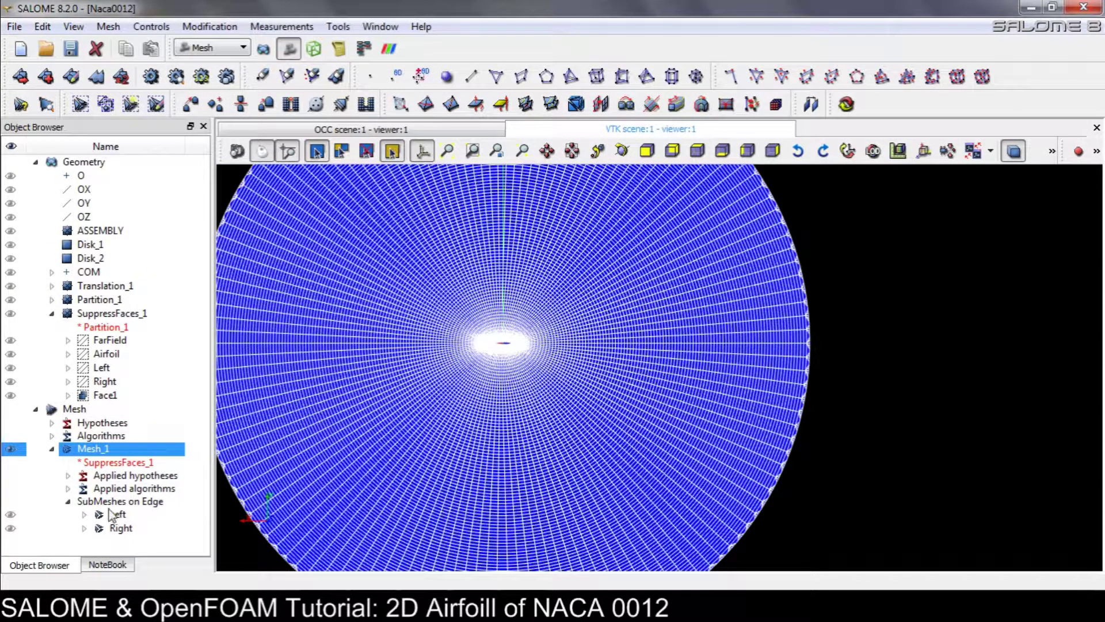
Switch the Left sub-mesh's Number of Segments_2 to Scale distribution with scale factor 10.
click(112, 515)
right_click(113, 513)
click(173, 225)
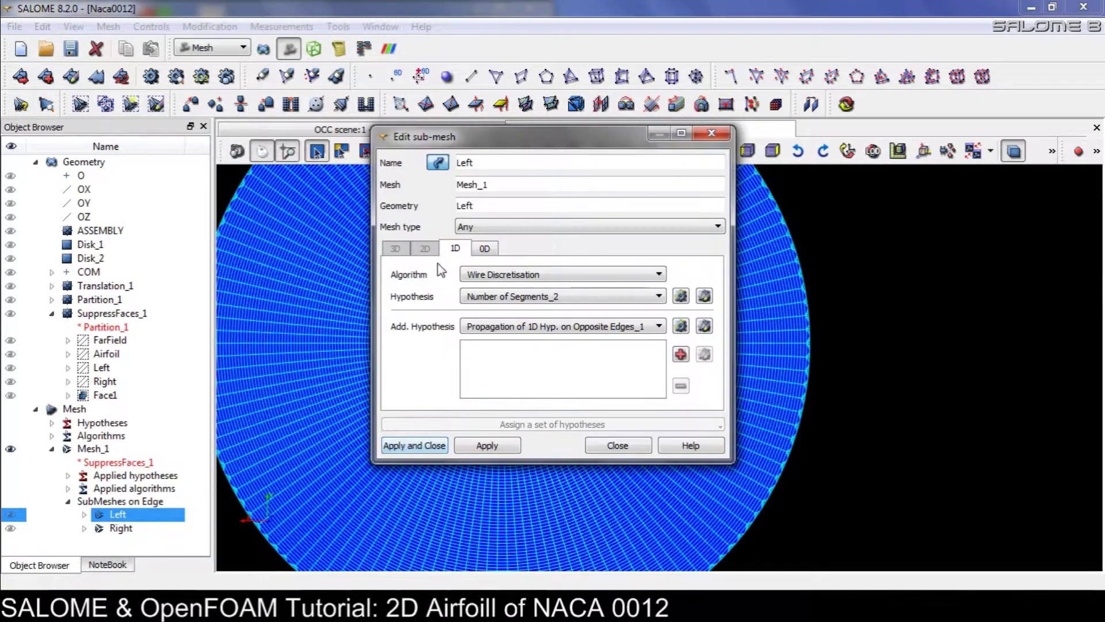
click(700, 292)
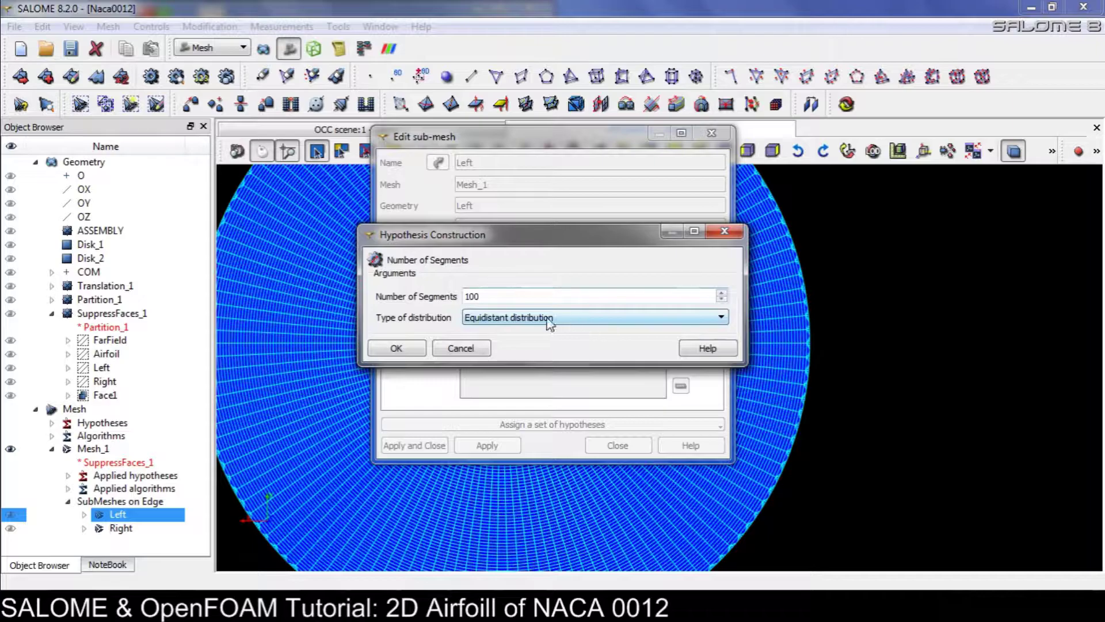
click(514, 317)
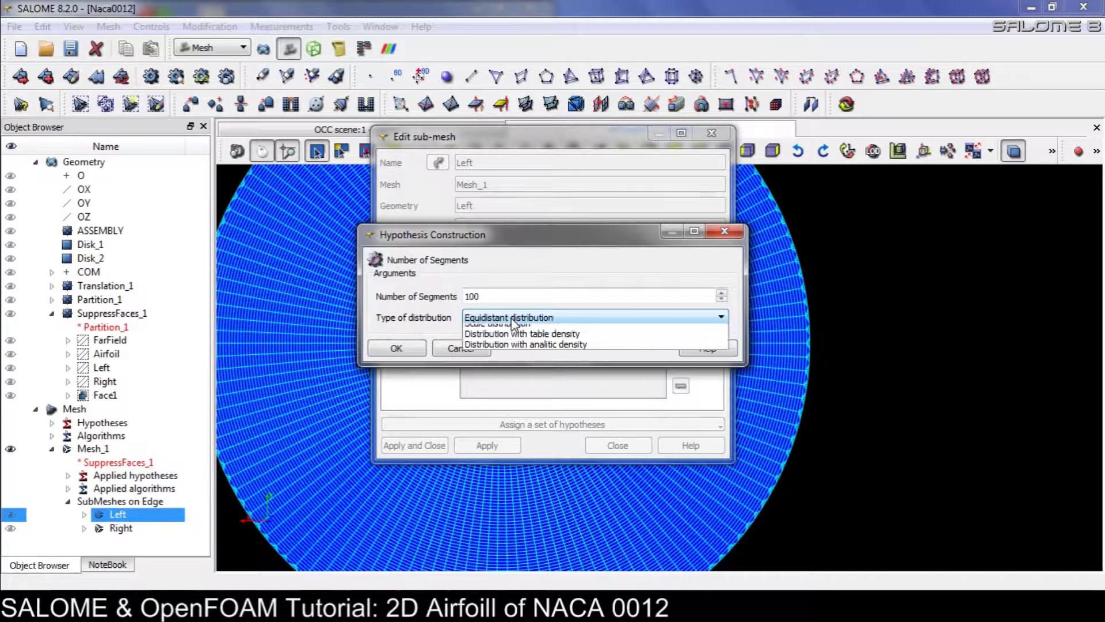
click(515, 337)
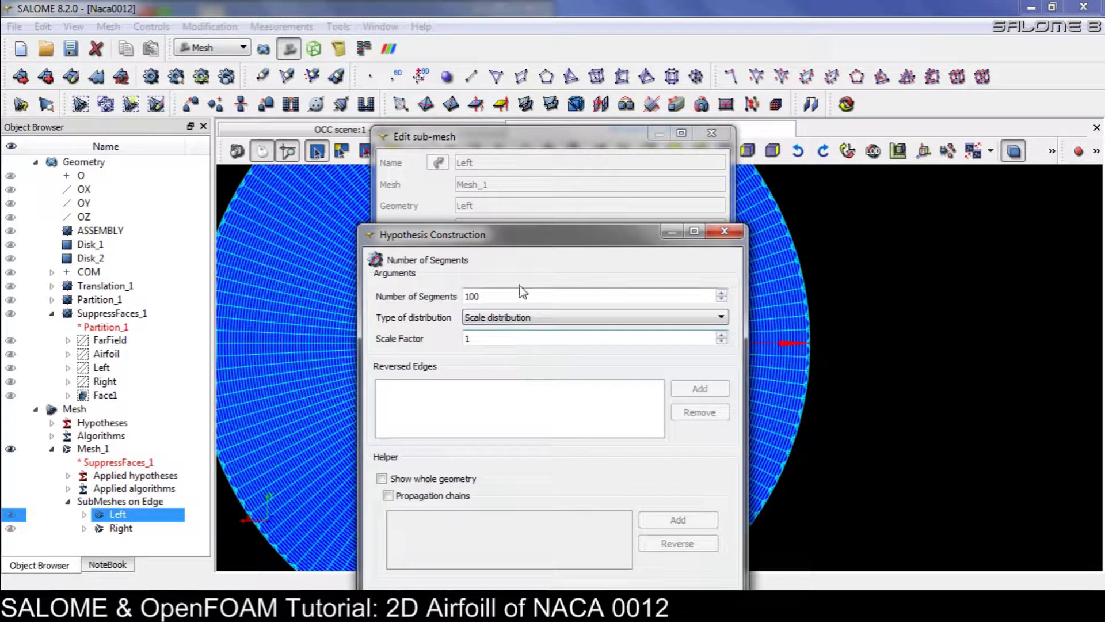
drag(524, 237, 695, 132)
text(00)
click(592, 502)
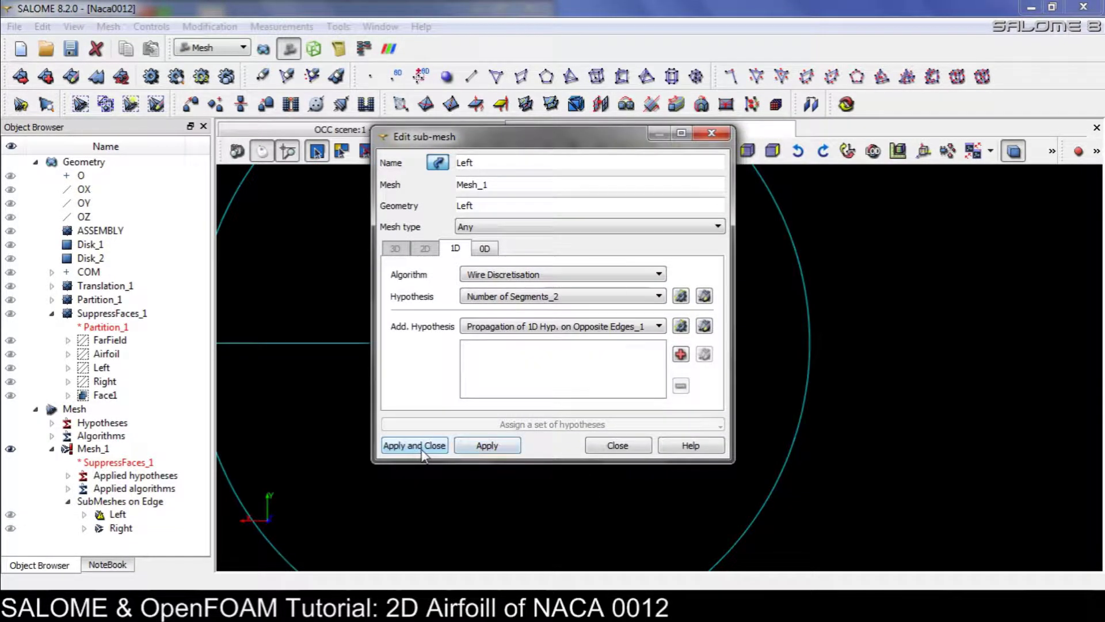
Set the Right sub-mesh's Number of Segments_1 to Scale distribution with scale factor 100.
click(118, 528)
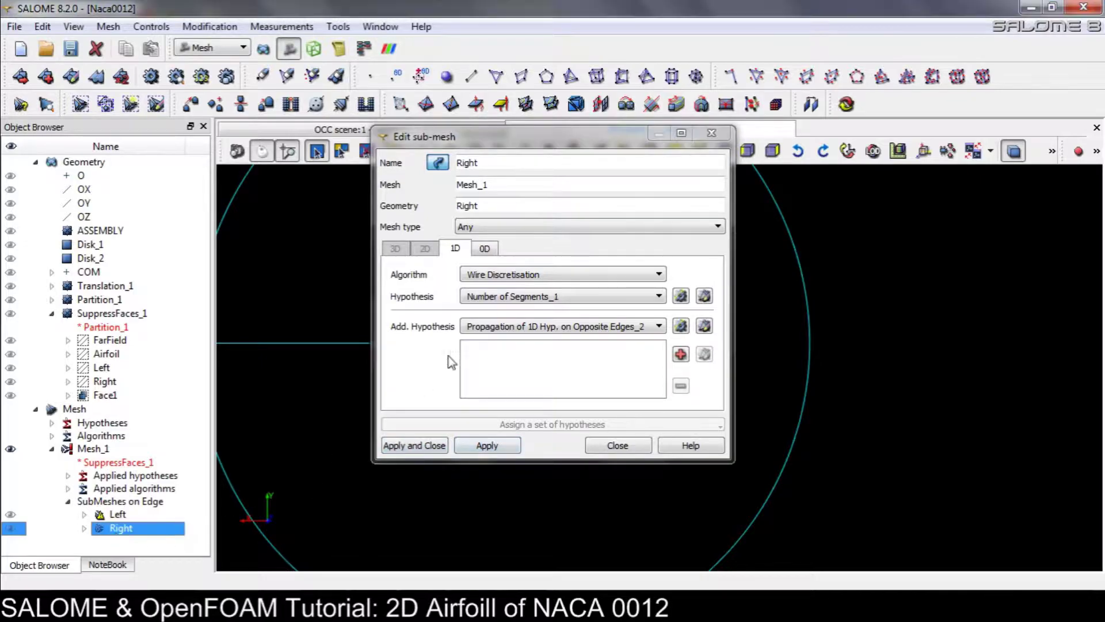
click(705, 296)
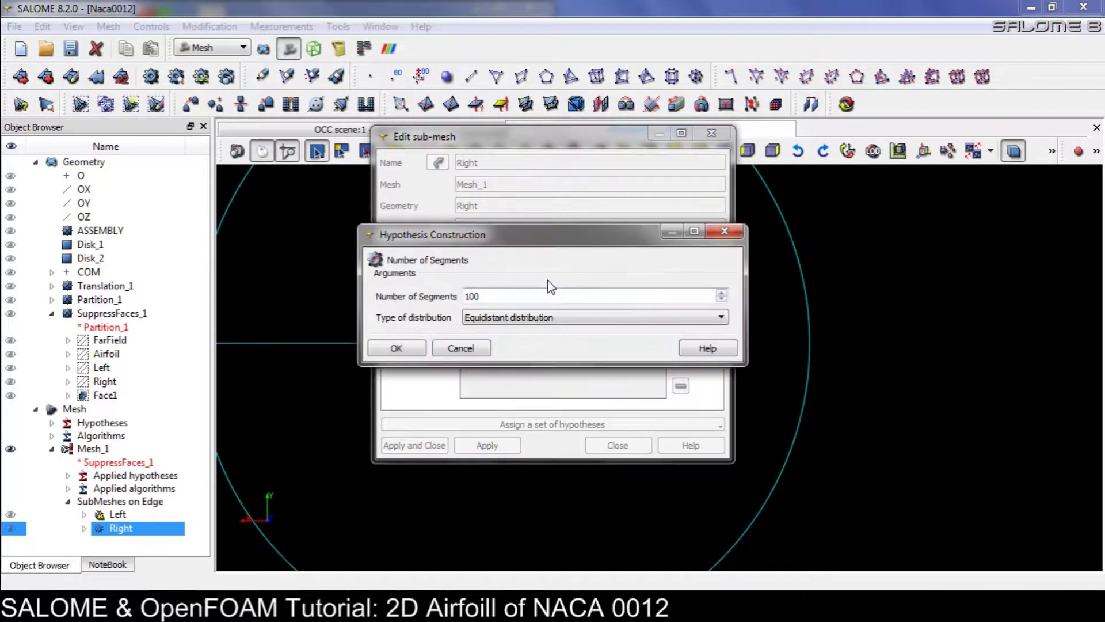
click(536, 318)
click(508, 340)
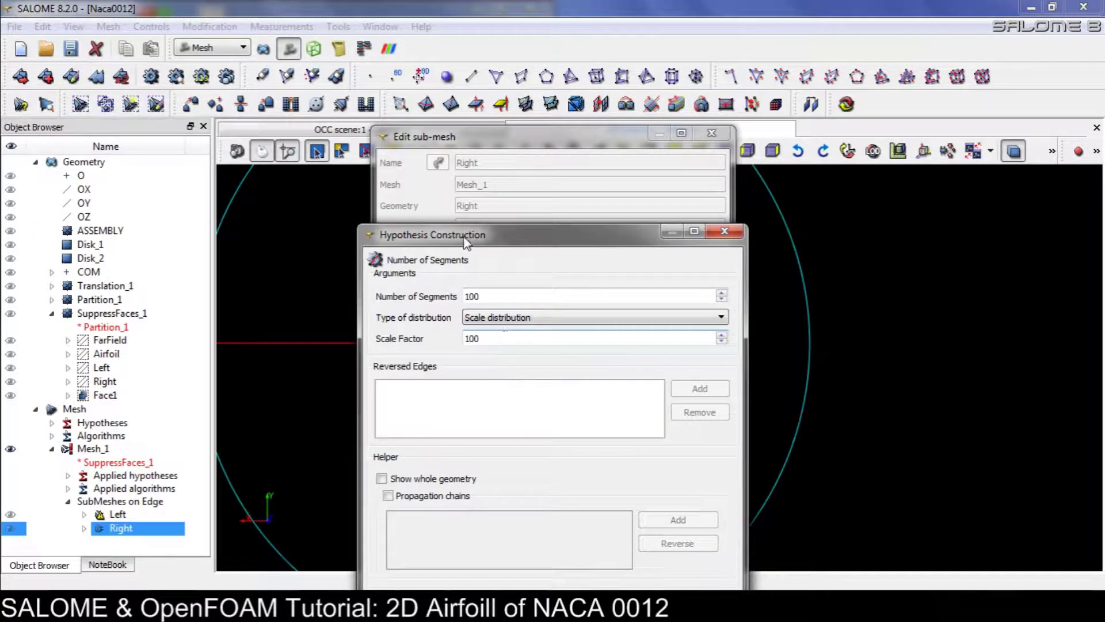
drag(467, 236, 579, 46)
click(505, 417)
click(415, 445)
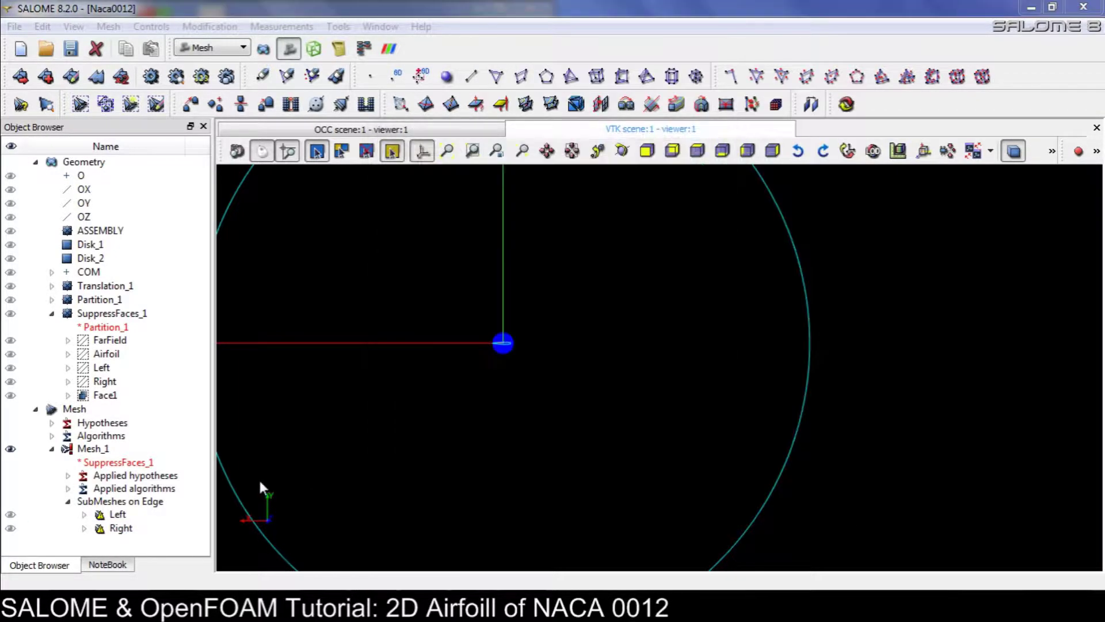
Clear Mesh_1's existing mesh data.
click(98, 447)
right_click(98, 448)
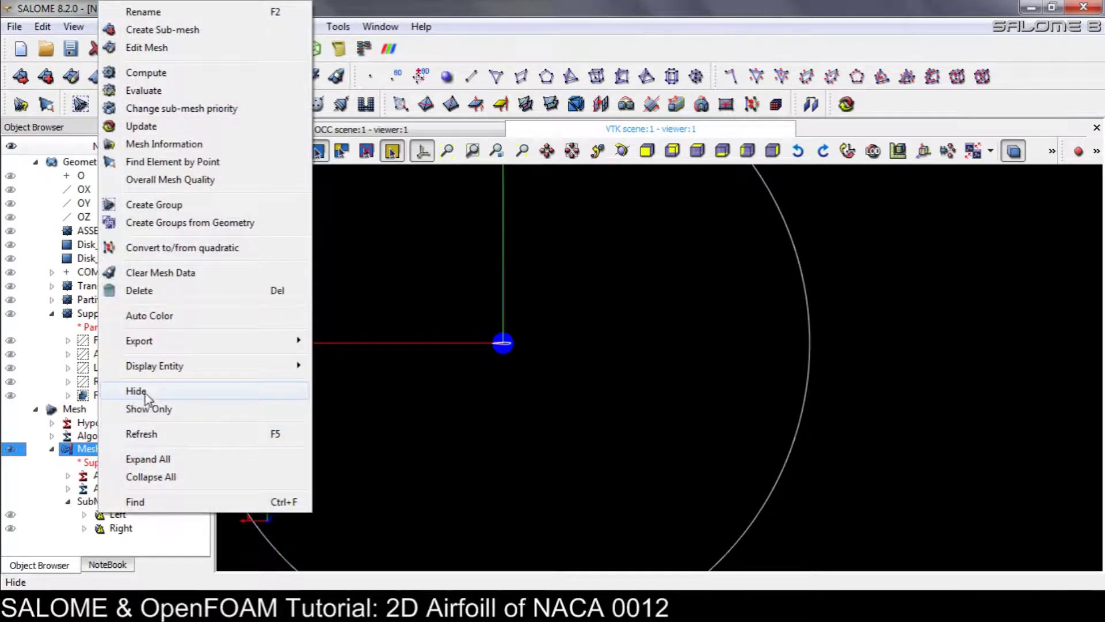
click(163, 274)
Save the study and recompute Mesh_1, dismissing the inverted-elements failure report.
click(71, 48)
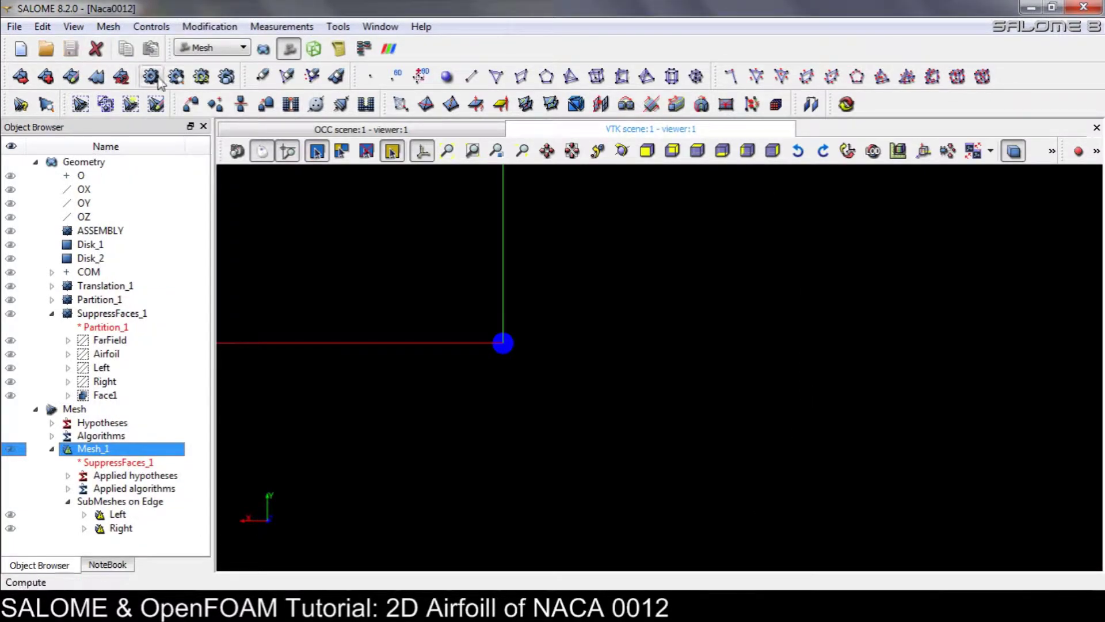
click(150, 76)
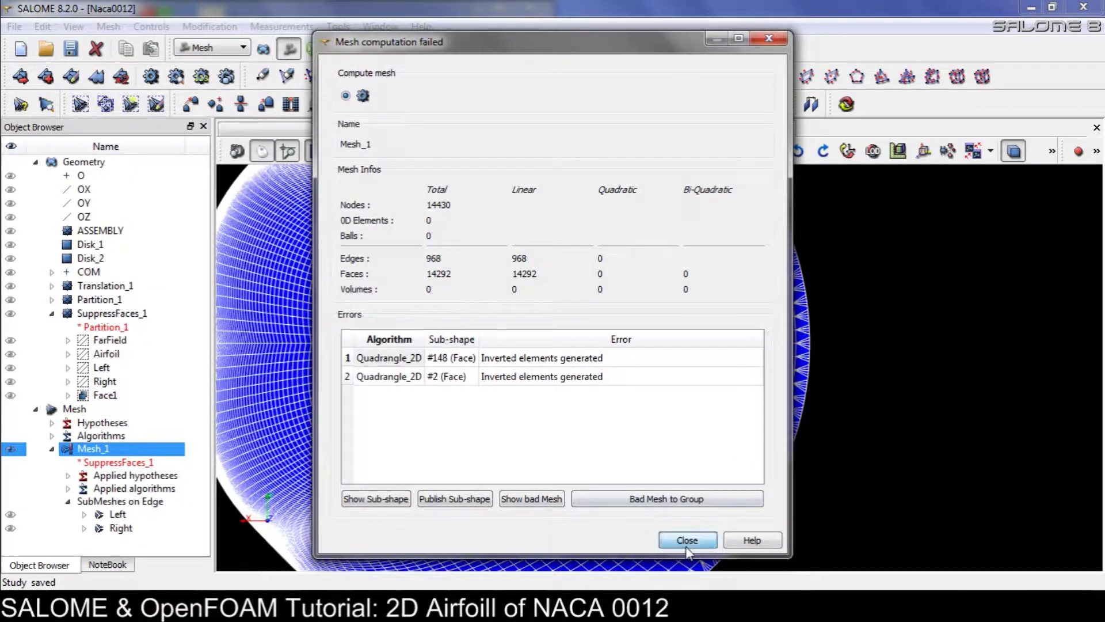
click(687, 539)
Zoom and pan the viewer to inspect the graded mesh around the airfoil.
scroll(516, 390, up, 10)
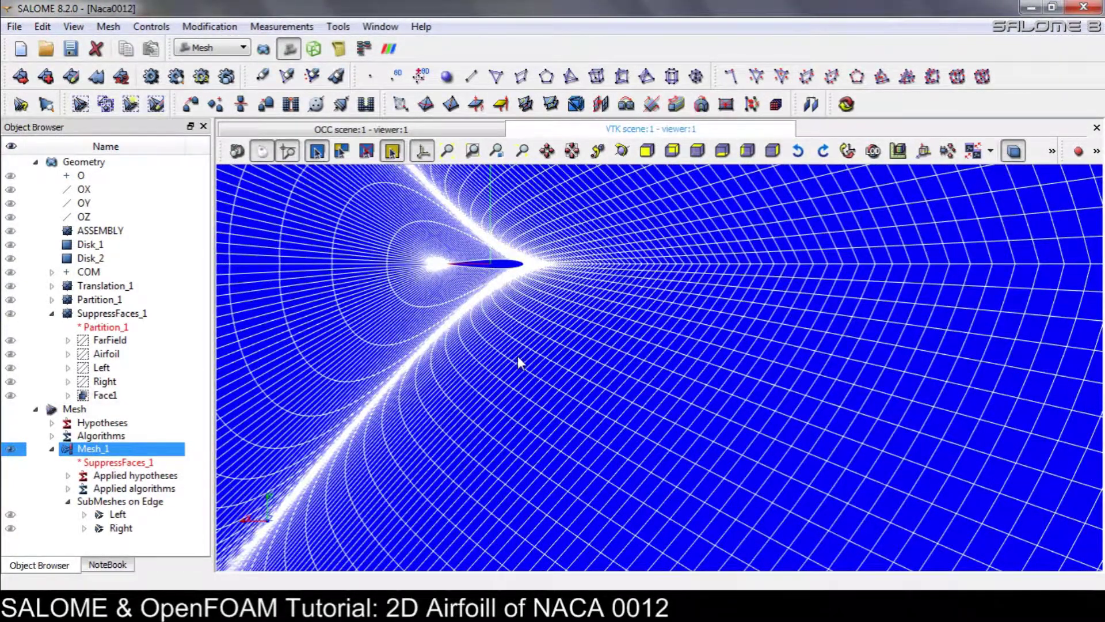
scroll(521, 345, down, 2)
middle_drag(514, 312, 681, 325)
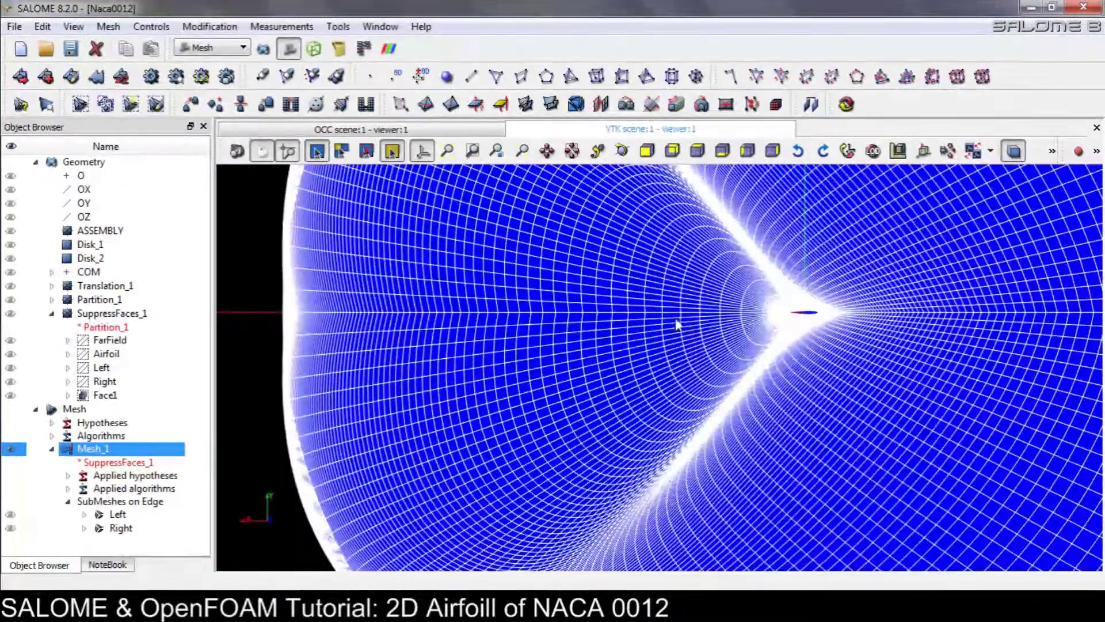
scroll(662, 299, down, 3)
scroll(643, 308, up, 2)
scroll(643, 308, down, 1)
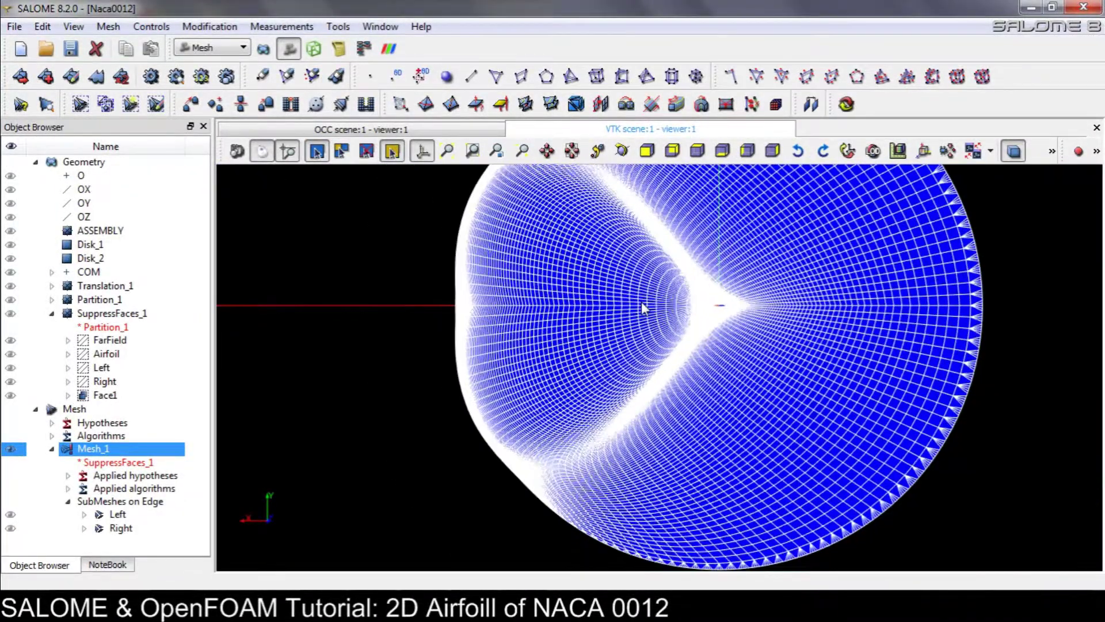
scroll(665, 383, up, 2)
scroll(346, 287, up, 2)
scroll(390, 291, up, 2)
scroll(391, 282, down, 2)
scroll(405, 275, down, 3)
ctrl+middle_drag(679, 259, 682, 337)
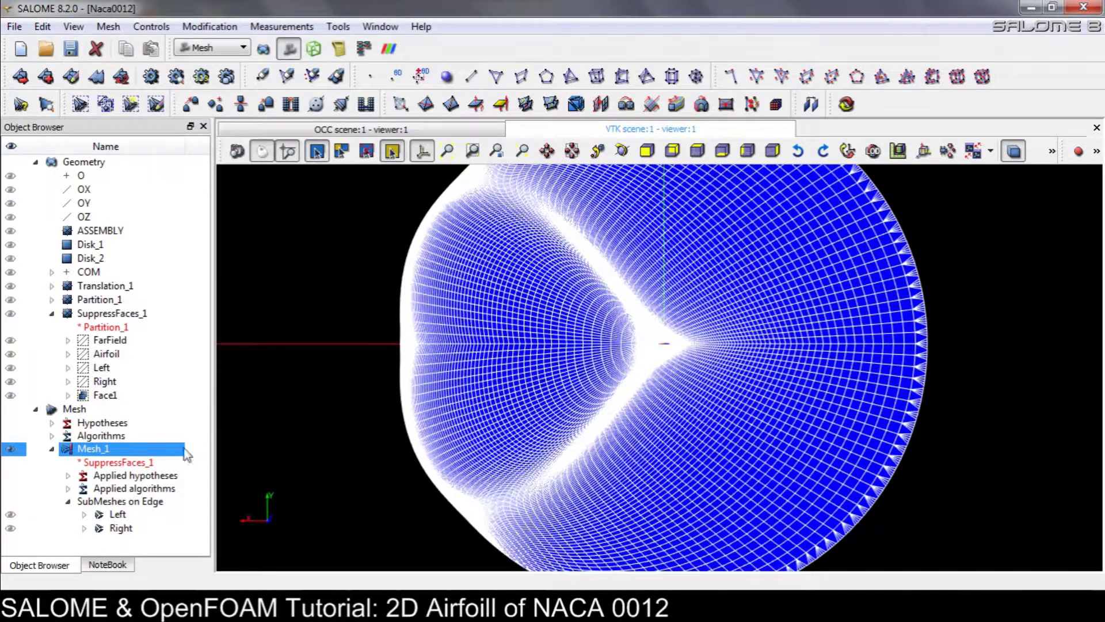
Clear Mesh_1's data, reopen the Left sub-mesh editor without changes, and recompute Mesh_1.
right_click(97, 453)
click(207, 364)
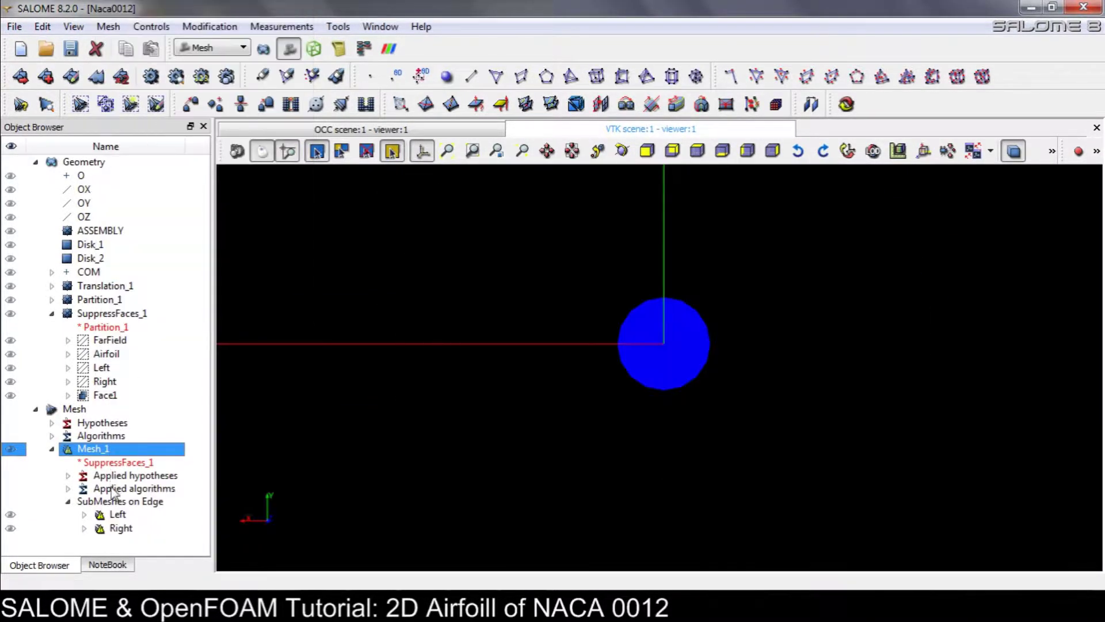
click(116, 514)
right_click(114, 513)
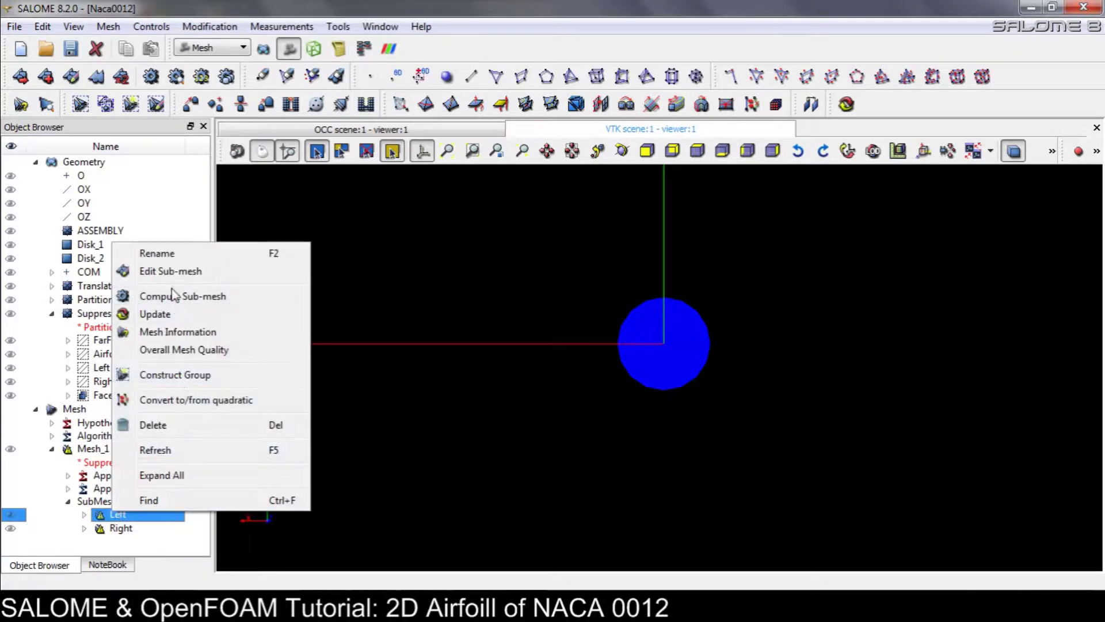
click(170, 270)
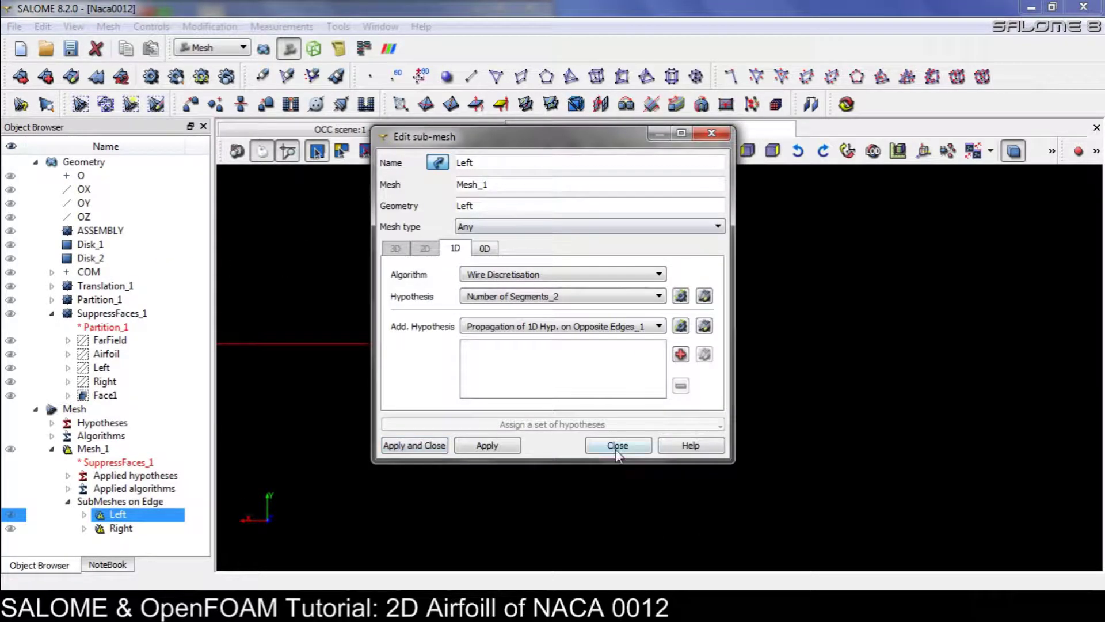
click(616, 447)
click(92, 449)
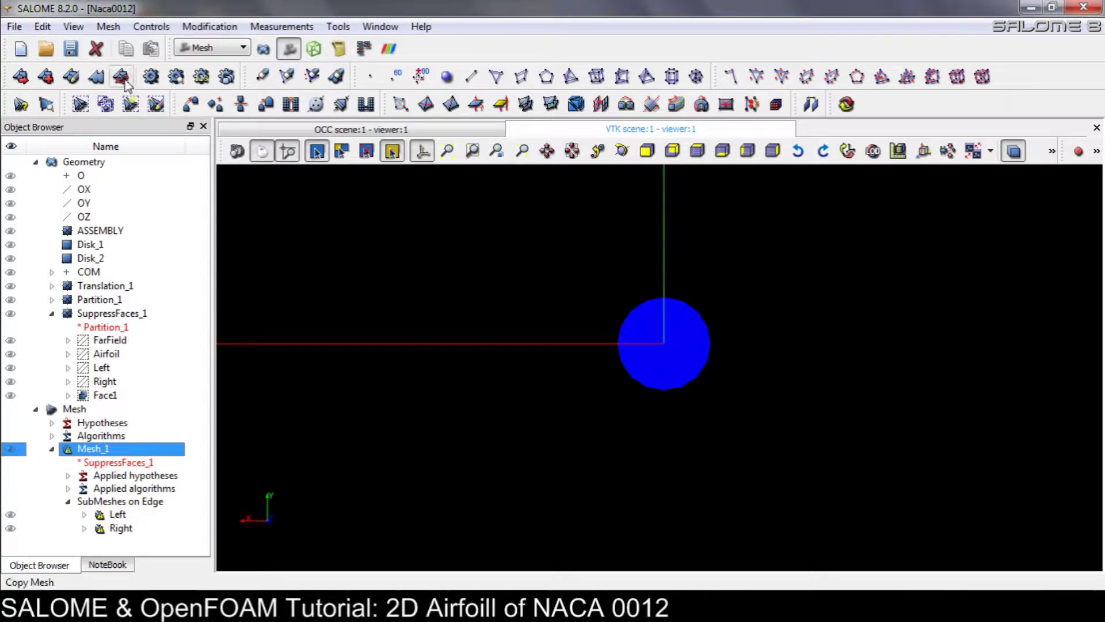
click(150, 76)
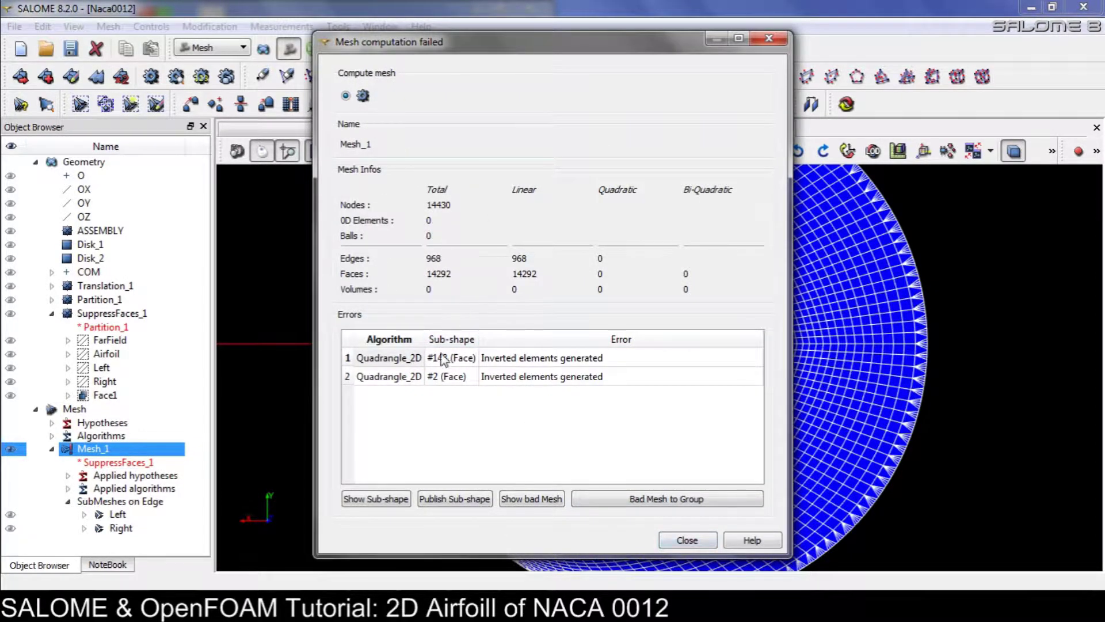
Dismiss the failure report and view the fitted mesh from top and bottom, zooming in.
click(687, 541)
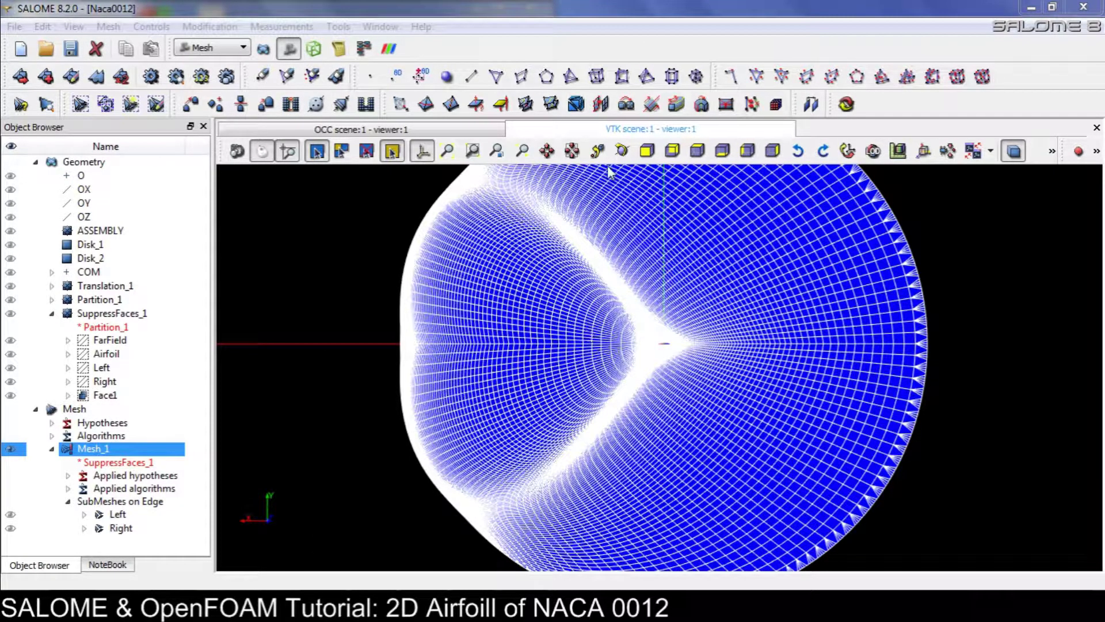
click(723, 153)
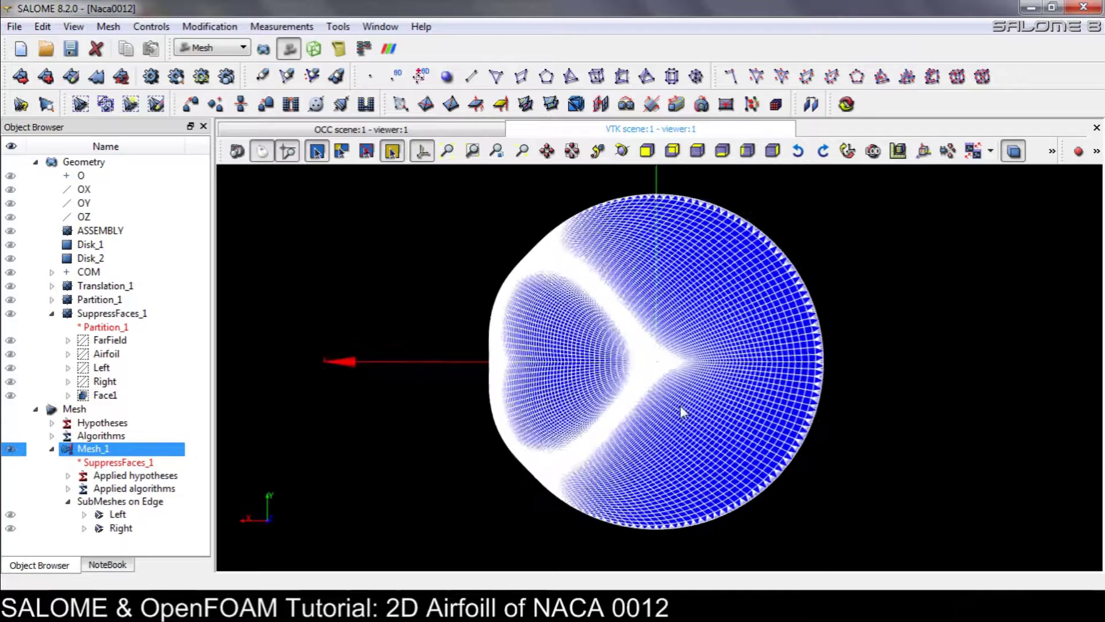
scroll(681, 412, up, 4)
click(697, 151)
scroll(690, 426, up, 5)
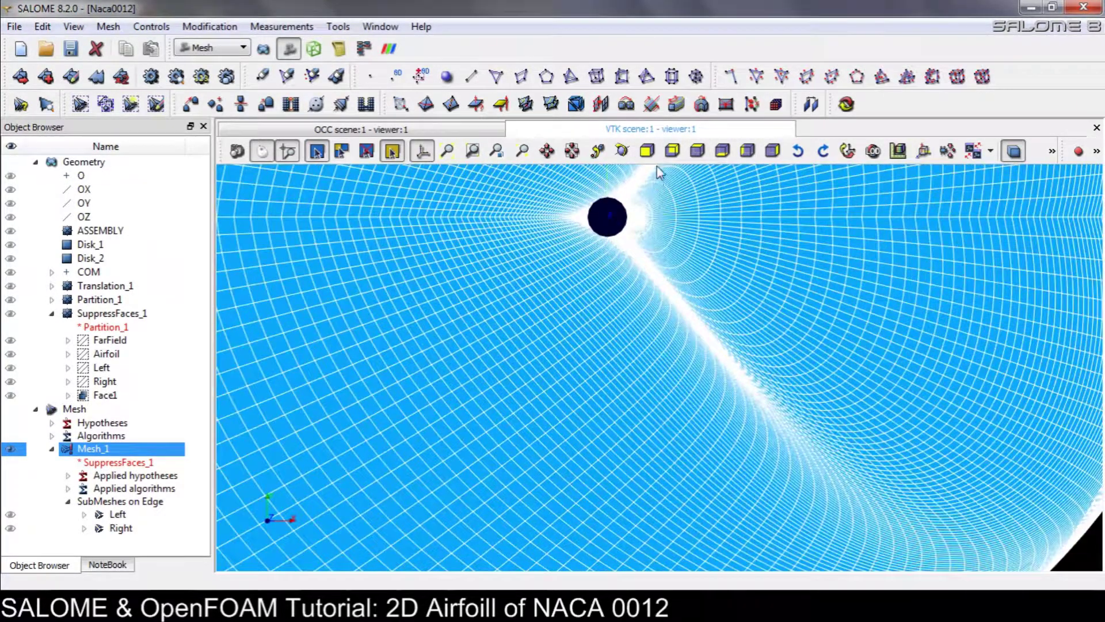
click(697, 151)
scroll(686, 438, up, 4)
click(722, 151)
scroll(639, 400, up, 3)
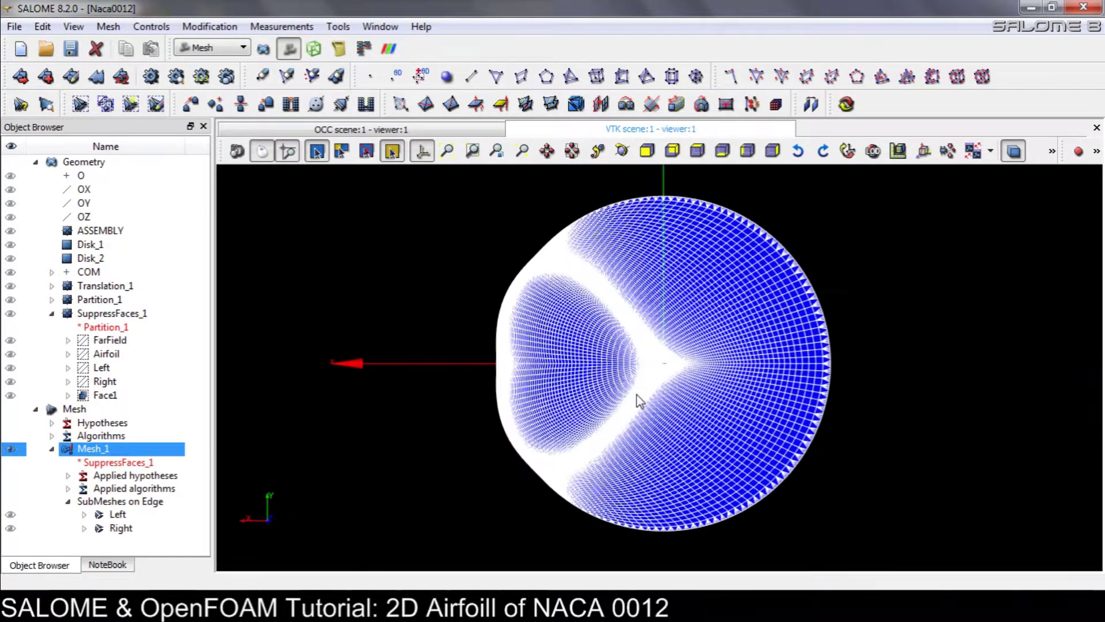
scroll(636, 395, up, 4)
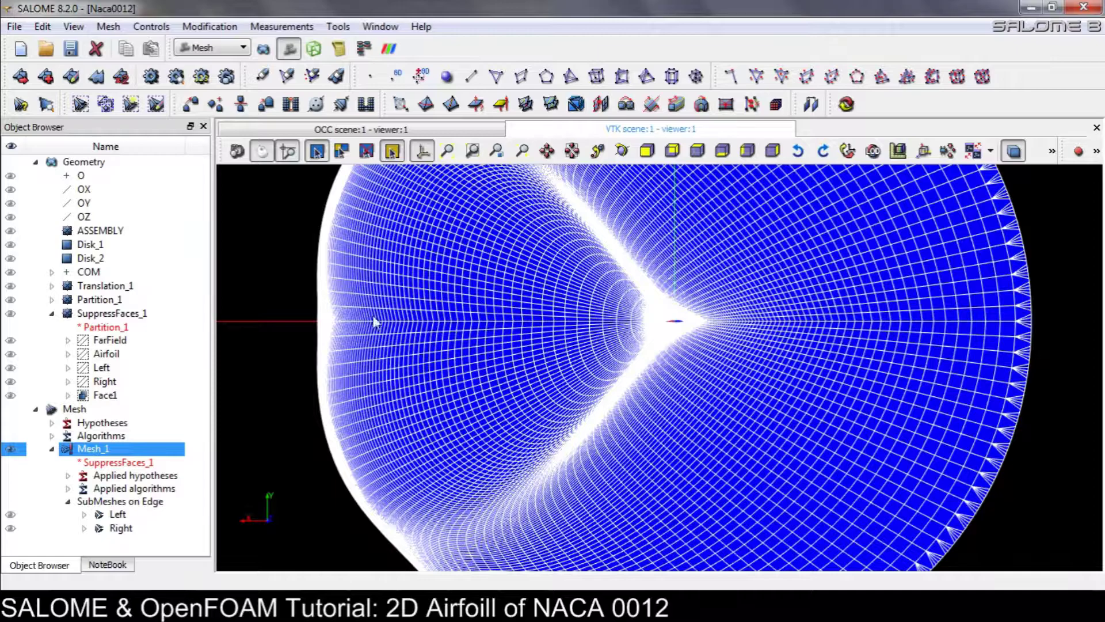
Highlight the Right sub-mesh, reselect Mesh_1, then select the Right sub-mesh again.
click(109, 532)
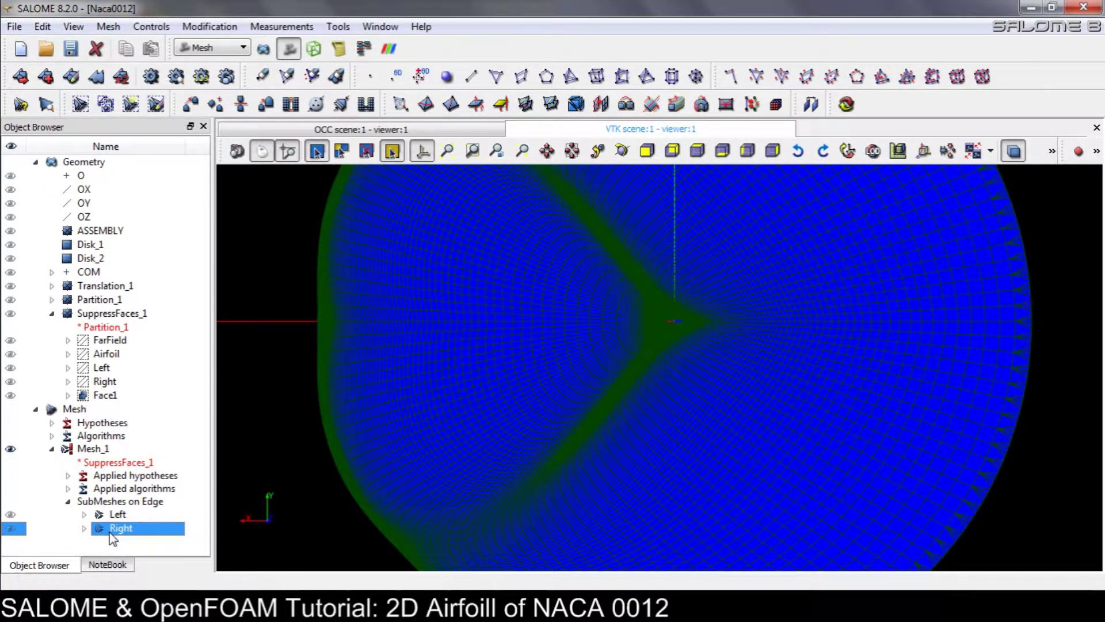
click(598, 421)
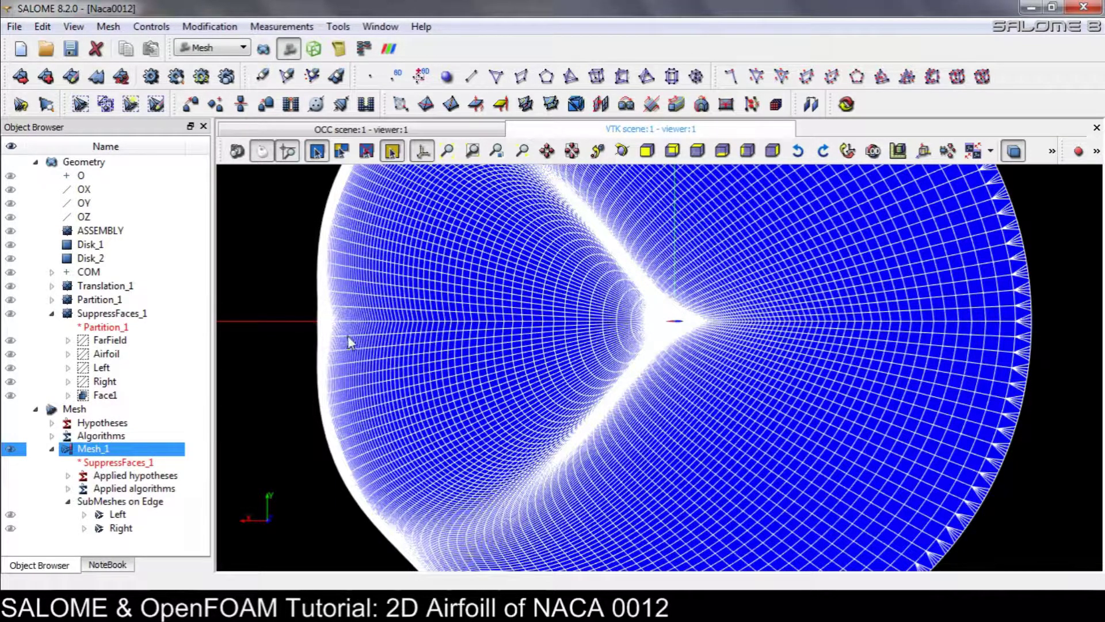
click(120, 527)
Compute the Right sub-mesh on its own and dismiss its report.
right_click(126, 527)
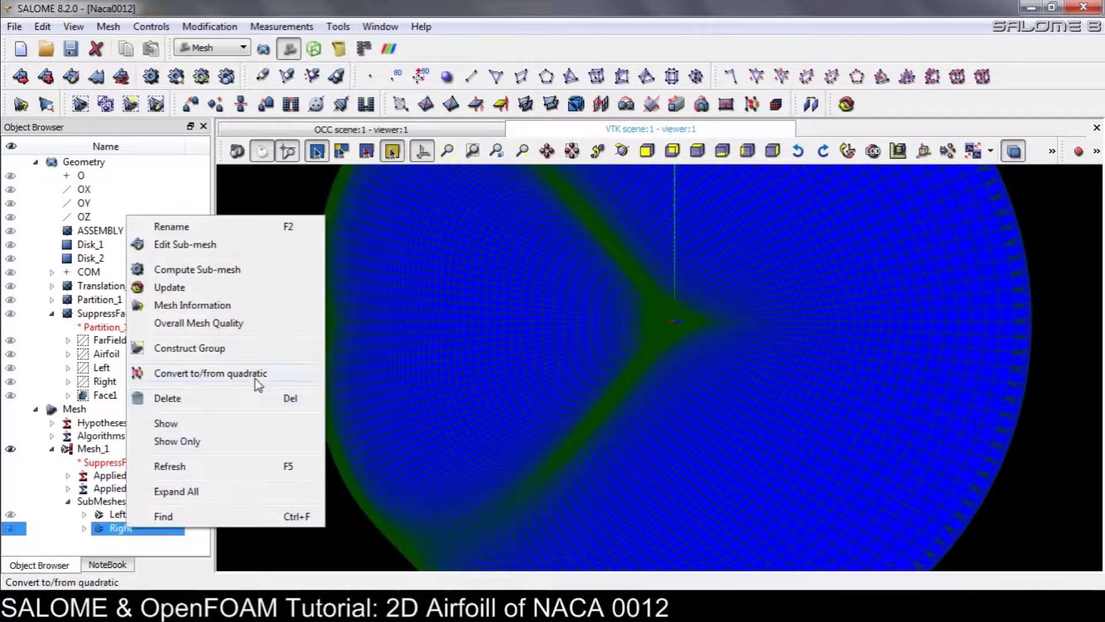
click(195, 269)
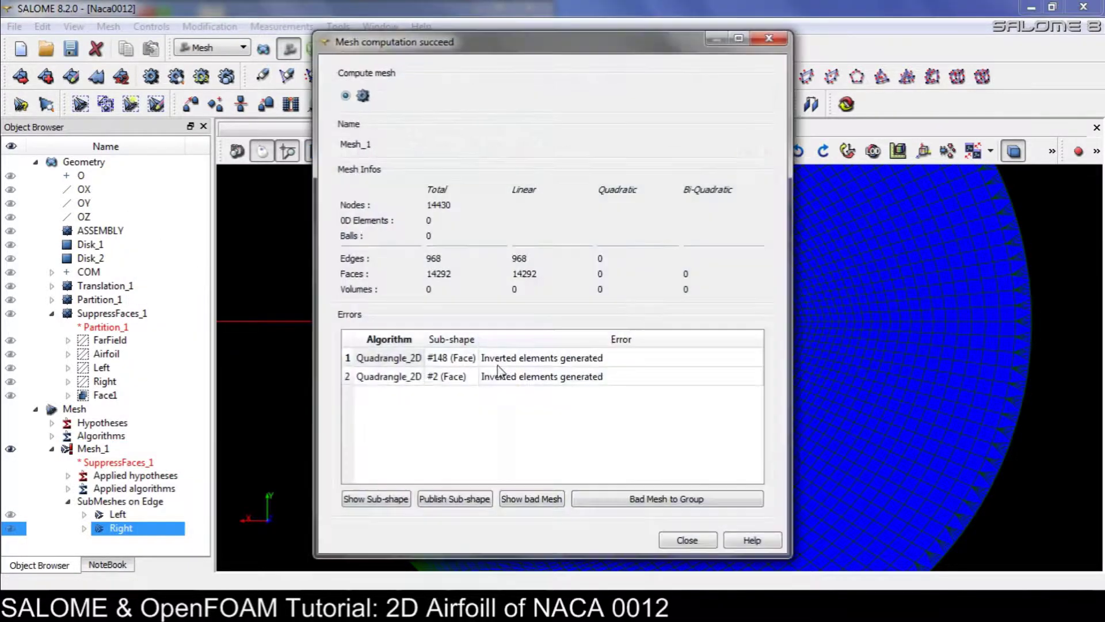
click(667, 543)
Add edge 145 to Reversed Edges in the Right sub-mesh's Number of Segments_1 hypothesis.
right_click(113, 525)
click(135, 241)
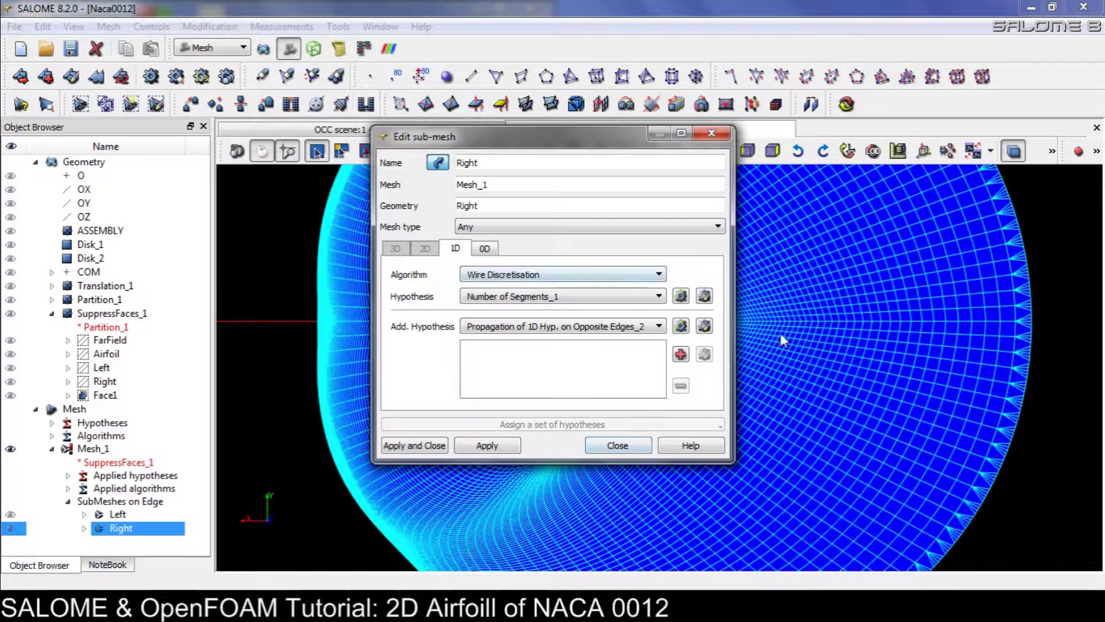
click(704, 295)
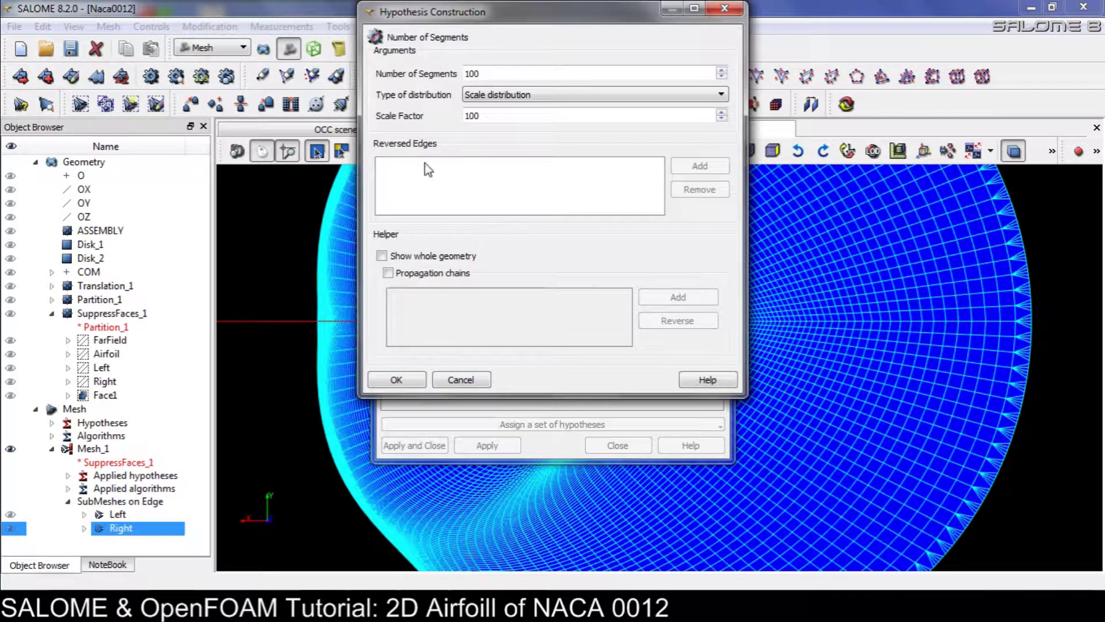
click(105, 381)
click(700, 165)
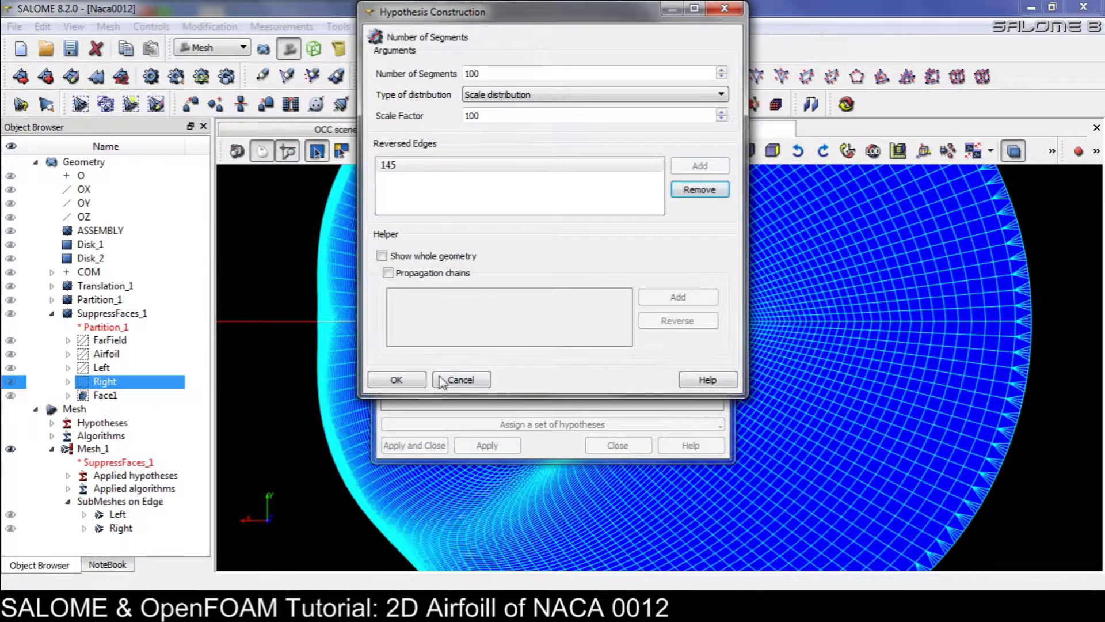
click(412, 382)
Apply the Right sub-mesh changes and clear Mesh_1's existing mesh data.
click(413, 444)
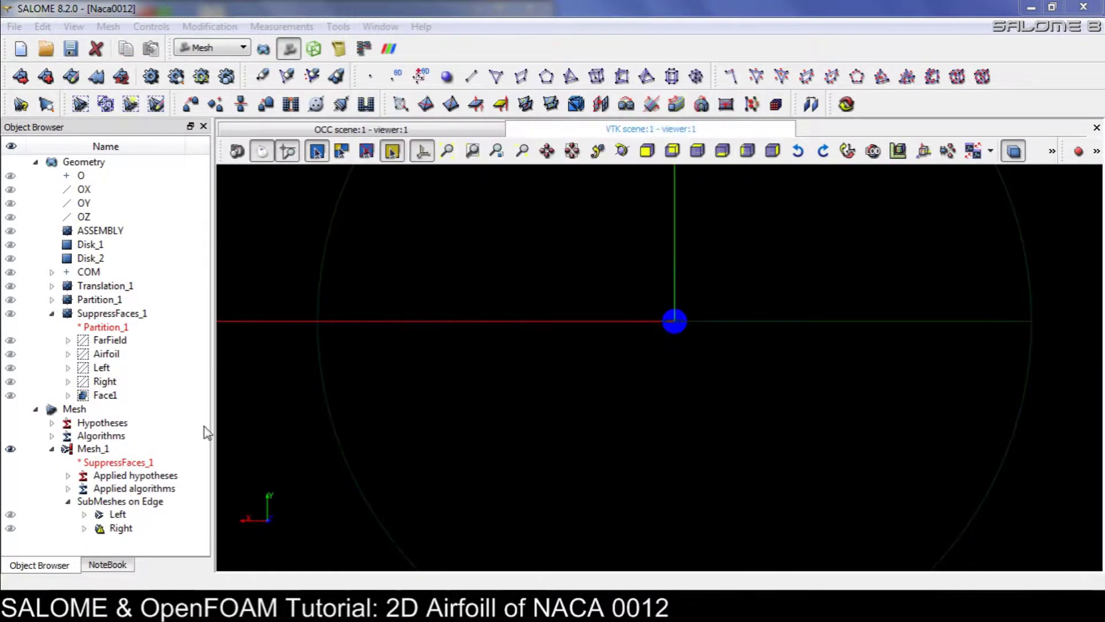
click(97, 450)
right_click(97, 450)
click(200, 274)
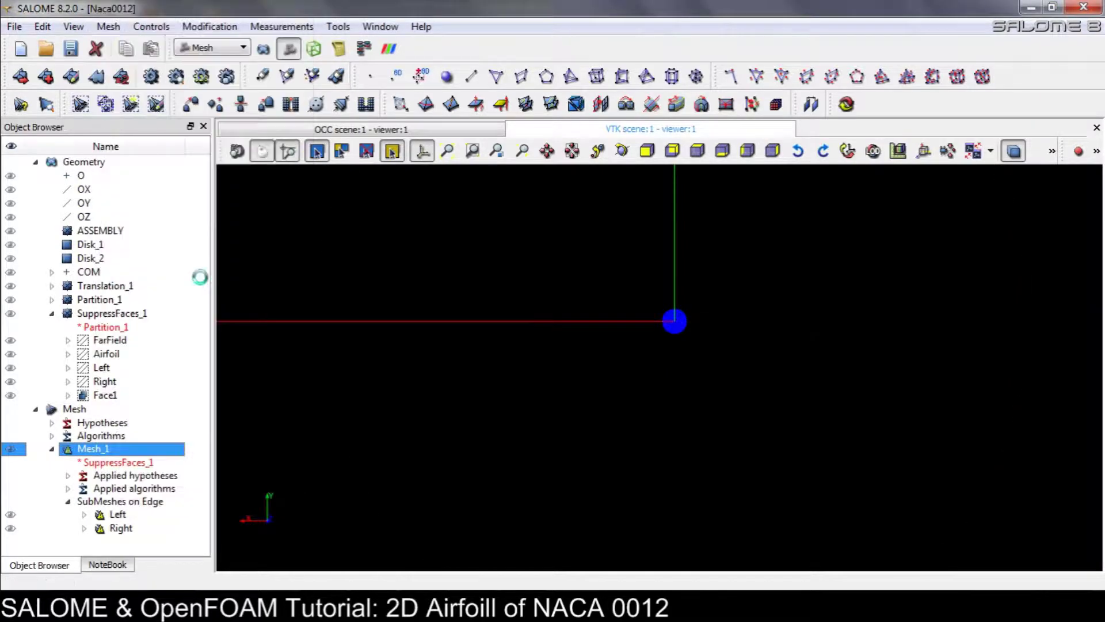
Save the study, recompute Mesh_1, and zoom to the airfoil's leading edge.
click(70, 48)
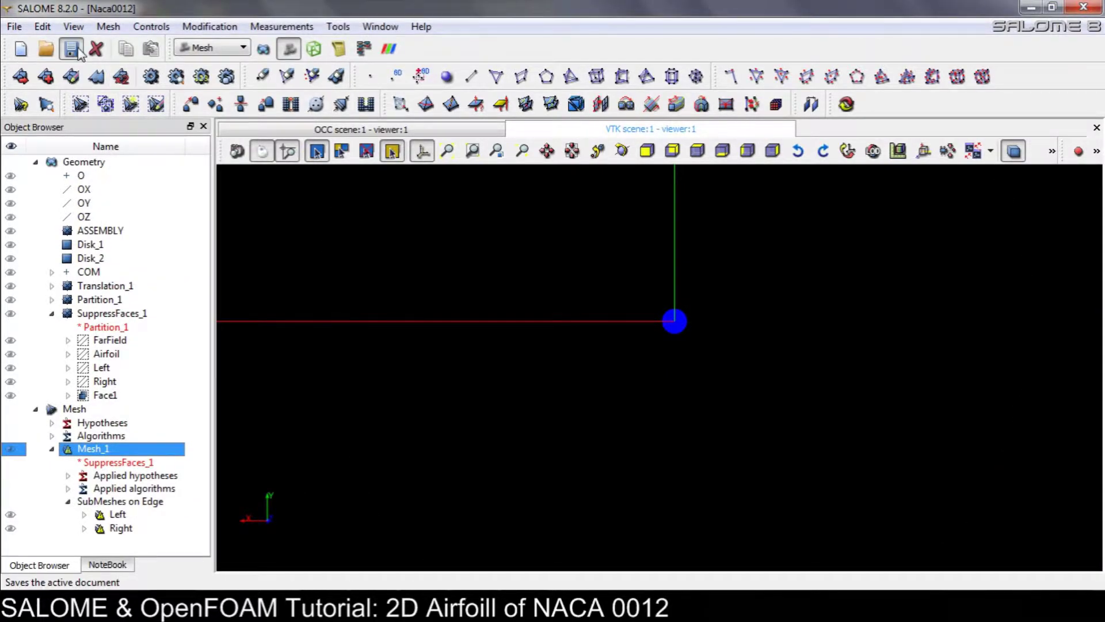
click(151, 76)
click(688, 518)
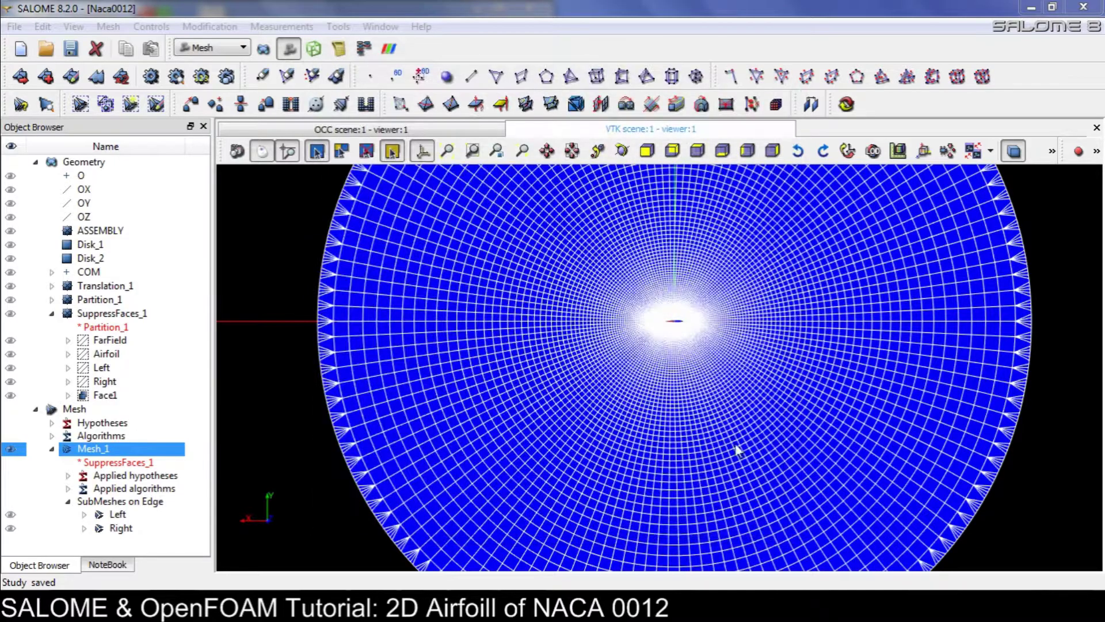
scroll(674, 337, up, 5)
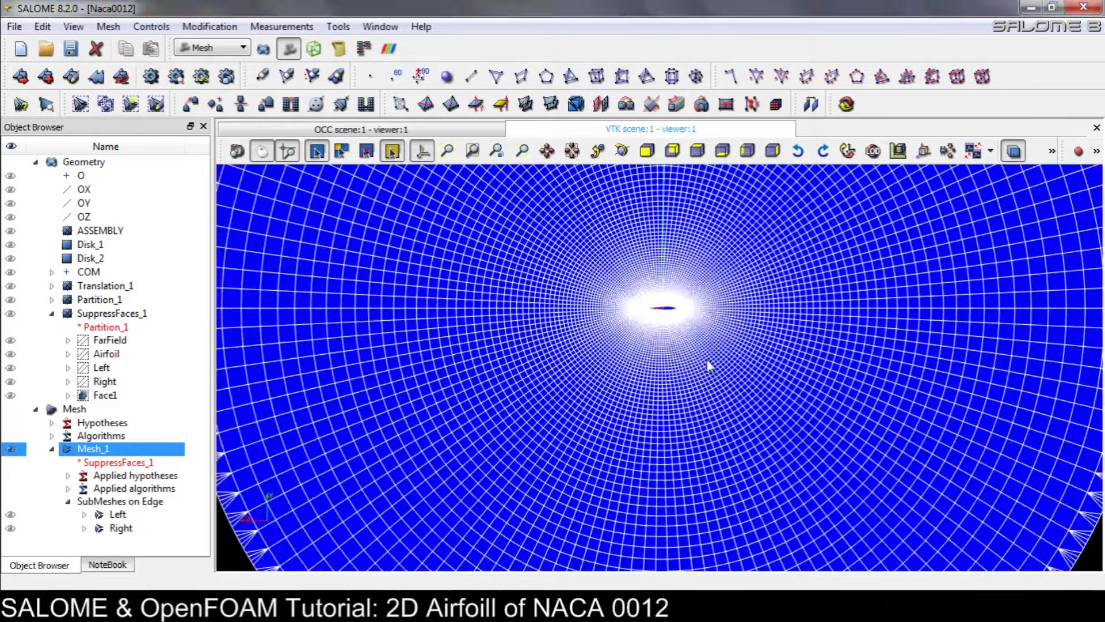
scroll(628, 235, up, 8)
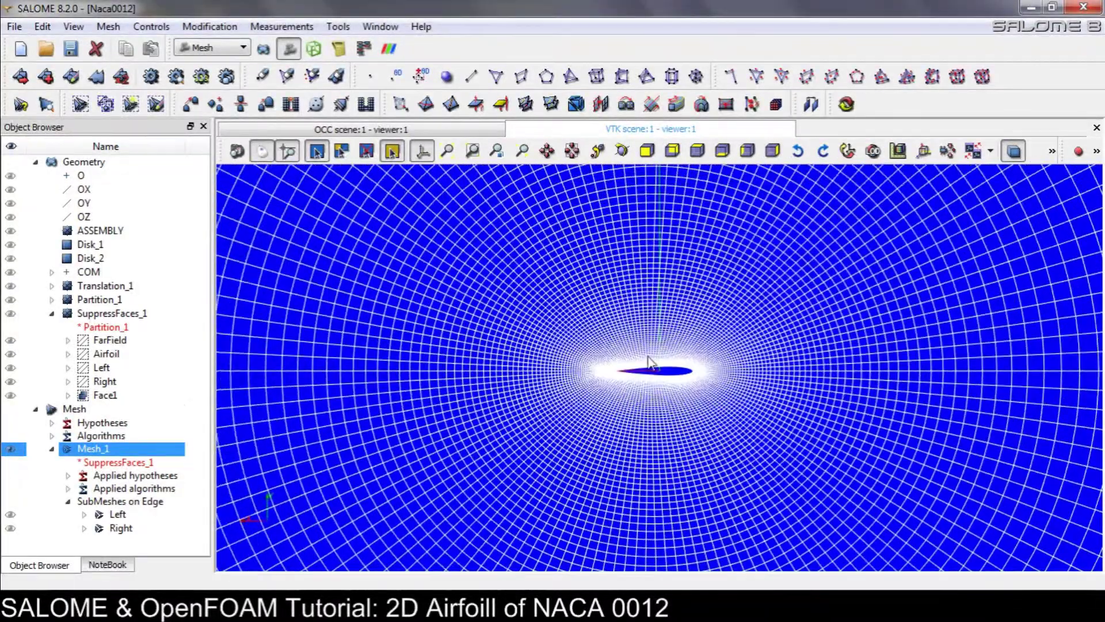
scroll(557, 360, up, 10)
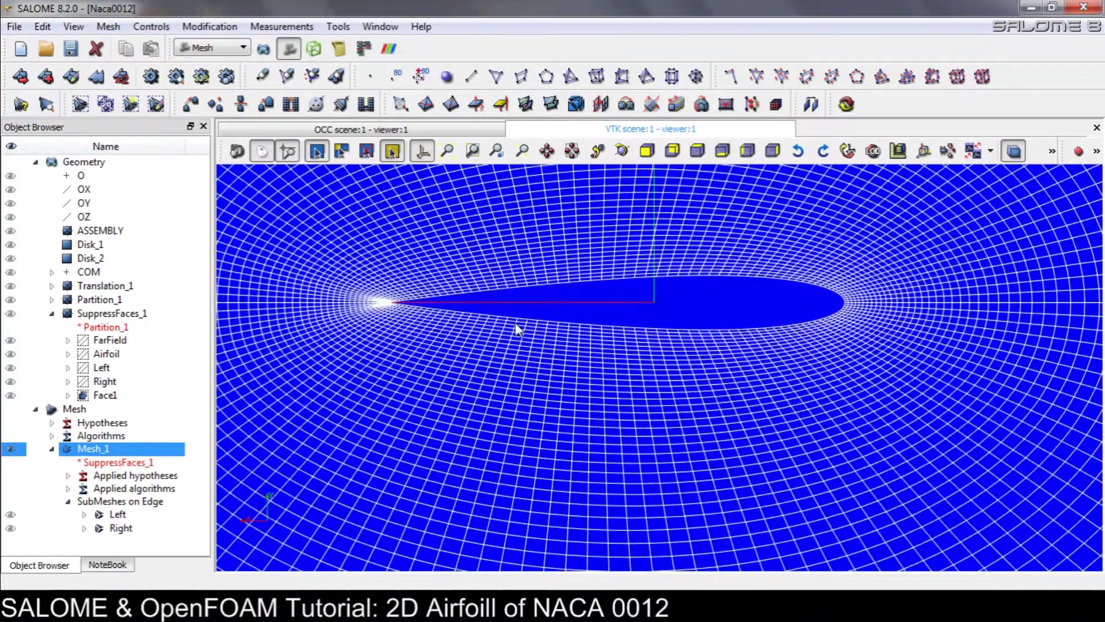
scroll(623, 371, up, 8)
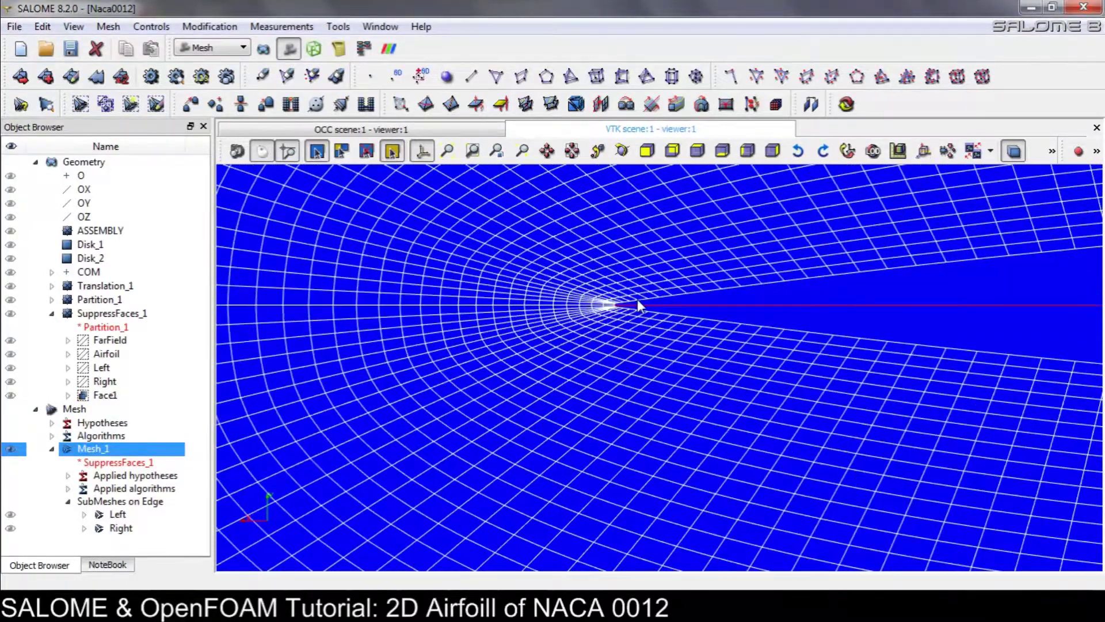
scroll(622, 319, up, 3)
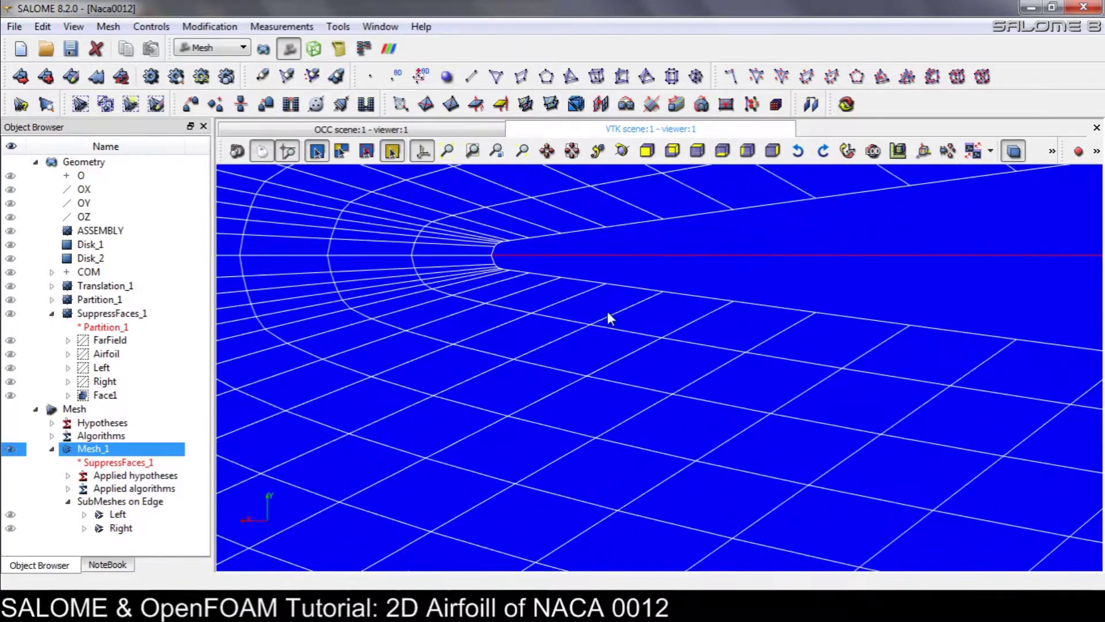
drag(557, 280, 599, 326)
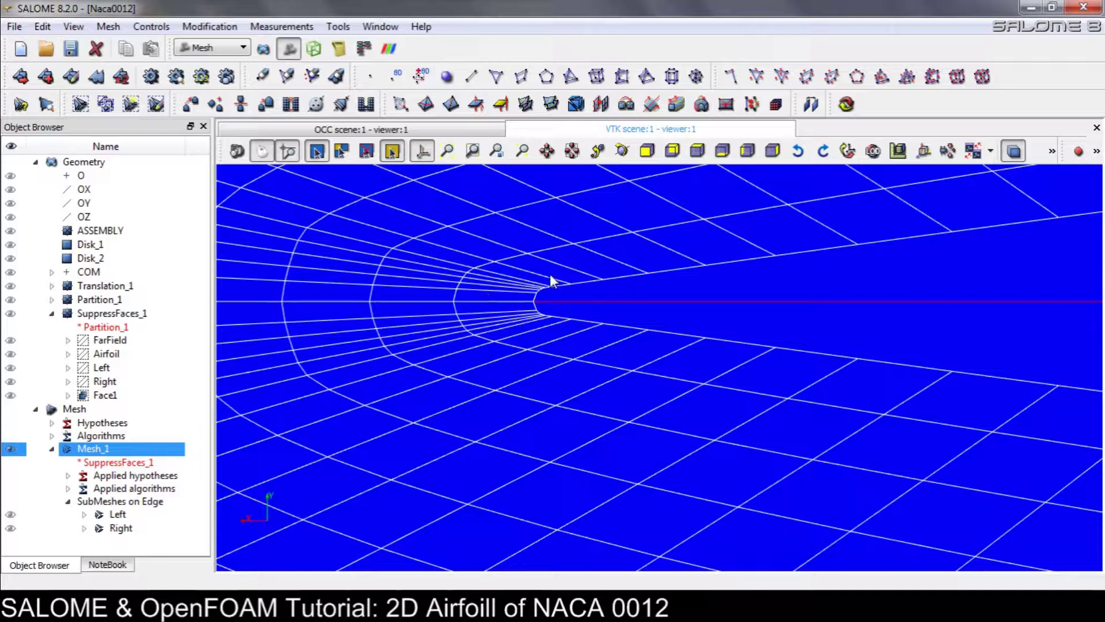
click(70, 48)
key(alt+Tab)
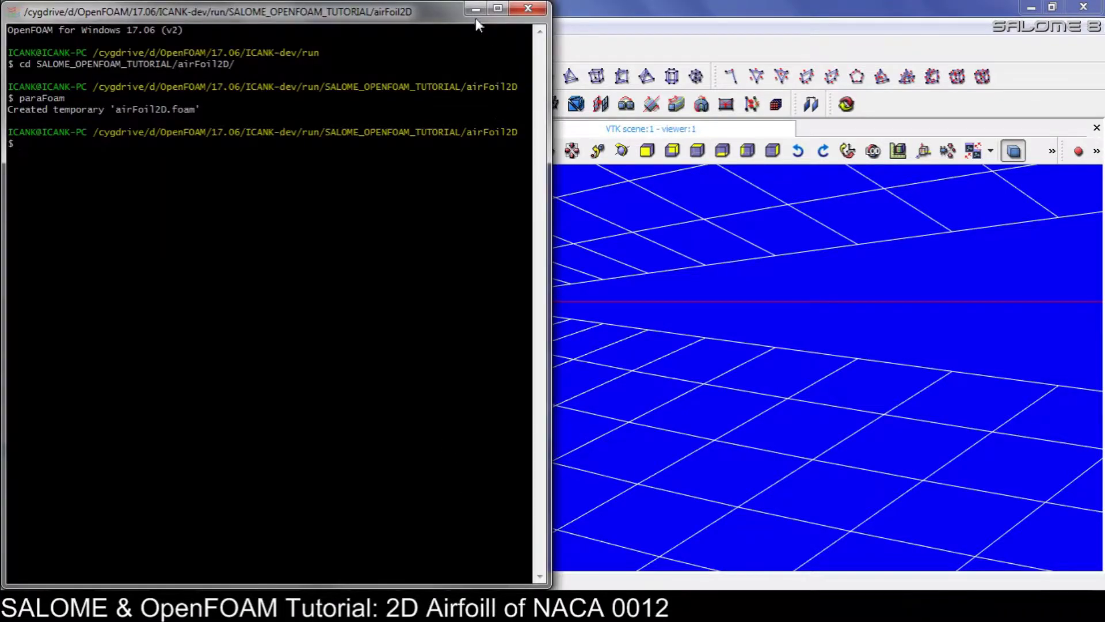
click(476, 11)
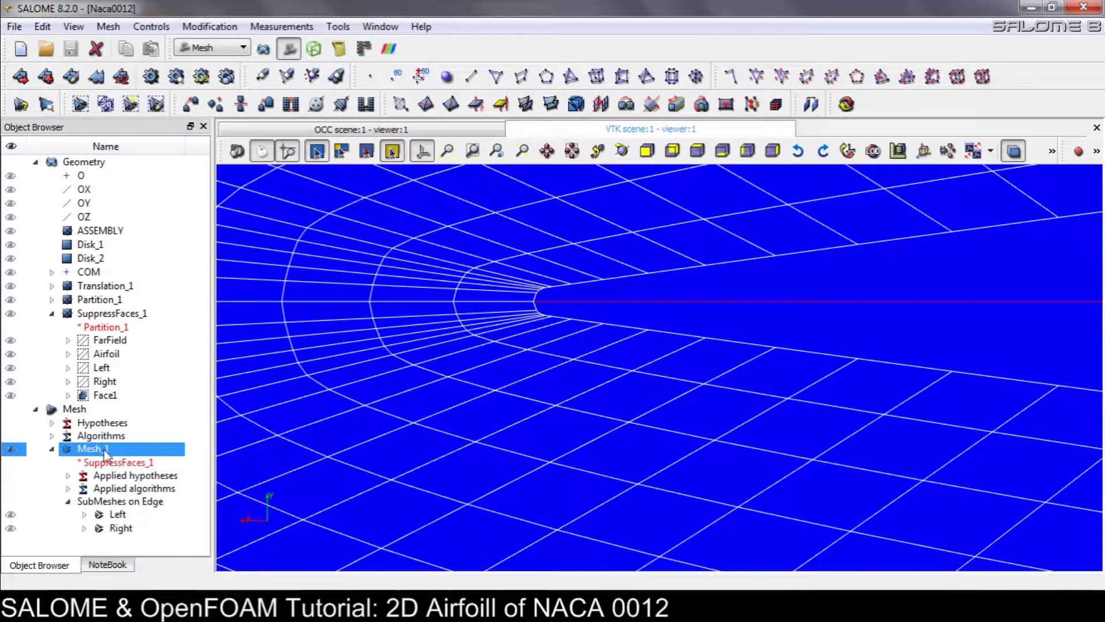
click(213, 29)
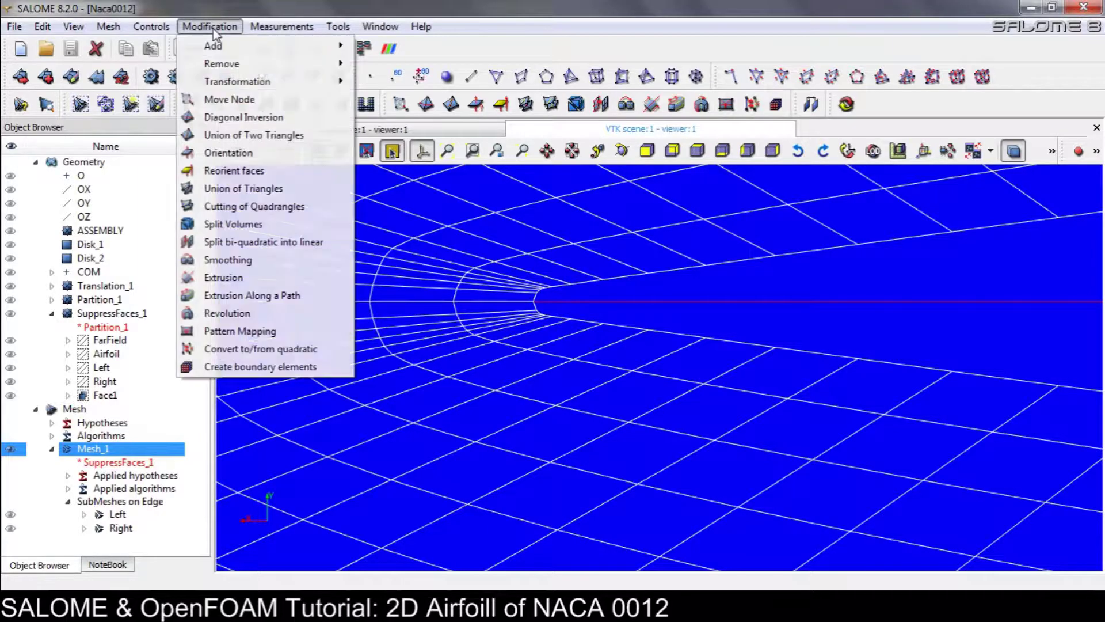
click(224, 278)
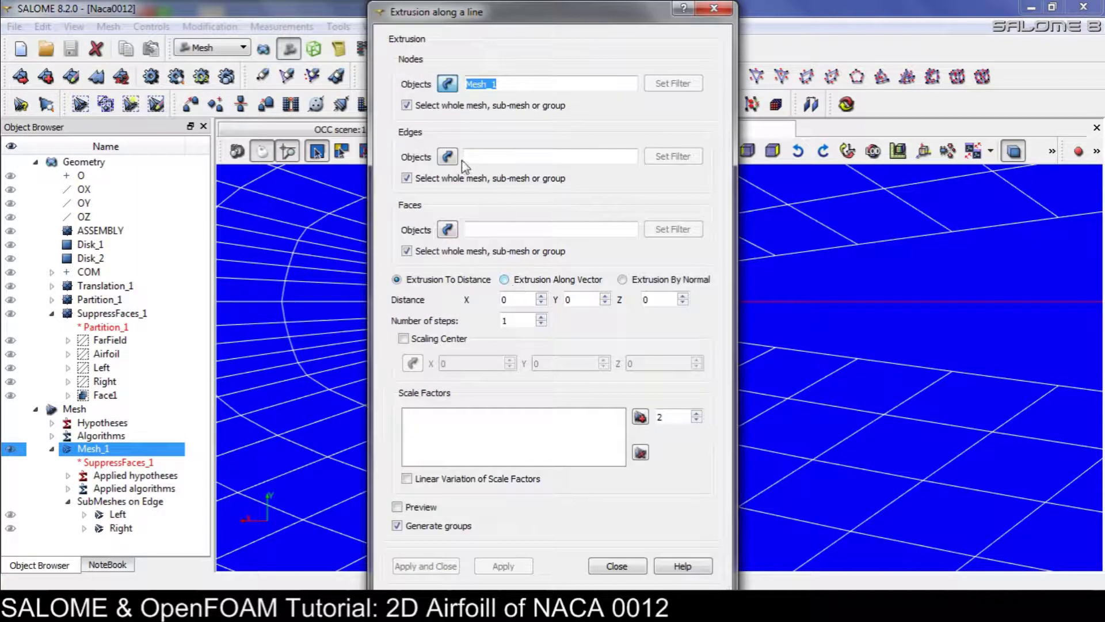
click(448, 230)
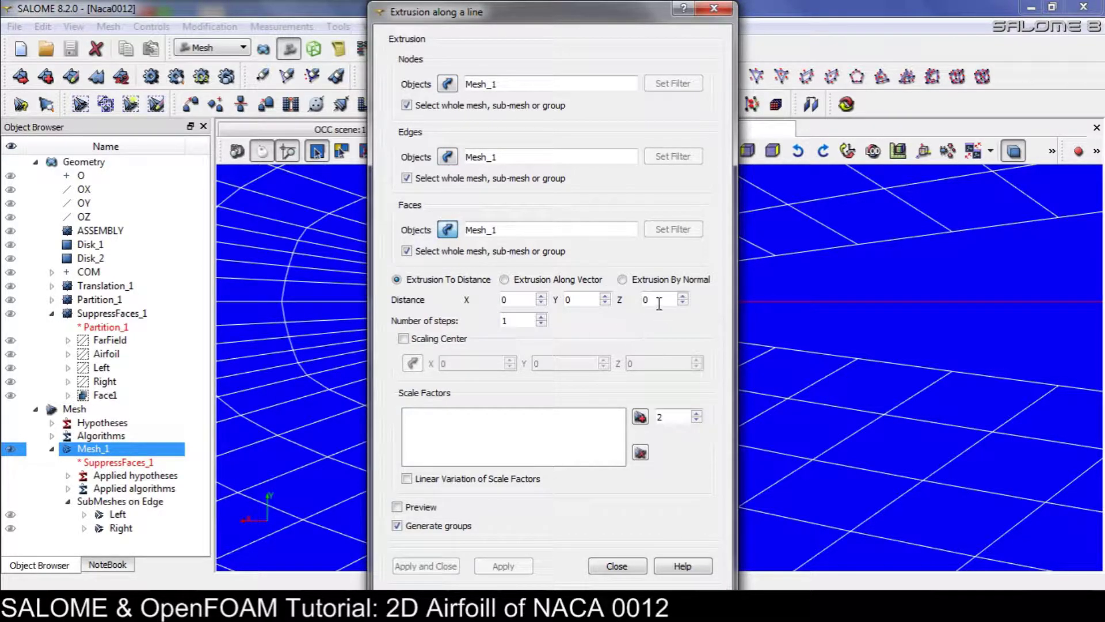
ctrl+right_drag(296, 485, 259, 507)
click(605, 577)
click(616, 566)
ctrl+right_drag(518, 518, 431, 547)
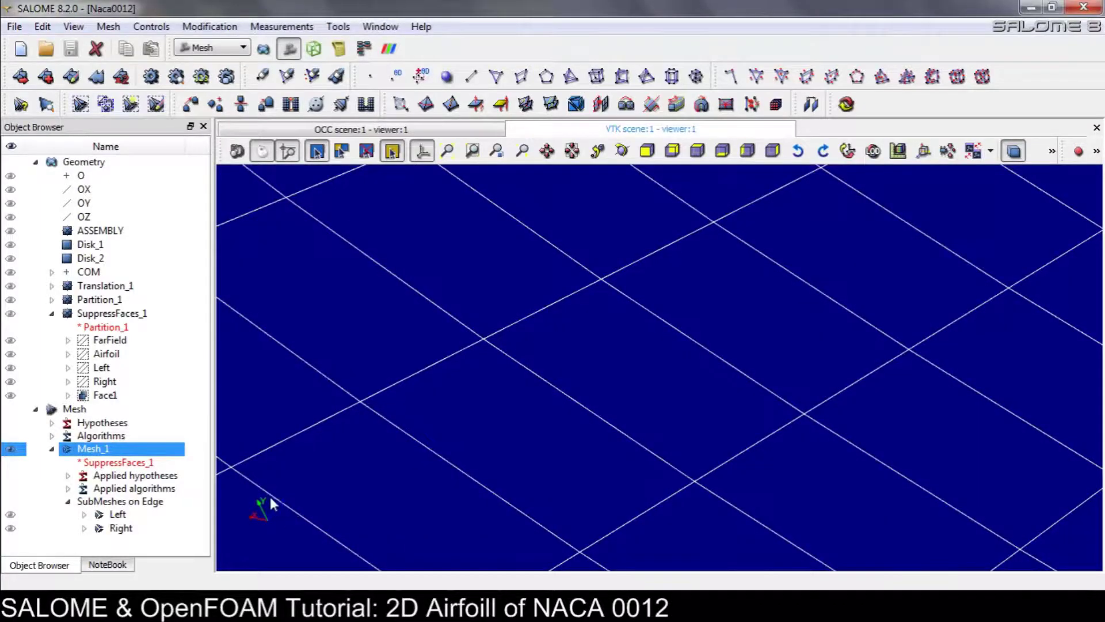
scroll(276, 496, down, 10)
scroll(456, 491, down, 10)
scroll(458, 492, down, 10)
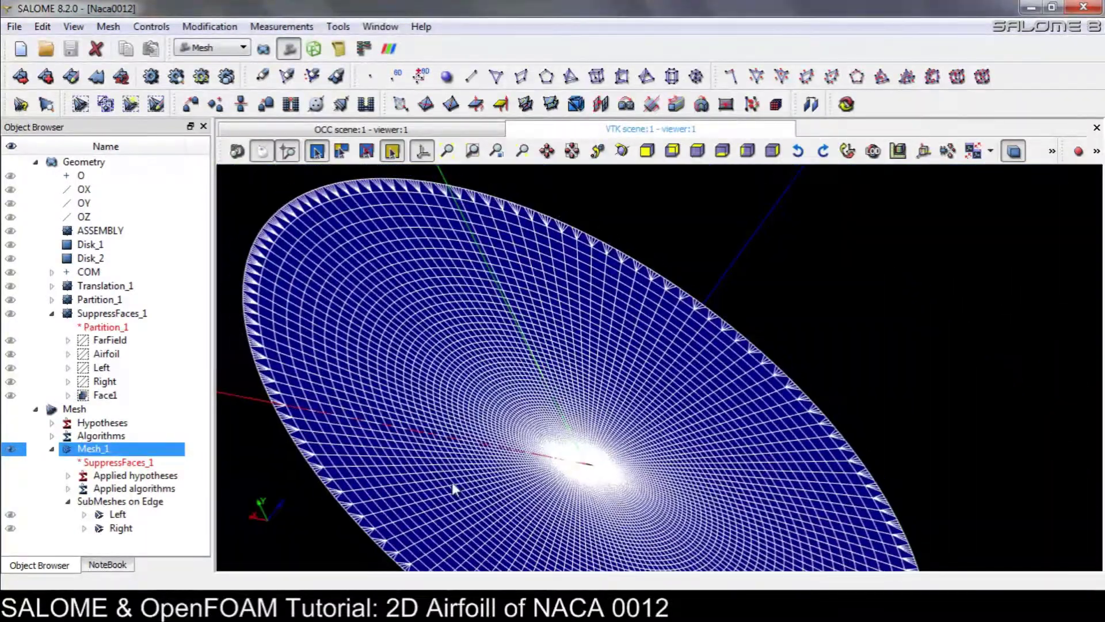
ctrl+right_drag(433, 519, 586, 514)
scroll(553, 492, up, 5)
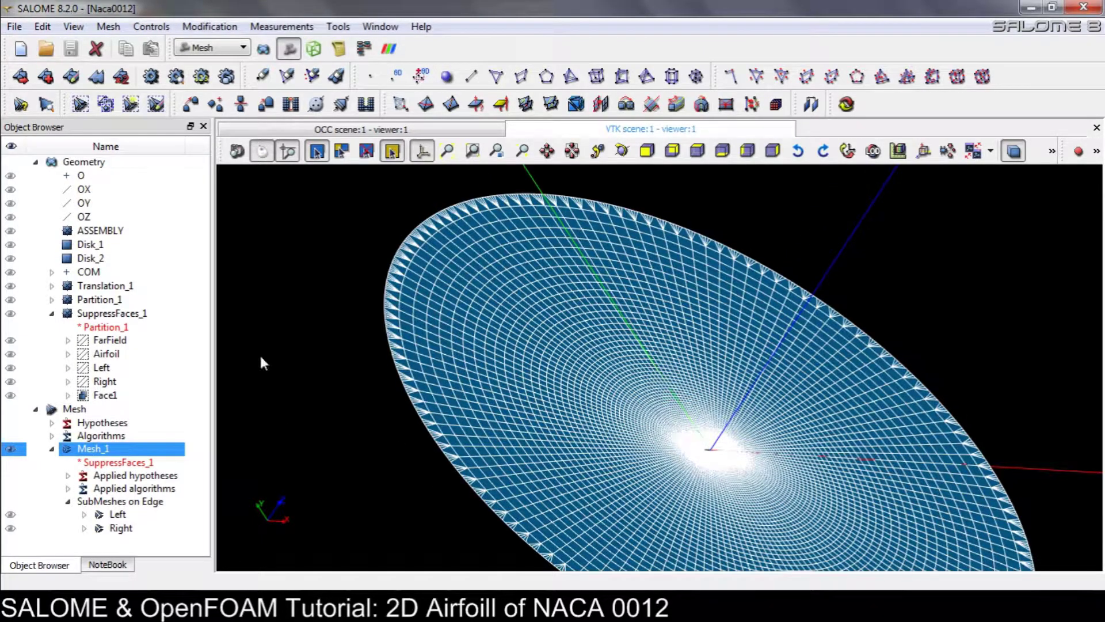
click(209, 27)
key(Escape)
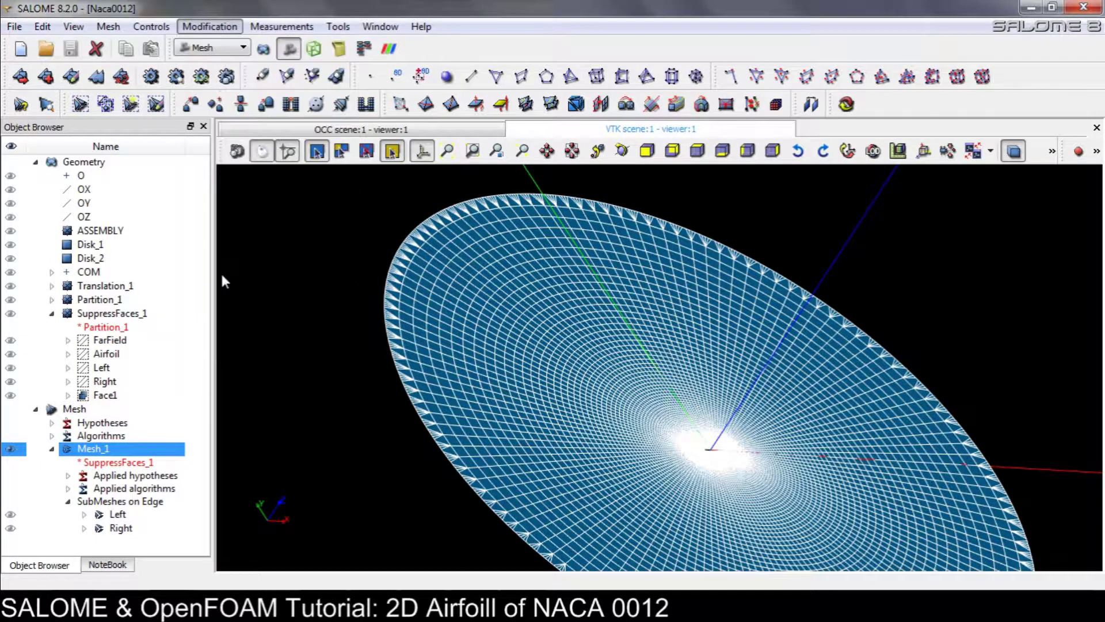
Extrude Mesh_1's edges and faces 0.1 along Z in one step, then orbit to inspect the slab.
click(448, 156)
click(448, 230)
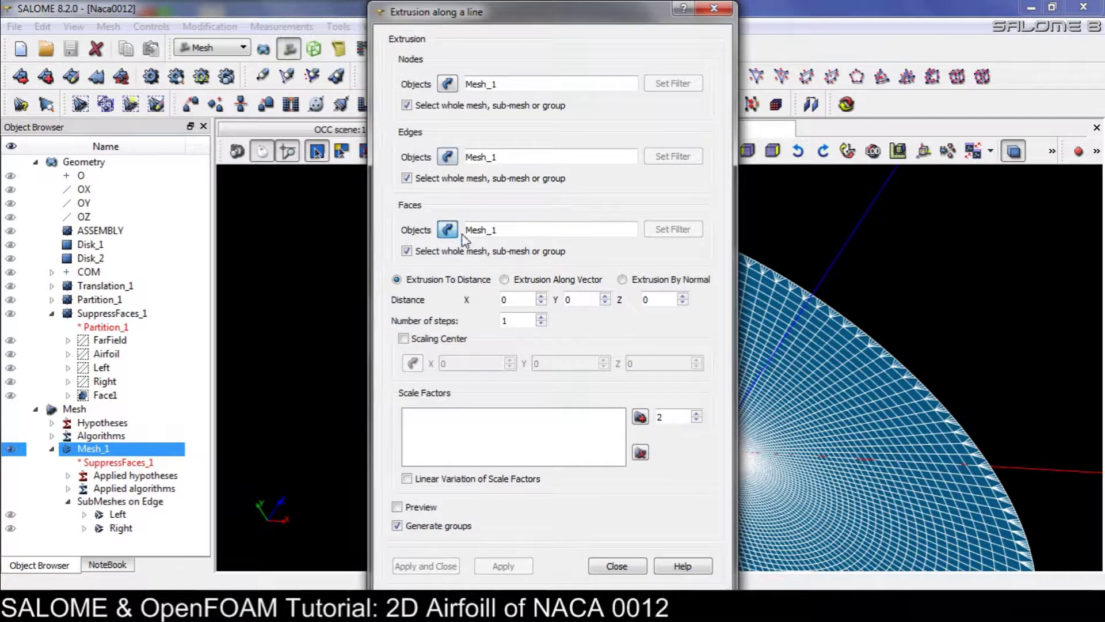
click(661, 299)
text(.1)
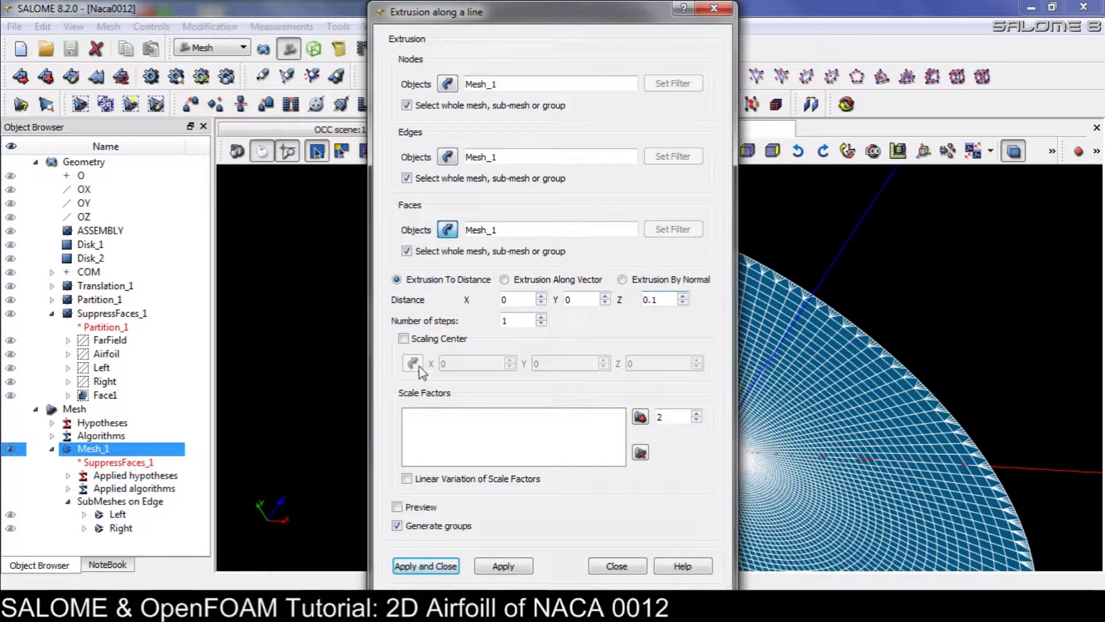
click(444, 565)
ctrl+right_drag(444, 566, 516, 425)
ctrl+drag(515, 426, 758, 394)
ctrl+right_drag(757, 393, 218, 446)
Export Mesh_1 via Export > UNV file, saving it as airfoilMesh in the airFoil2D folder.
click(95, 448)
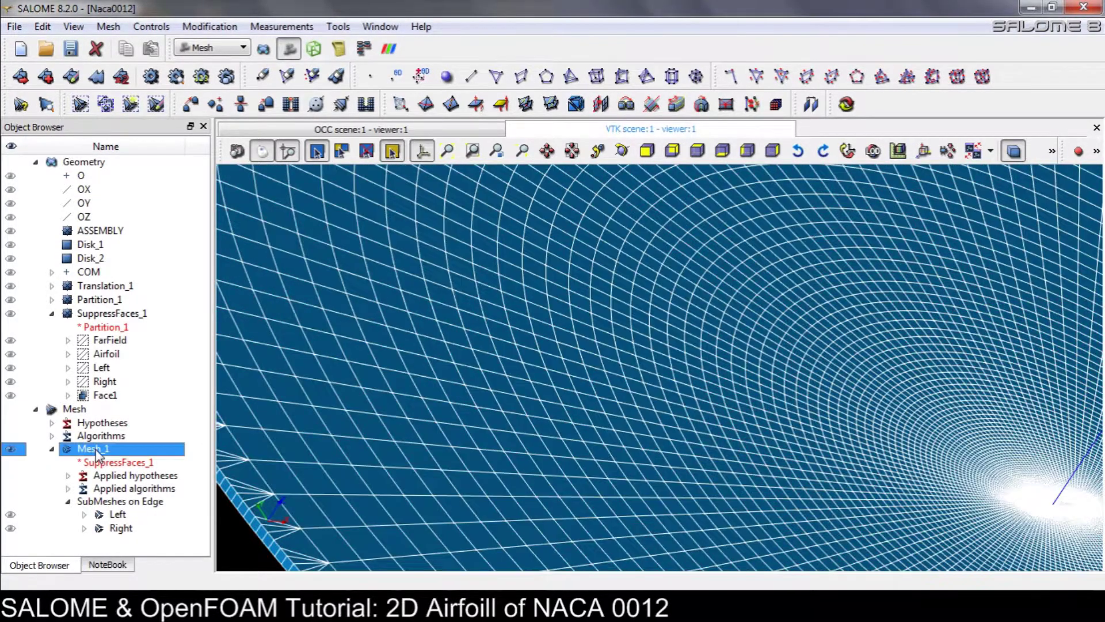
right_click(95, 448)
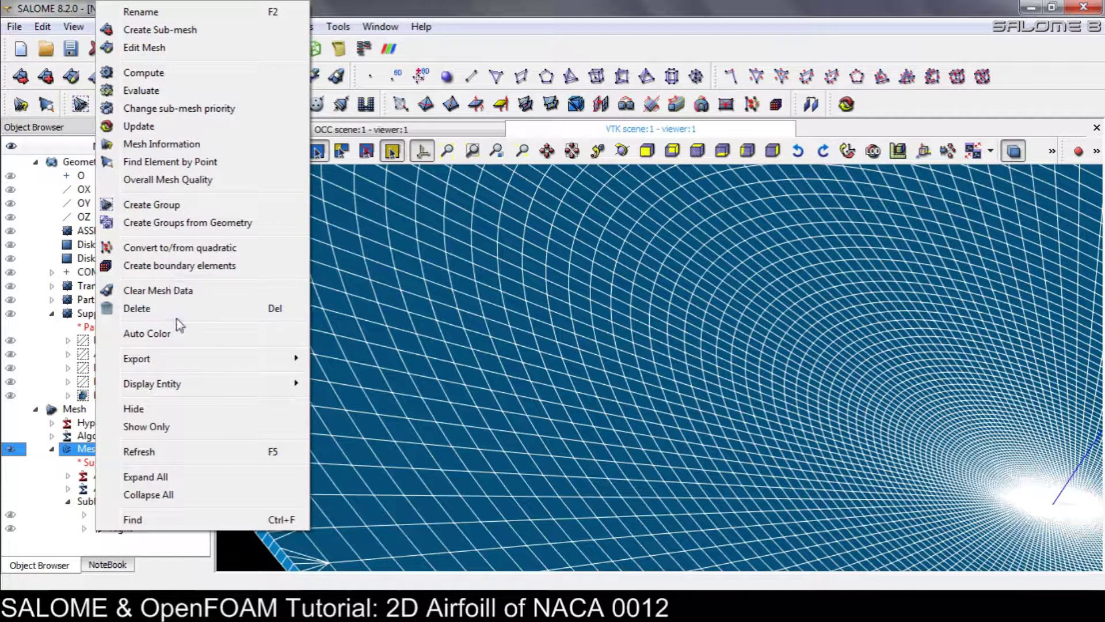
mouse_move(178, 361)
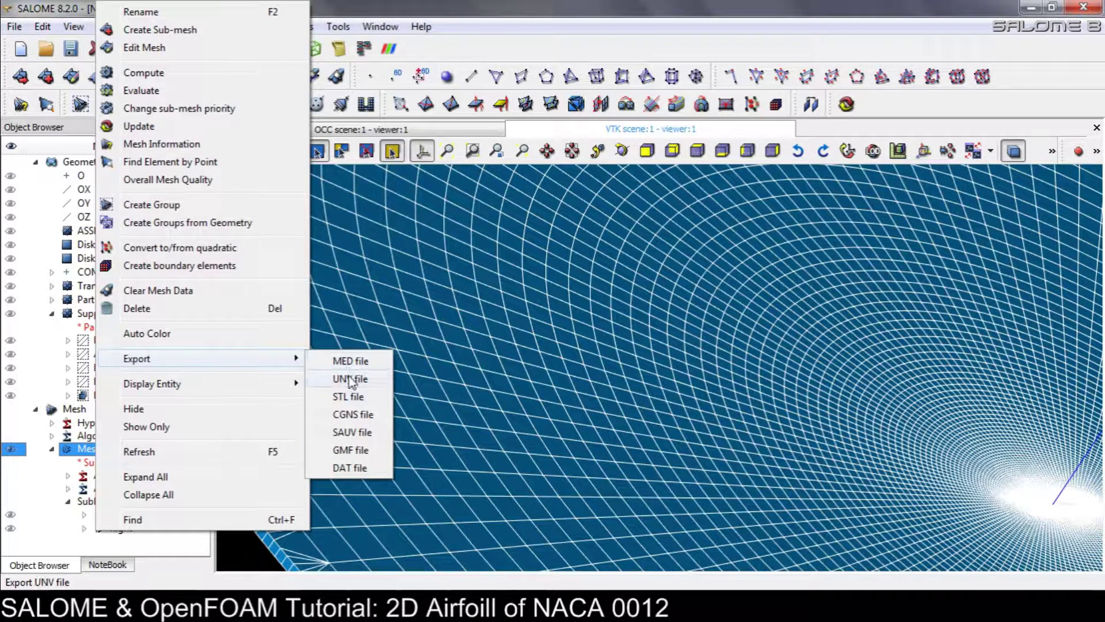
click(349, 378)
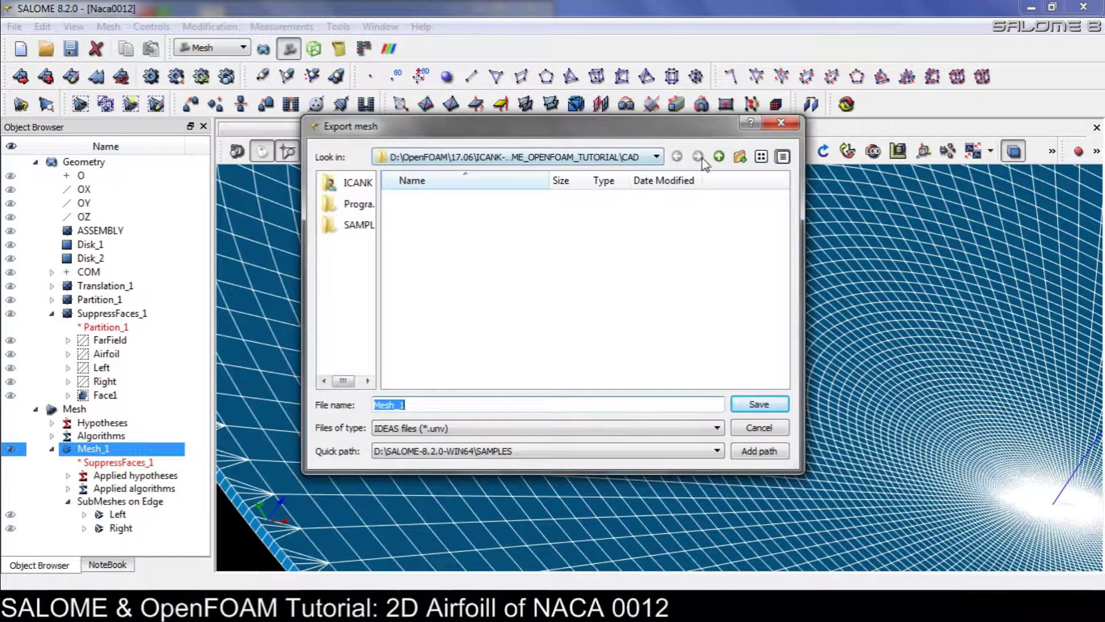
click(719, 156)
double_click(481, 199)
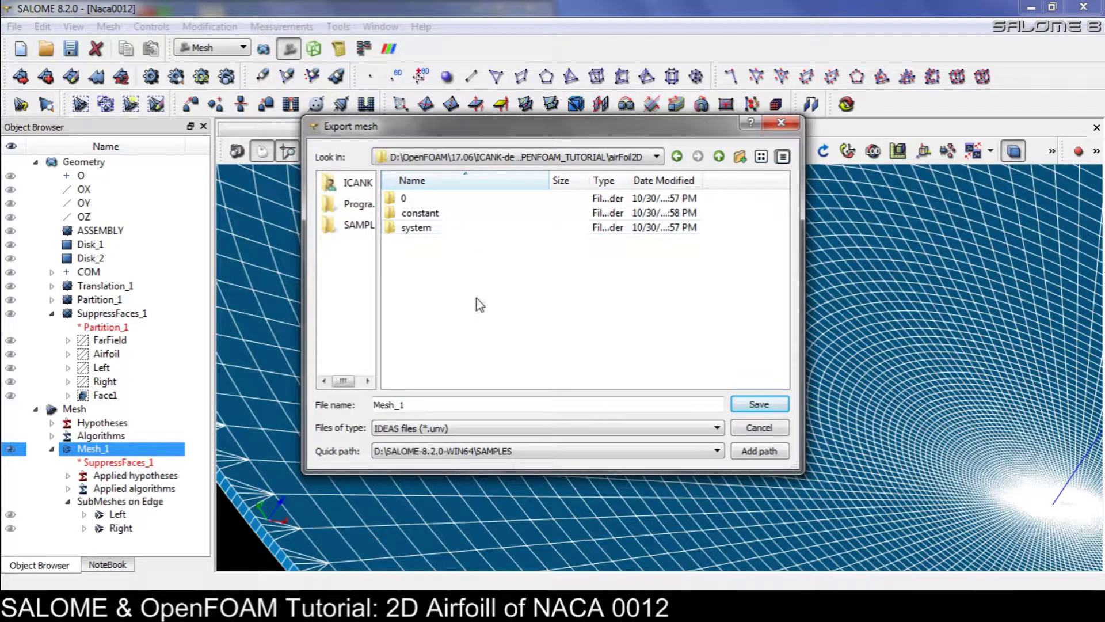
double_click(442, 405)
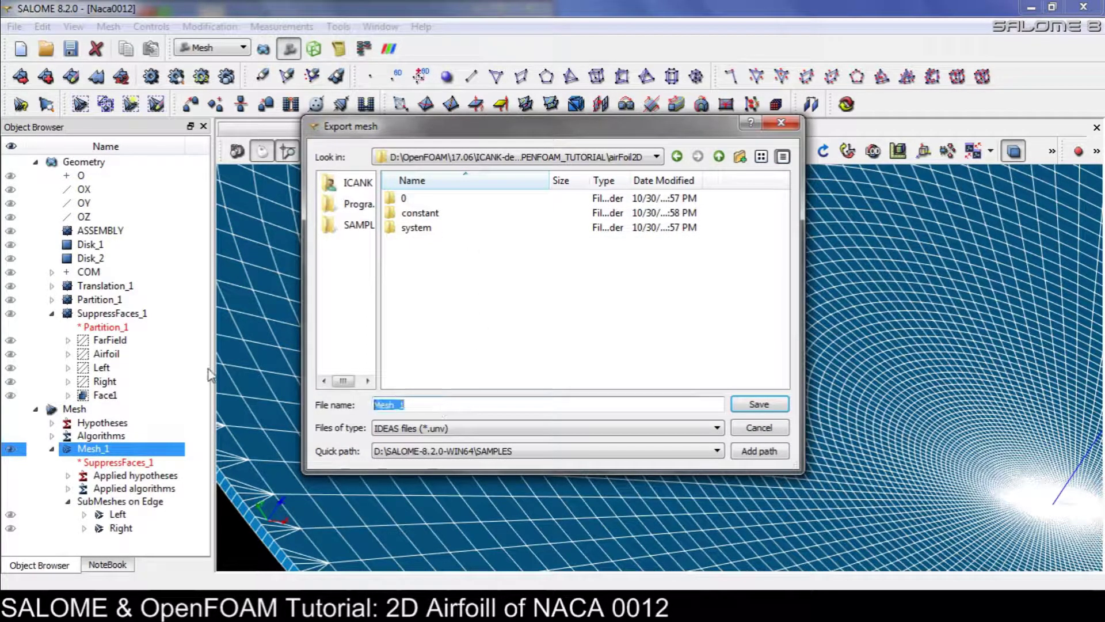
text(airfoil)
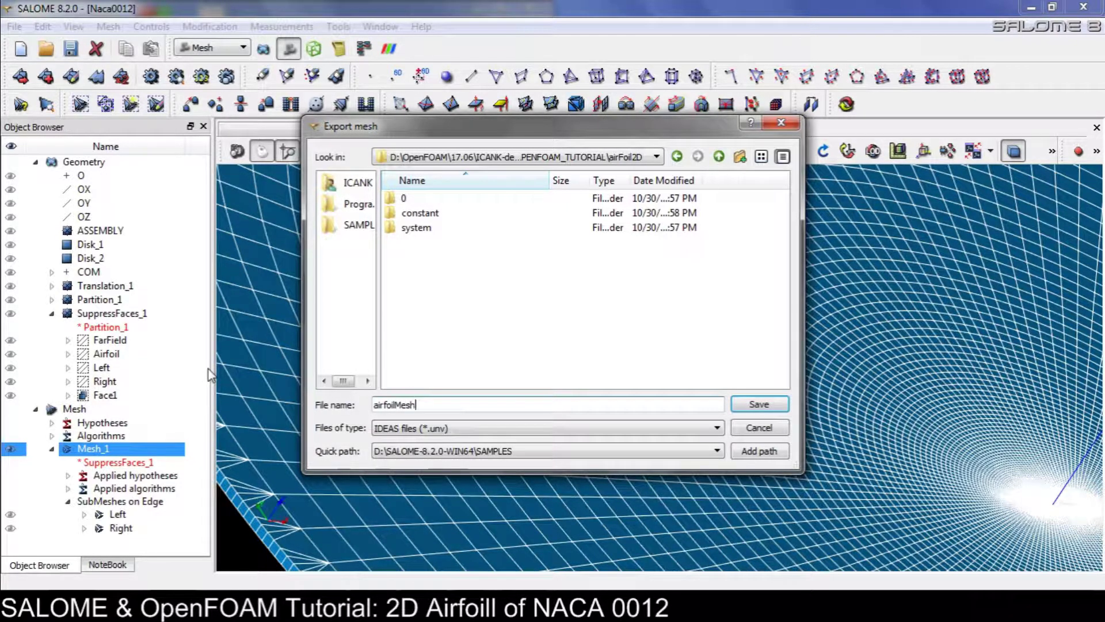
click(745, 403)
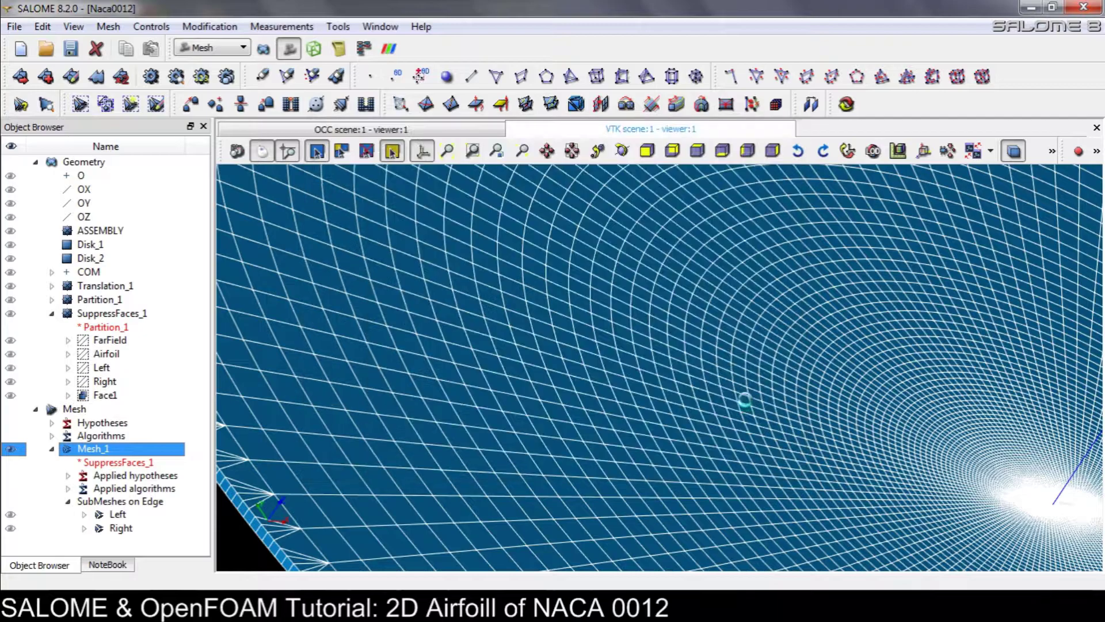
List the airFoil2D case folder files in the OpenFOAM terminal to find airfoilMesh.unv.
key(alt+Tab)
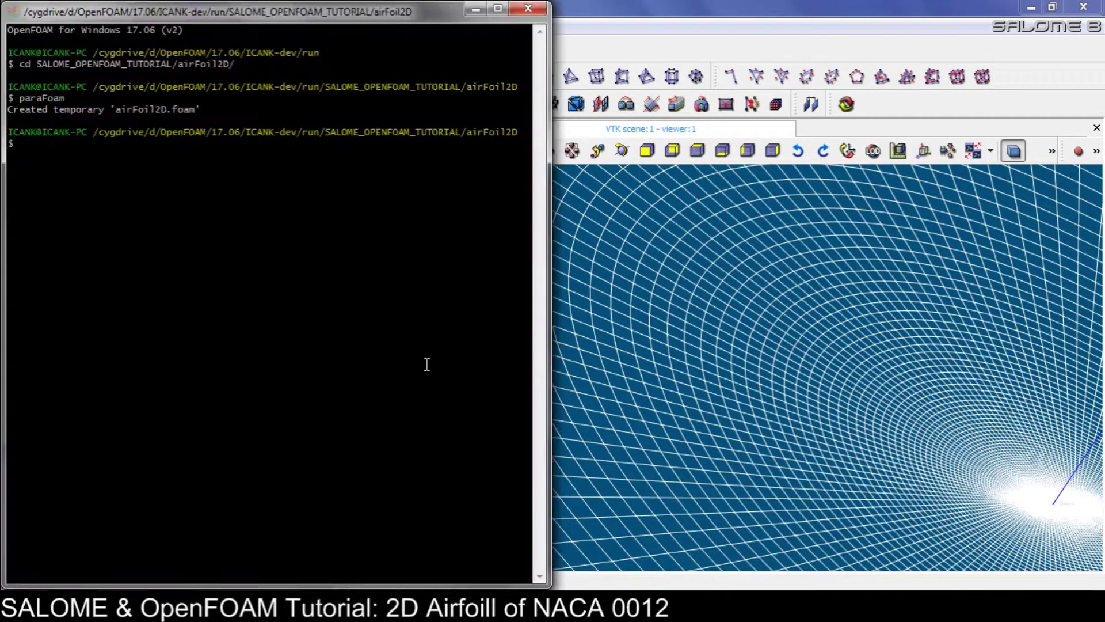
triple_click(380, 359)
click(290, 251)
text(ls)
key(Return)
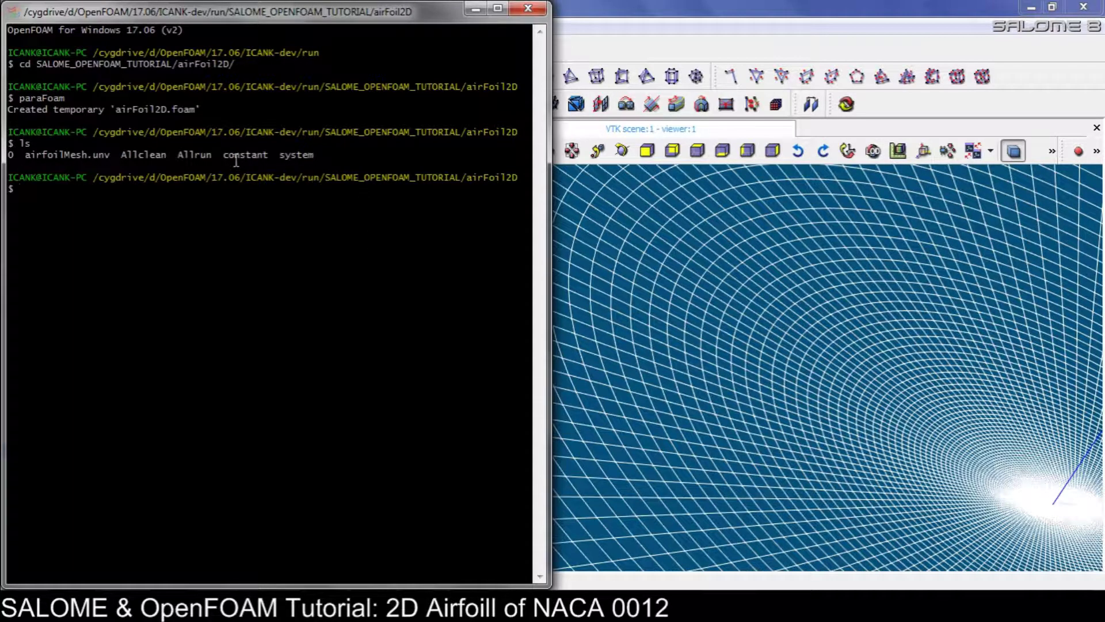
drag(113, 156, 27, 157)
click(67, 207)
Convert airfoilMesh.unv with ideasUnvToFoam.exe and run checkMesh.exe on the result.
text(idea)
key(Tab)
text(ai)
key(Tab)
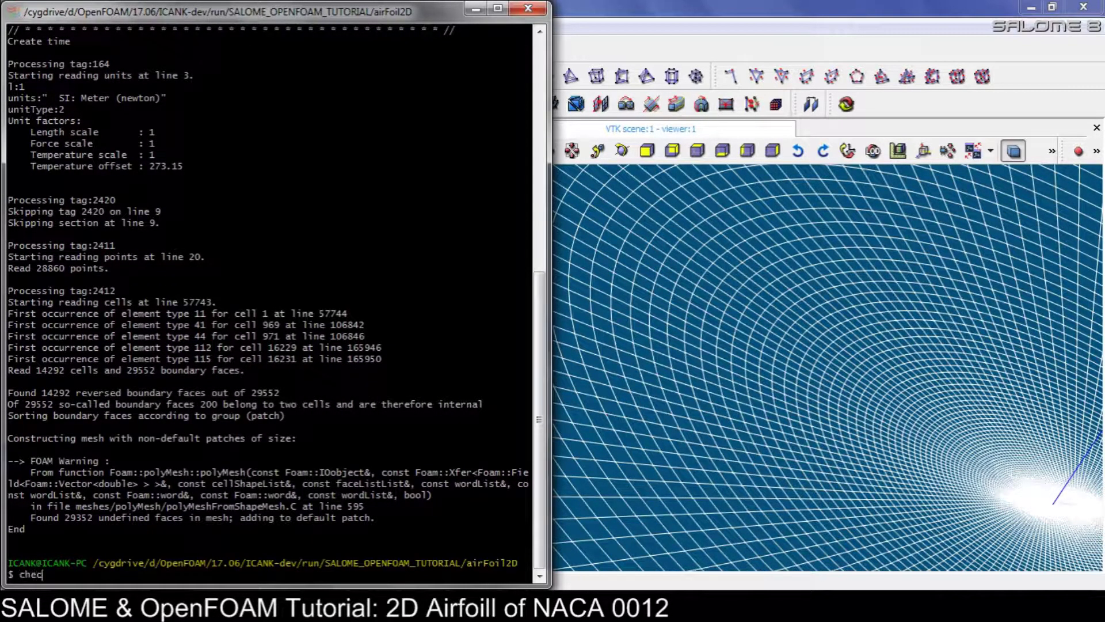
text(Mesh.exe)
key(Return)
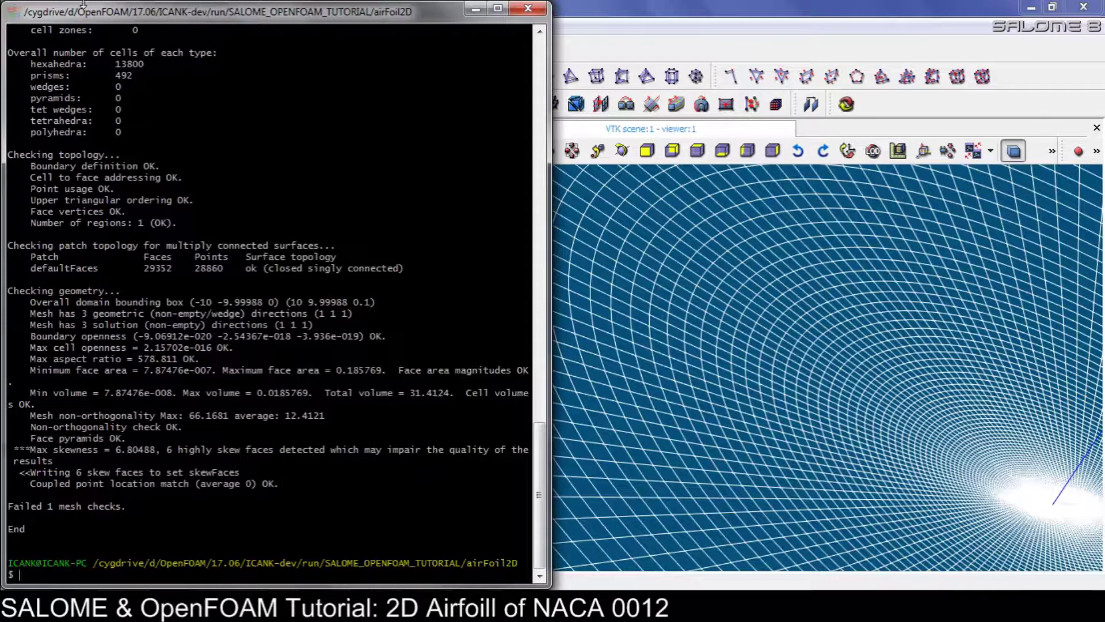
Review the max skewness and 6 highly skewed faces warning, then return to SALOME.
drag(15, 449, 156, 452)
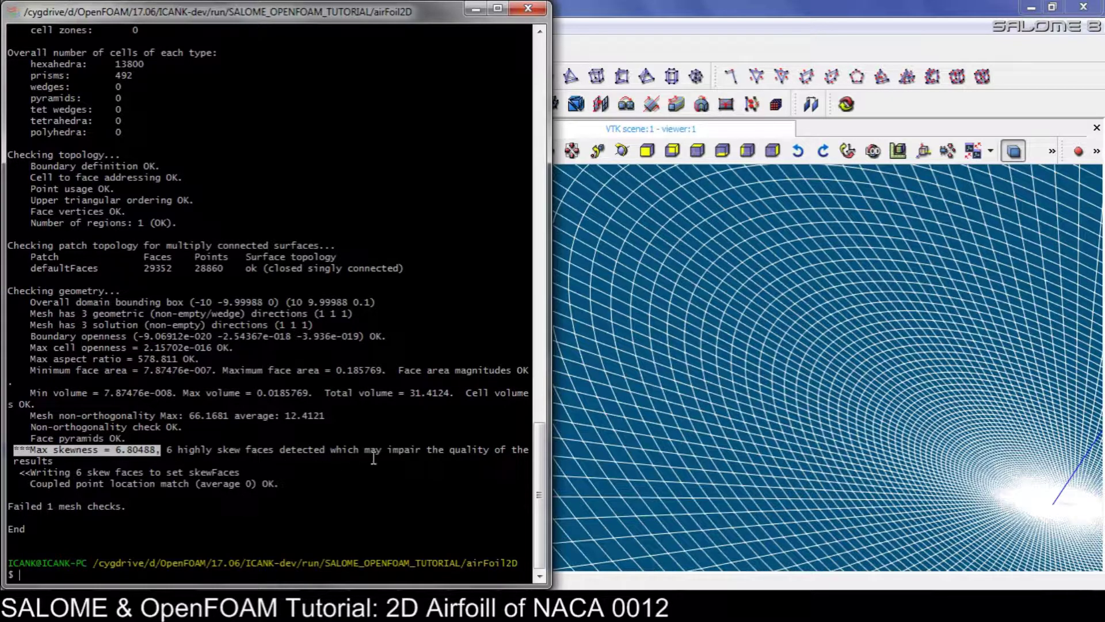
drag(180, 452, 58, 464)
click(69, 467)
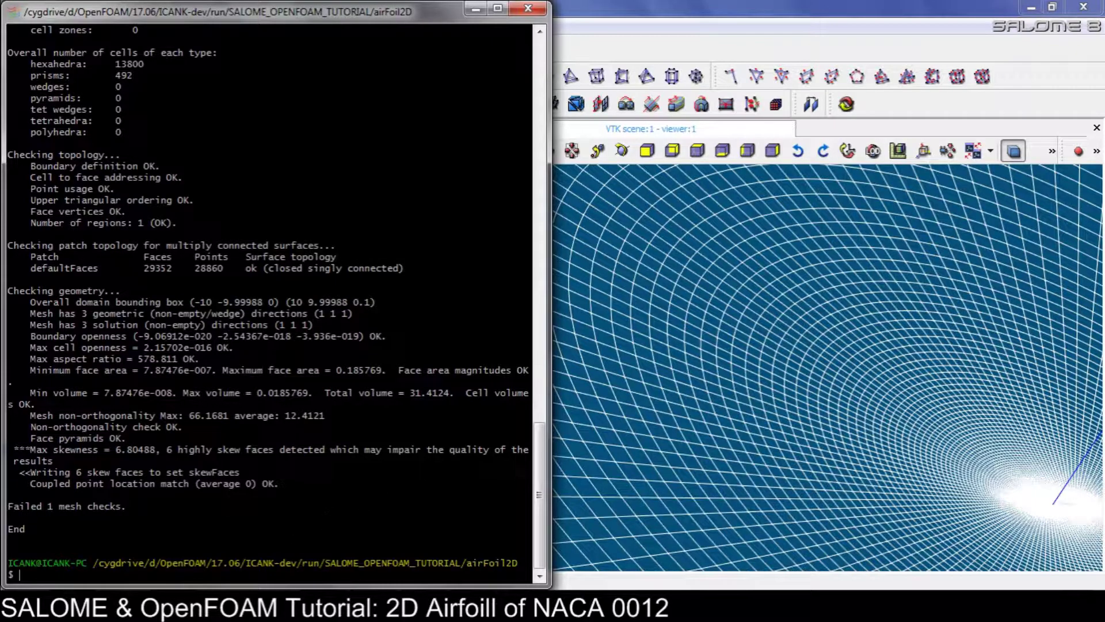
click(757, 450)
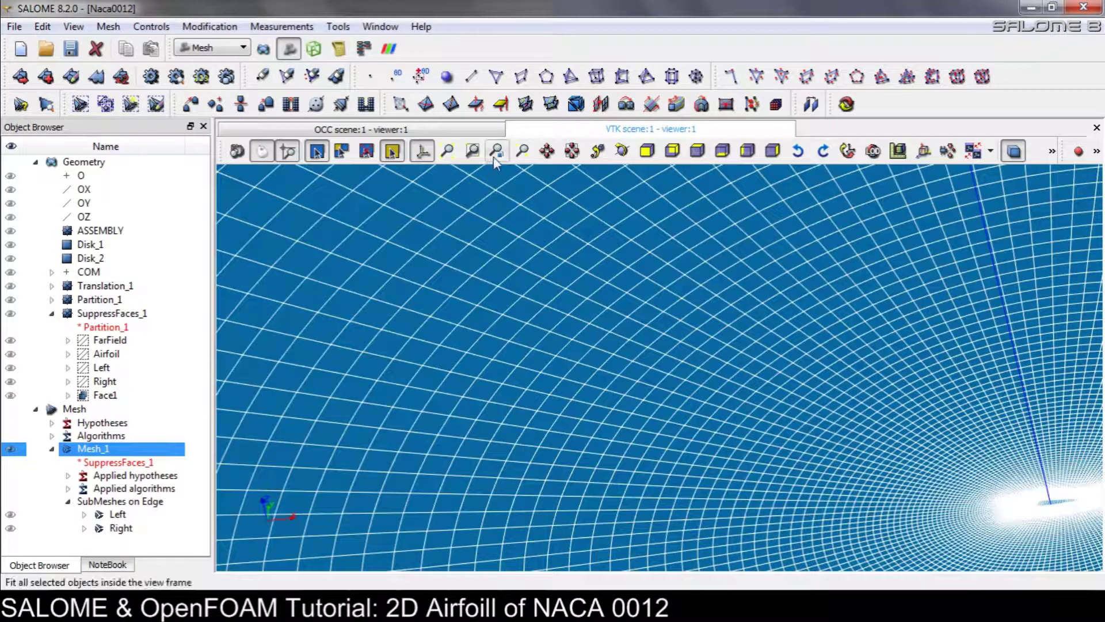
Clear Mesh_1's previously computed mesh data.
click(654, 157)
click(671, 155)
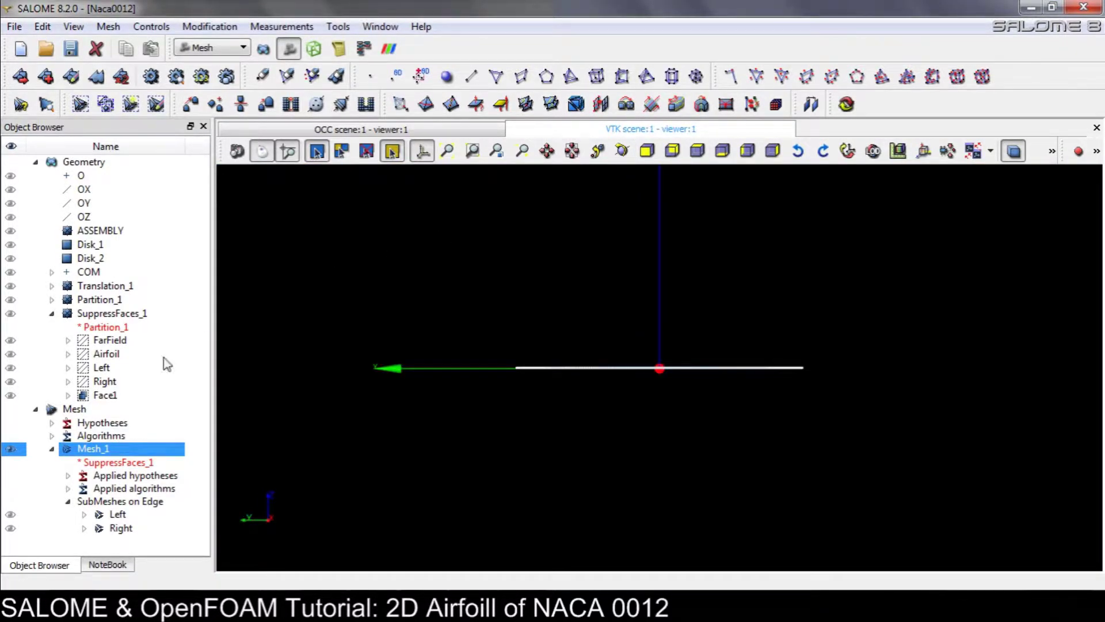
right_click(91, 447)
click(148, 291)
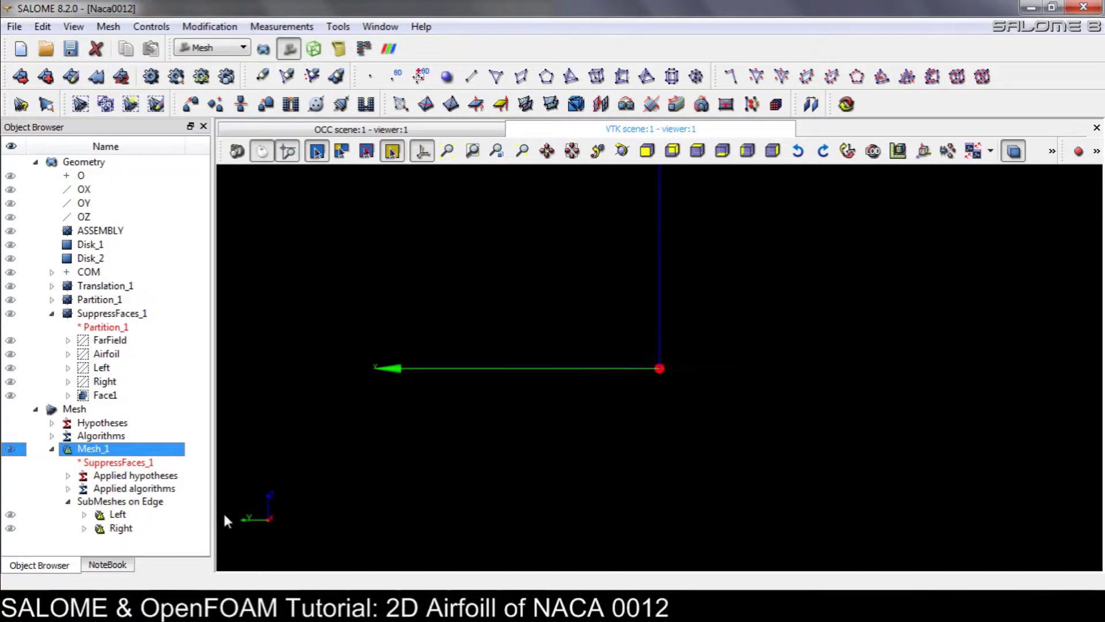
Set the Left sub-mesh hypothesis to 150 segments with scale factor 600 and apply.
right_click(118, 514)
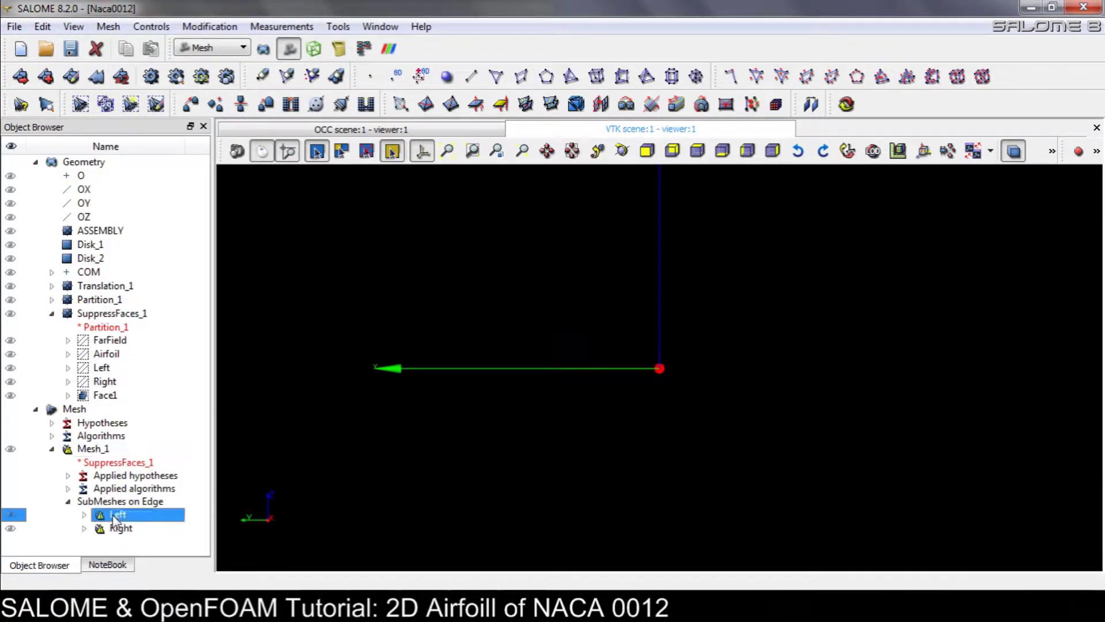
click(167, 275)
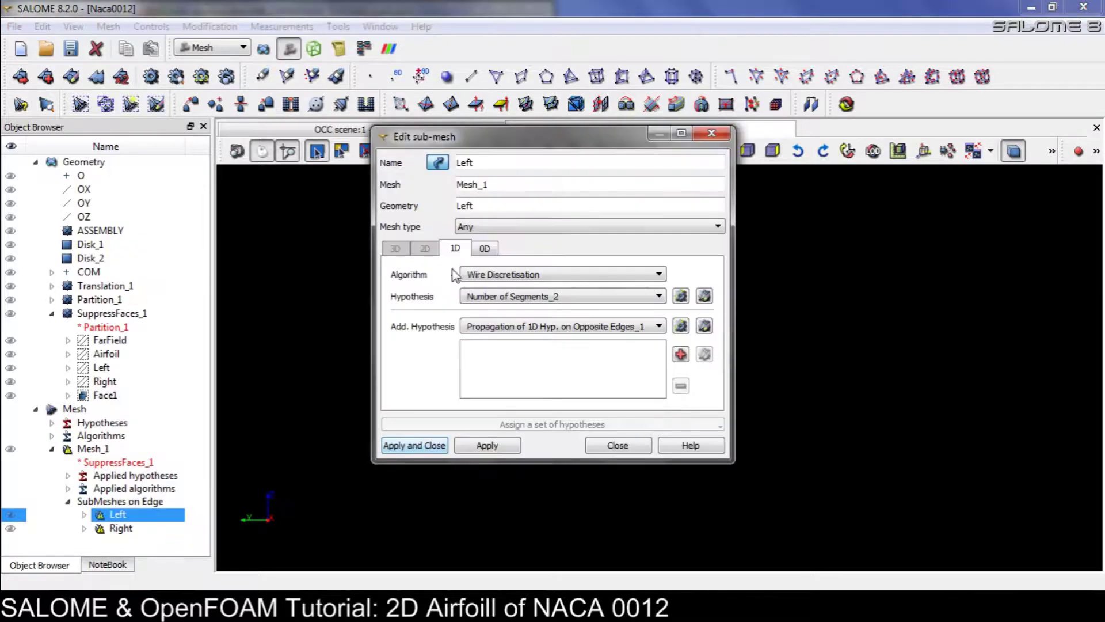
click(704, 297)
drag(492, 74, 473, 80)
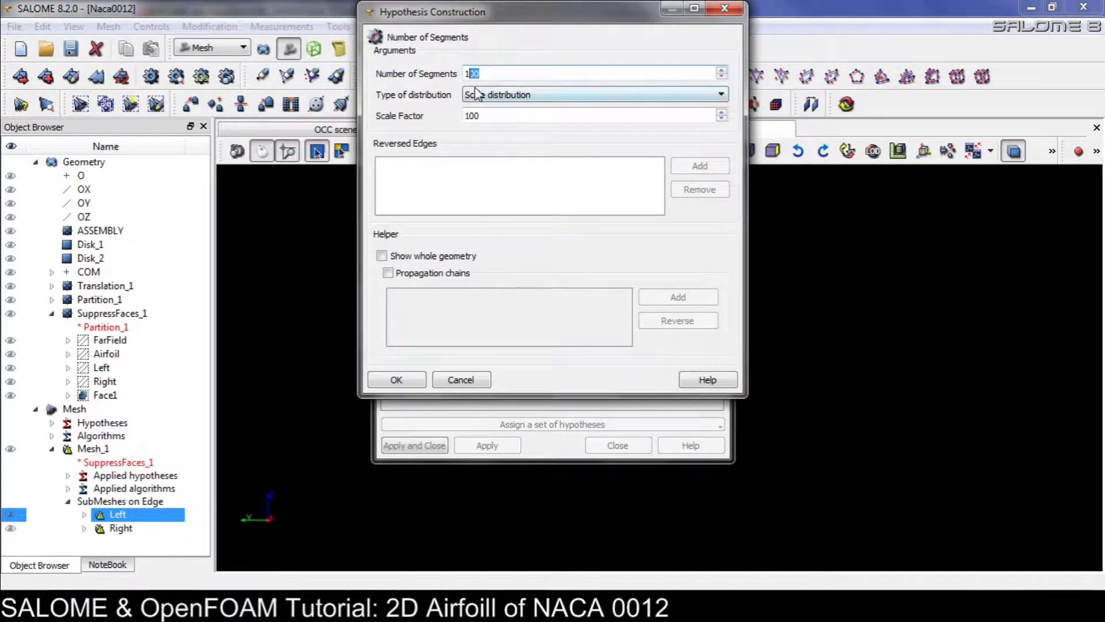
drag(500, 115, 392, 128)
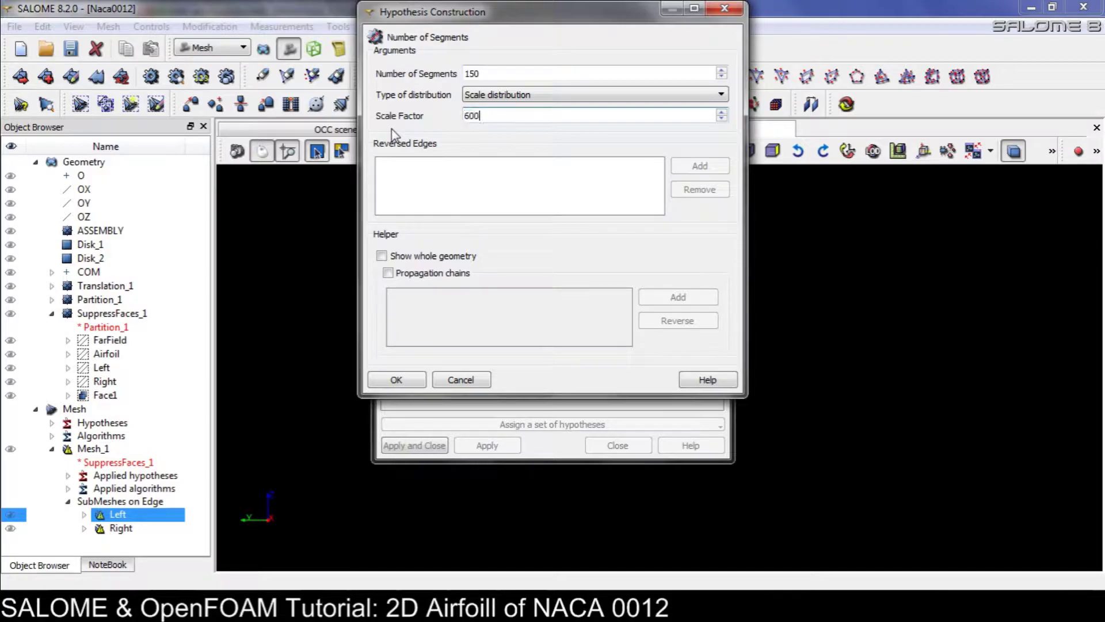
click(419, 382)
click(488, 446)
Give the Right sub-mesh hypothesis scale factor 600 and apply the edit.
click(127, 529)
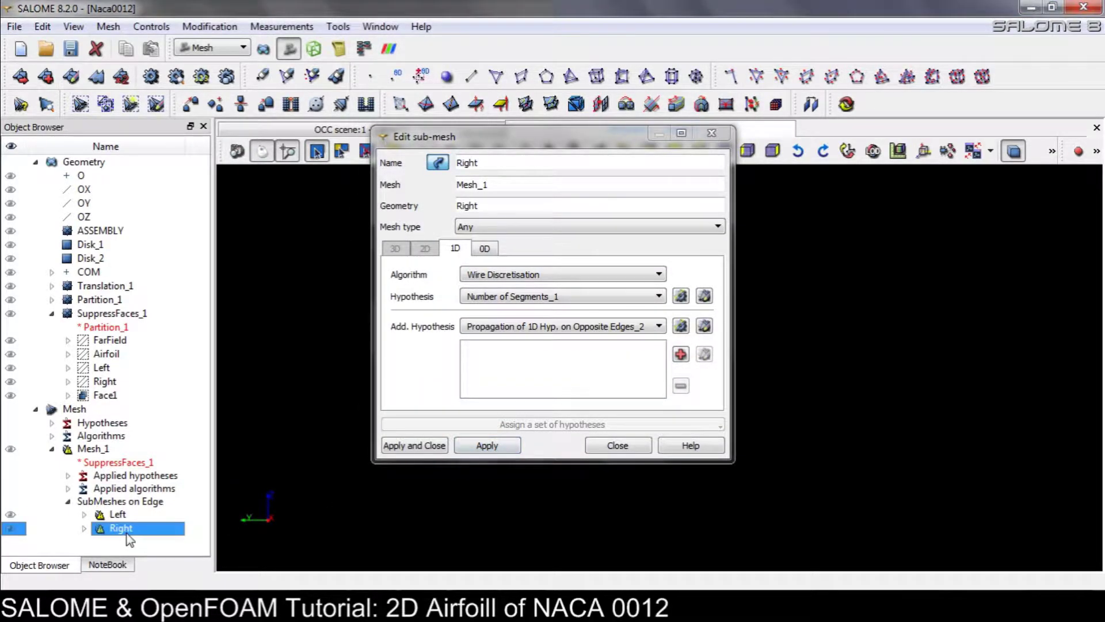
click(703, 295)
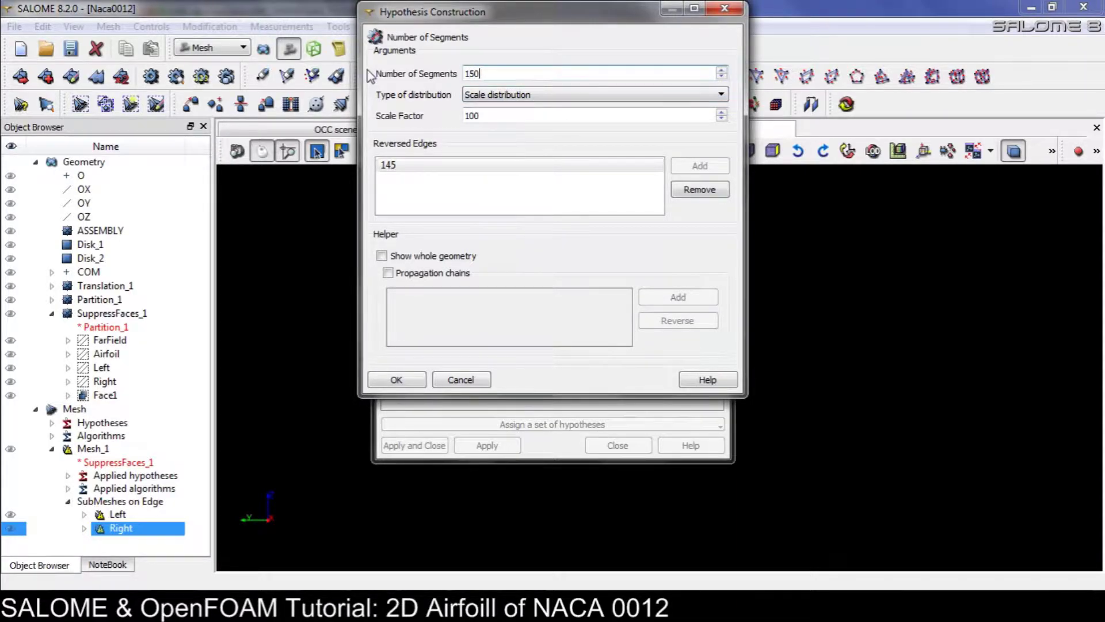
drag(489, 112, 373, 126)
text(600)
click(396, 380)
click(414, 445)
click(85, 449)
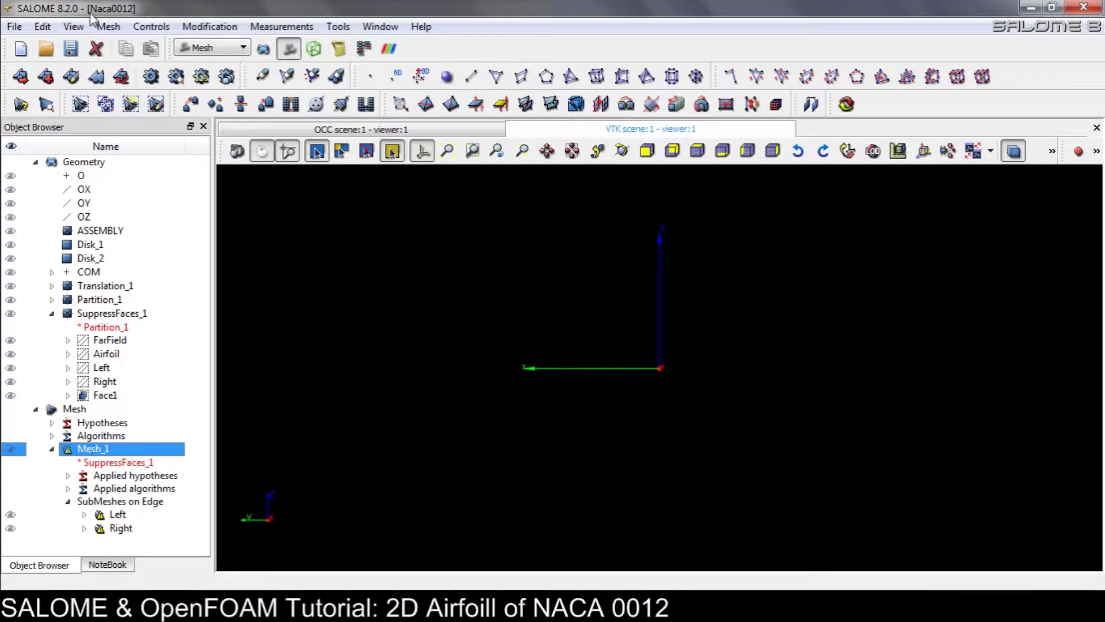
Recompute Mesh_1 into 21192 faces and view it face-on along -OZ.
click(163, 77)
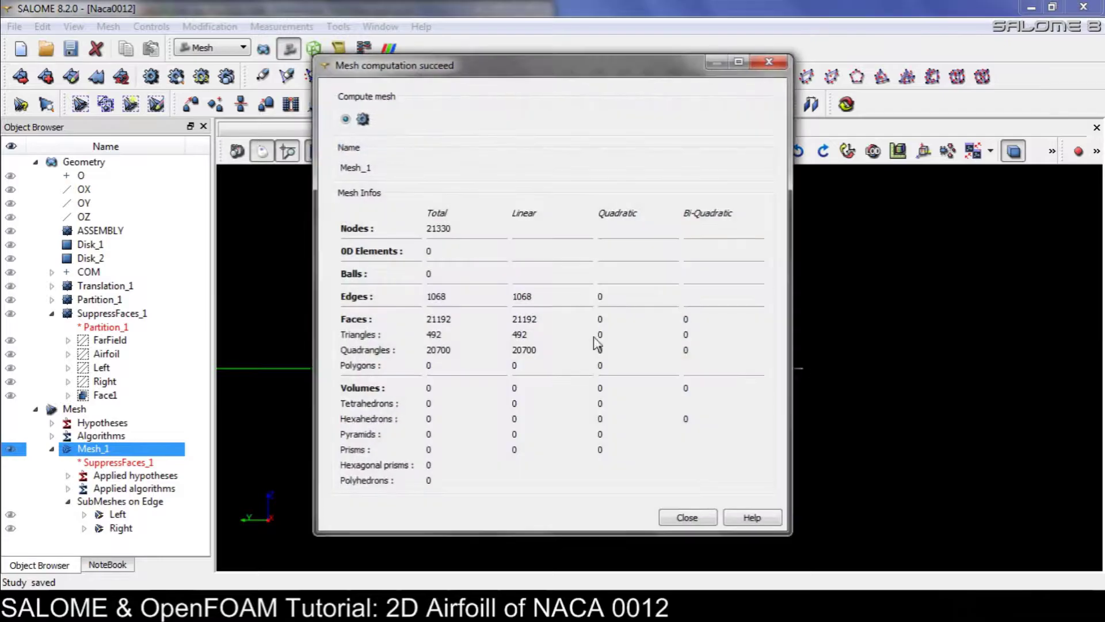
click(684, 518)
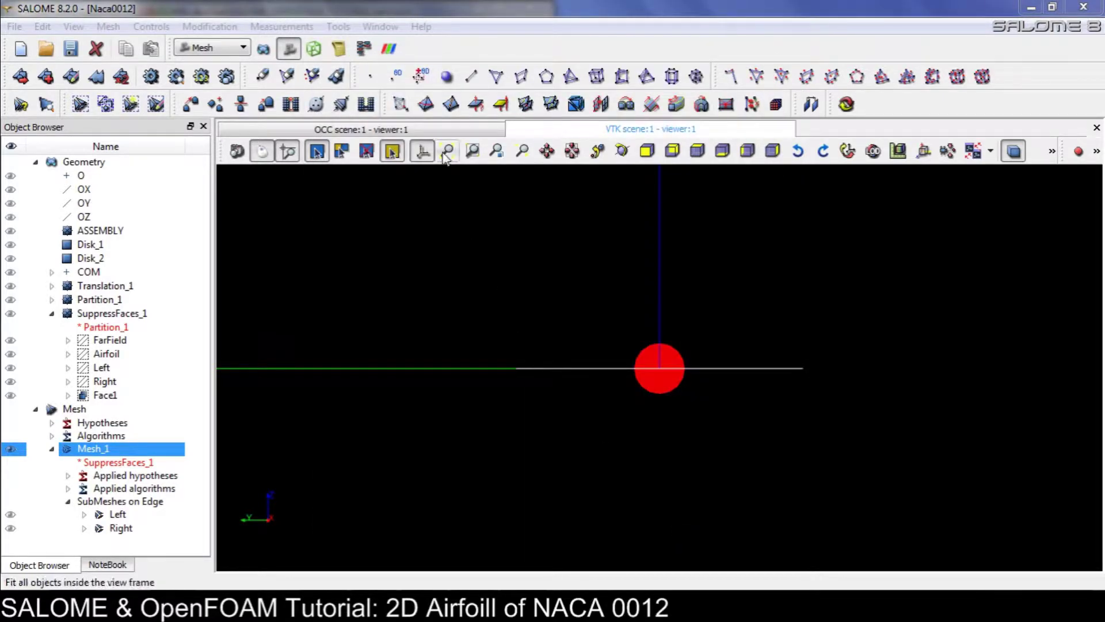
click(697, 151)
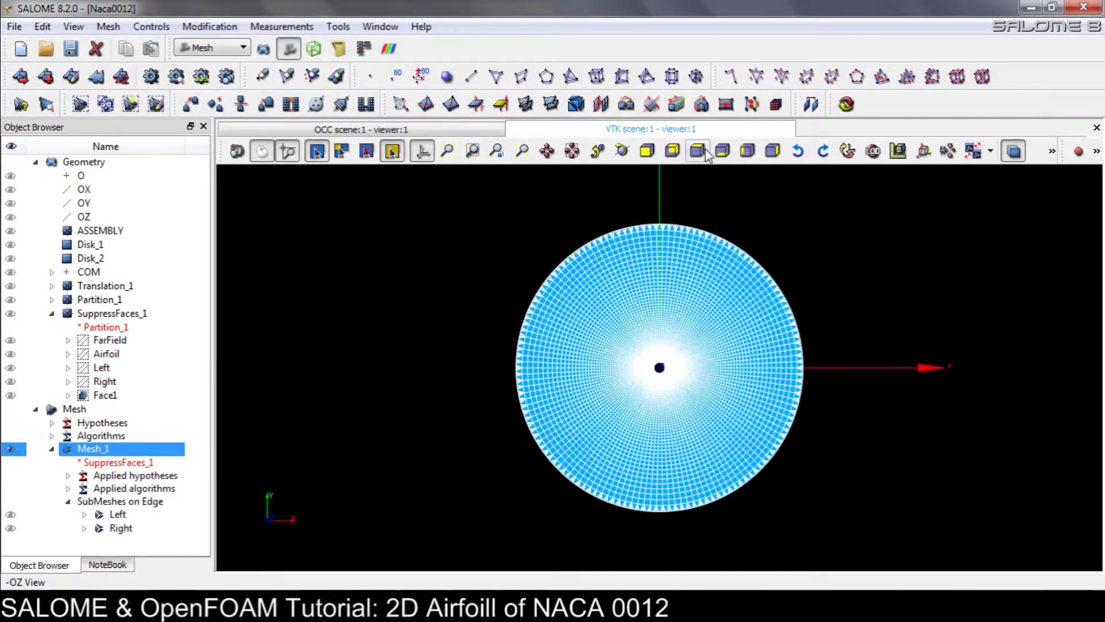
scroll(691, 358, up, 10)
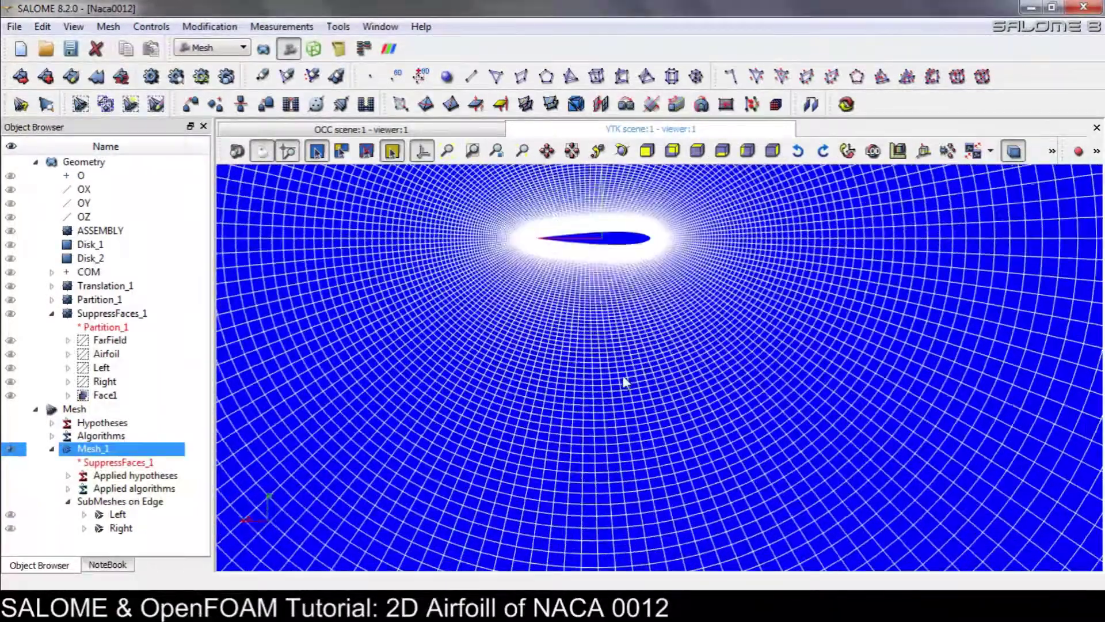
ctrl+middle_drag(627, 383, 662, 456)
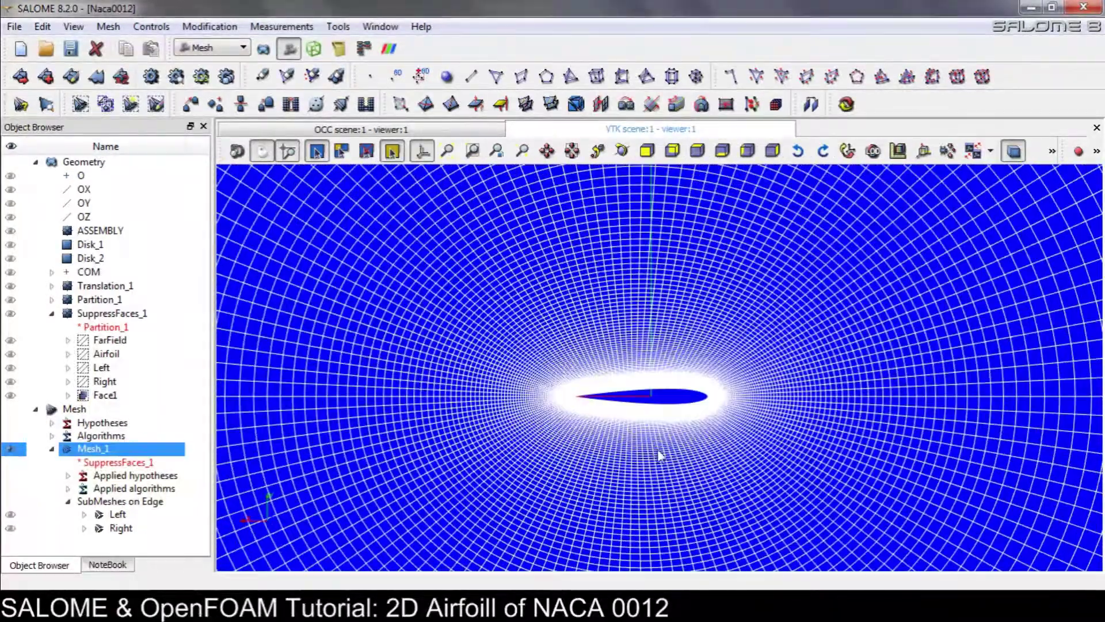
scroll(542, 424, up, 8)
scroll(634, 398, down, 5)
scroll(616, 378, up, 8)
Zoom and pan around the airfoil to inspect the tightly packed refined cells.
ctrl+middle_drag(398, 410, 528, 413)
scroll(500, 424, down, 3)
scroll(695, 338, up, 3)
ctrl+middle_drag(695, 338, 695, 301)
scroll(619, 280, up, 2)
scroll(619, 280, up, 5)
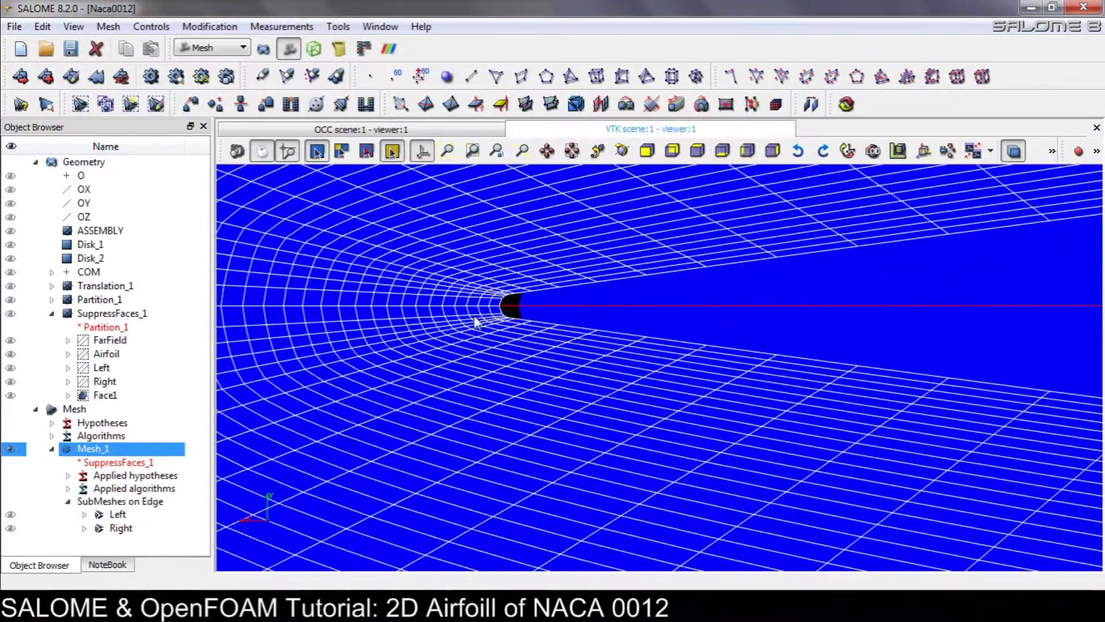
scroll(506, 323, up, 2)
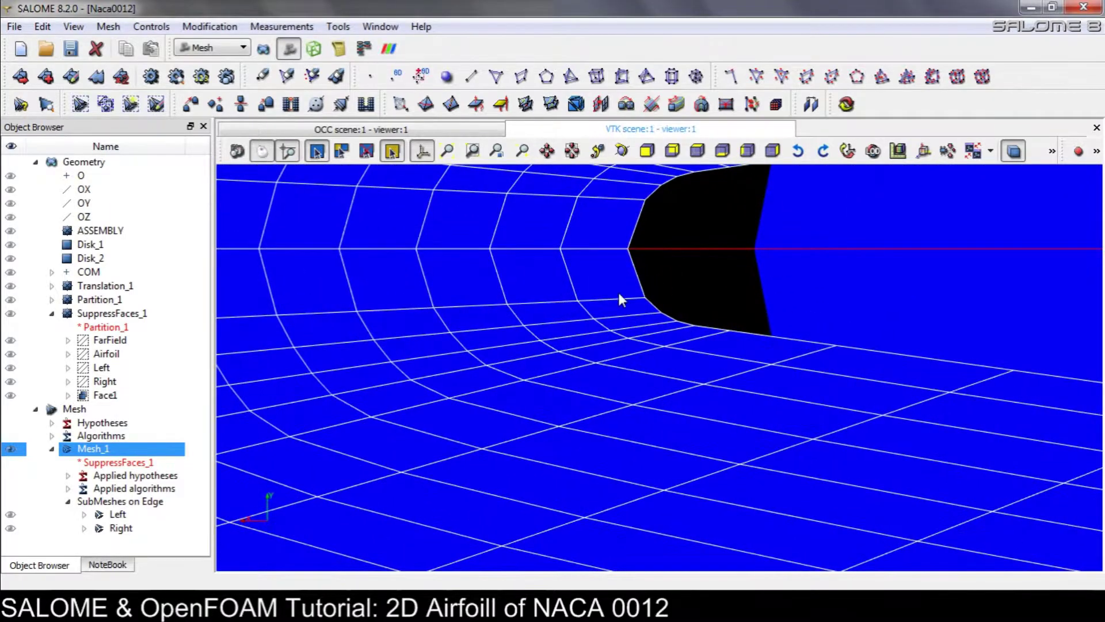
ctrl+drag(712, 279, 540, 394)
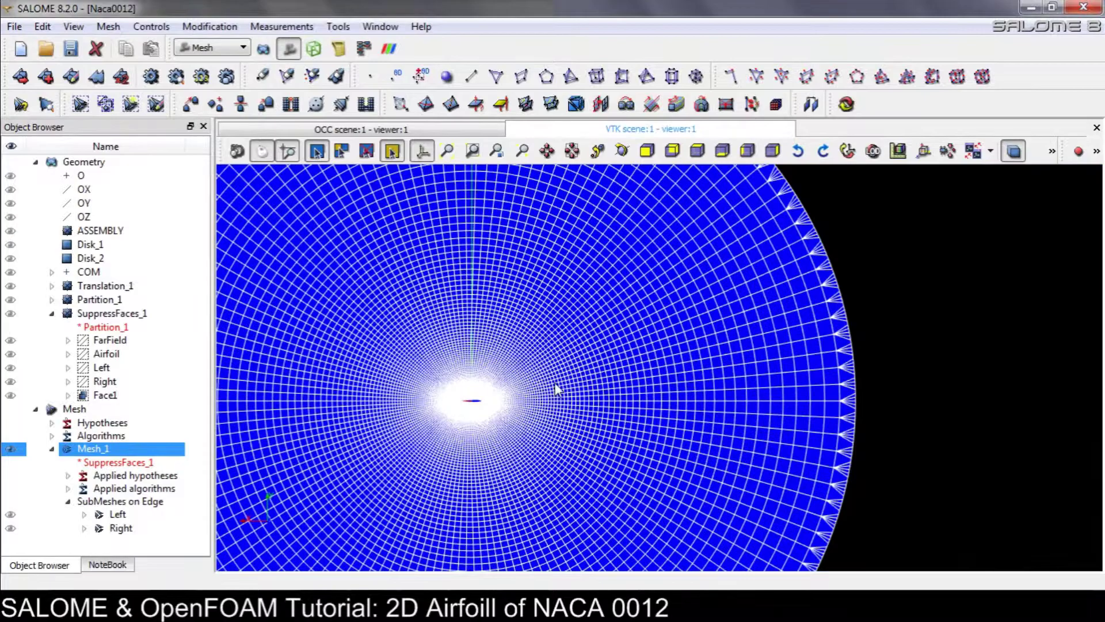
scroll(401, 451, down, 3)
click(110, 28)
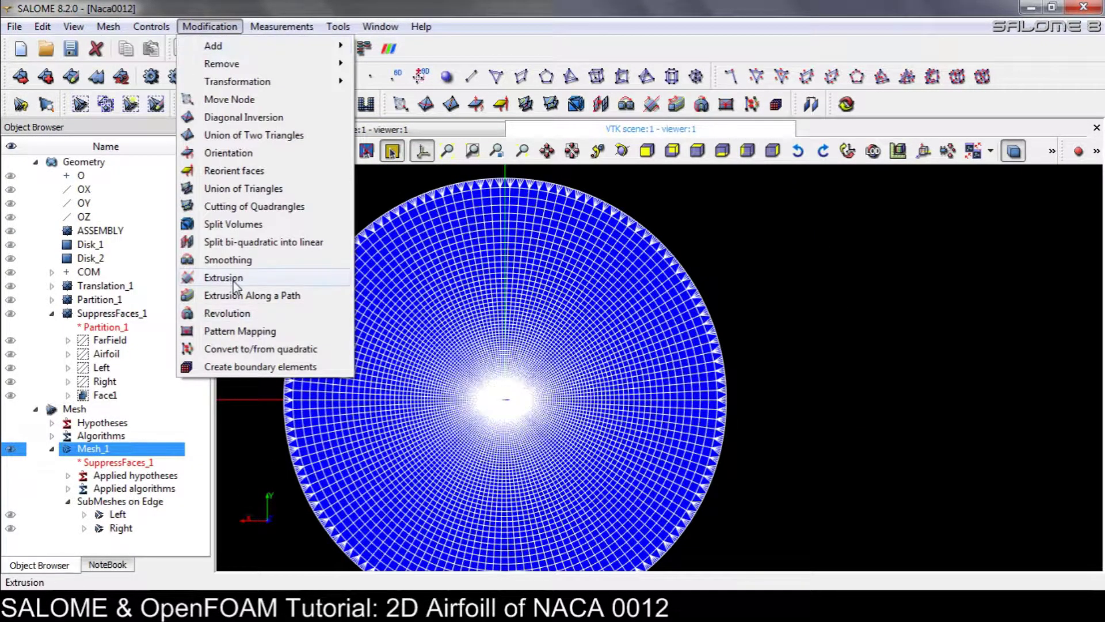
Extrude Mesh_1's edges and faces by 0.1 along Z.
key(Escape)
click(447, 157)
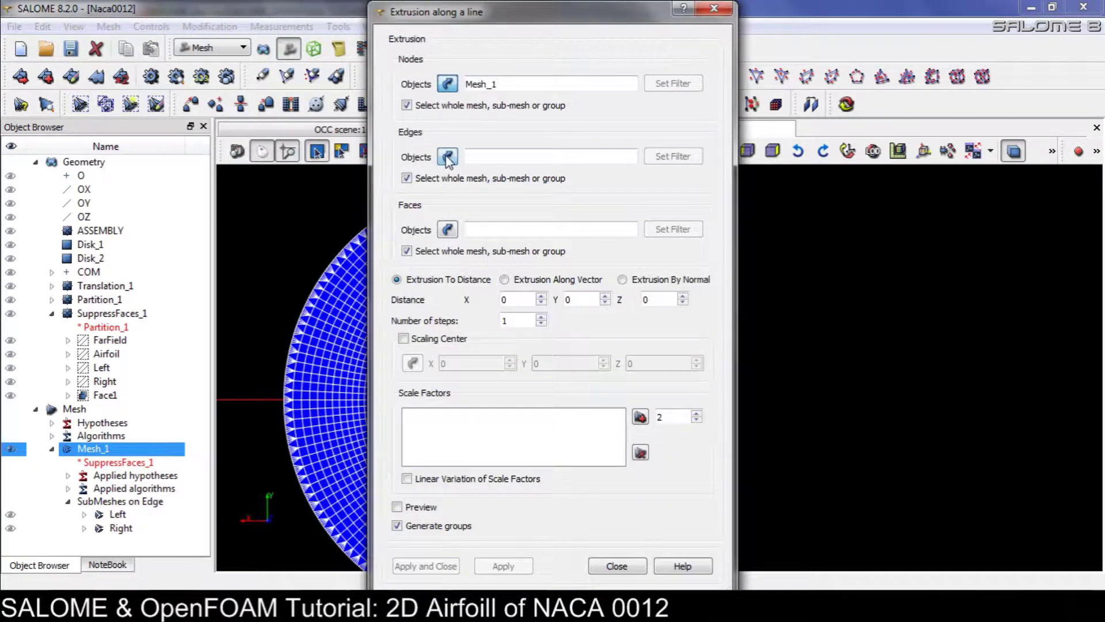
click(447, 230)
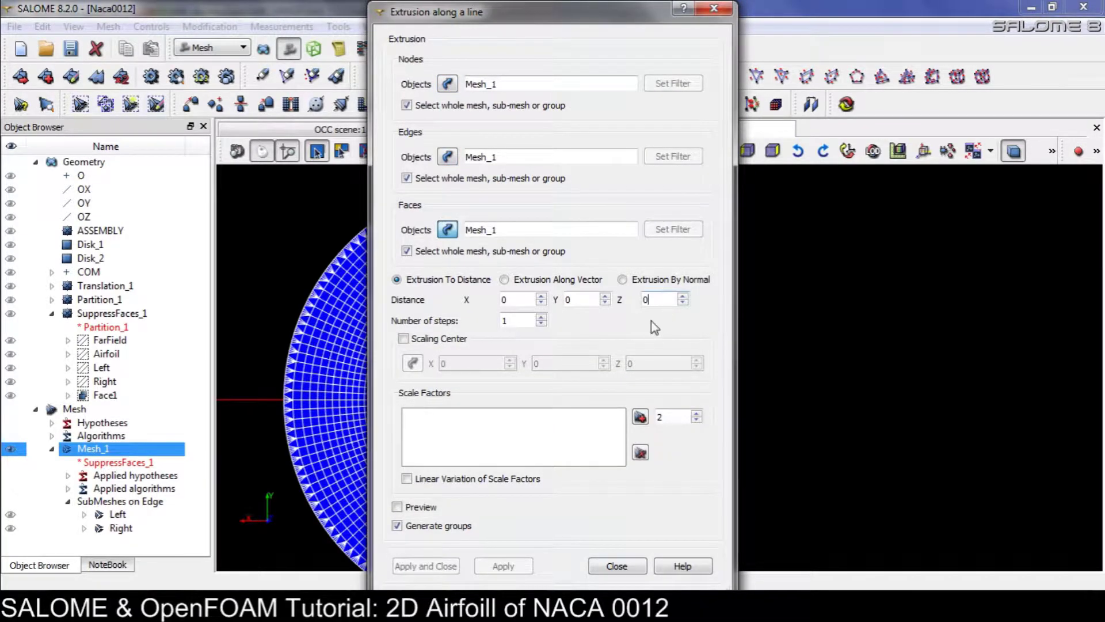
text(1)
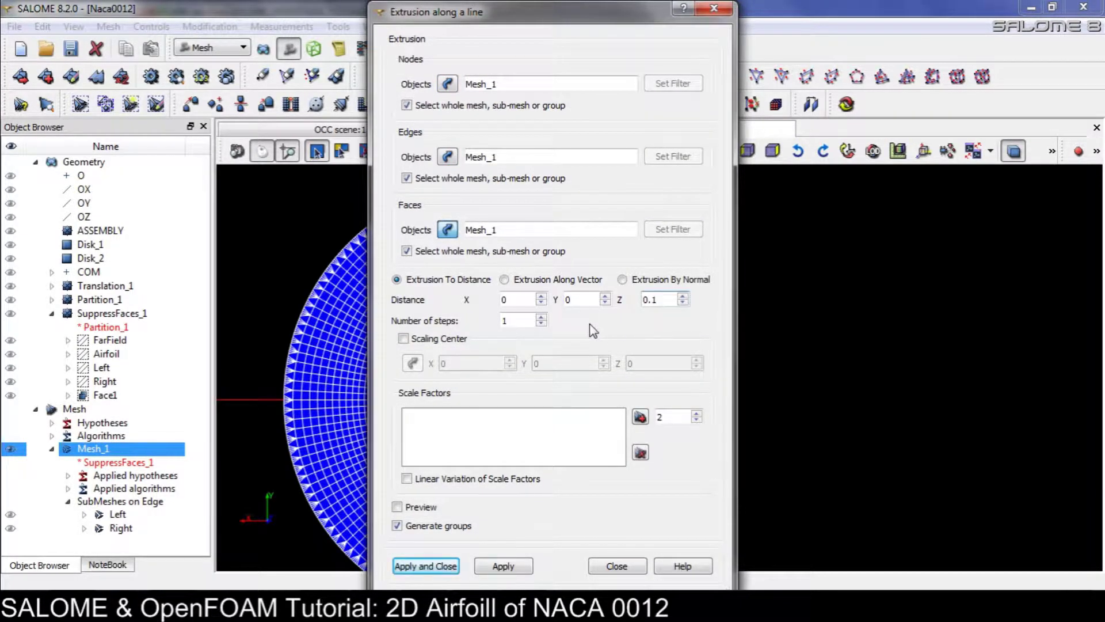
click(417, 569)
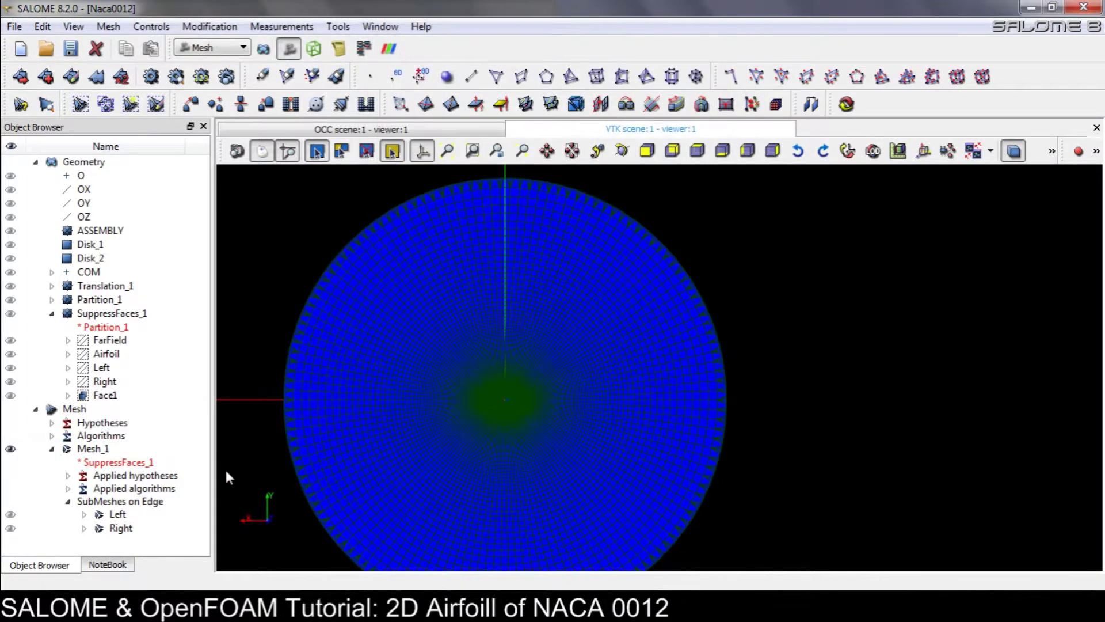
mouse_move(224, 468)
ctrl+right_down()
mouse_move(549, 400)
mouse_move(333, 445)
mouse_move(151, 454)
ctrl+right_up()
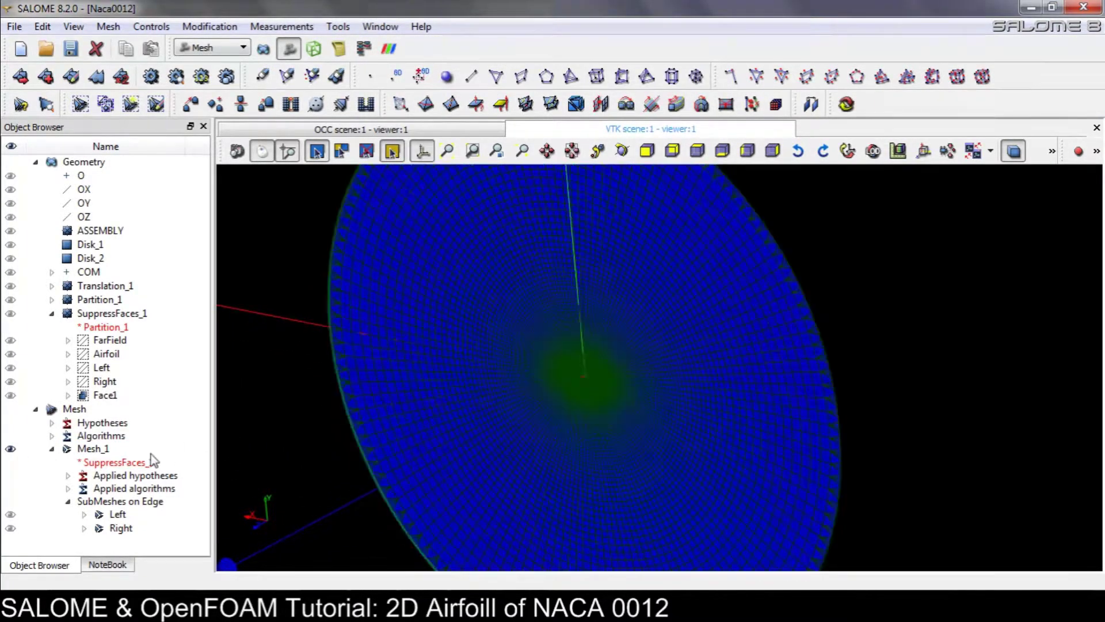
Export Mesh_1 as a UNV file, overwriting airfoilMesh.unv.
click(86, 448)
right_click(87, 448)
mouse_move(151, 363)
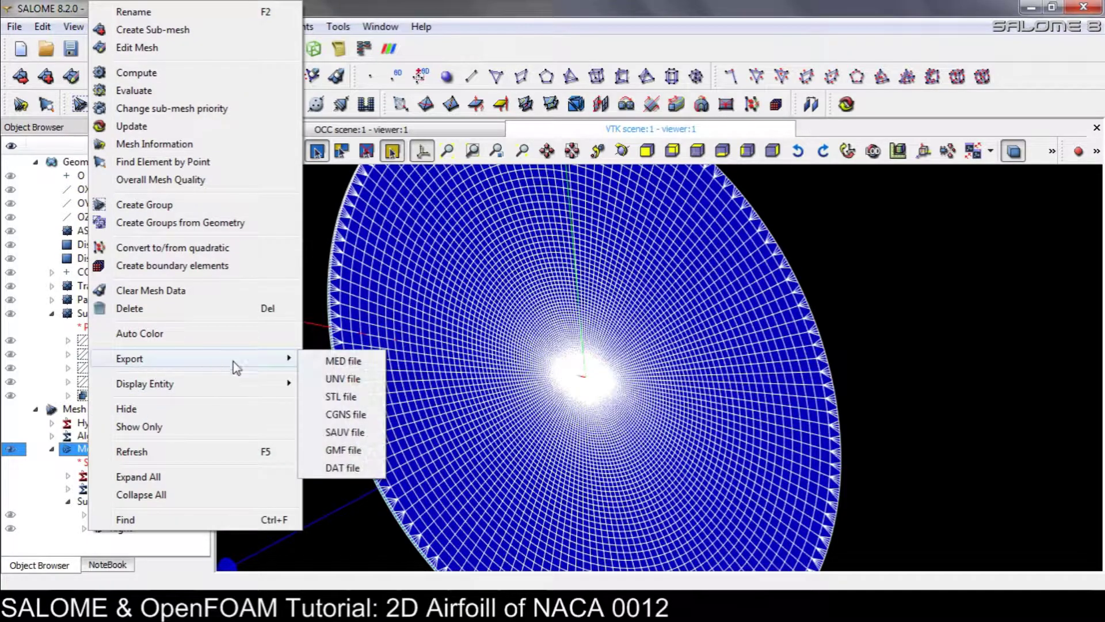
click(344, 379)
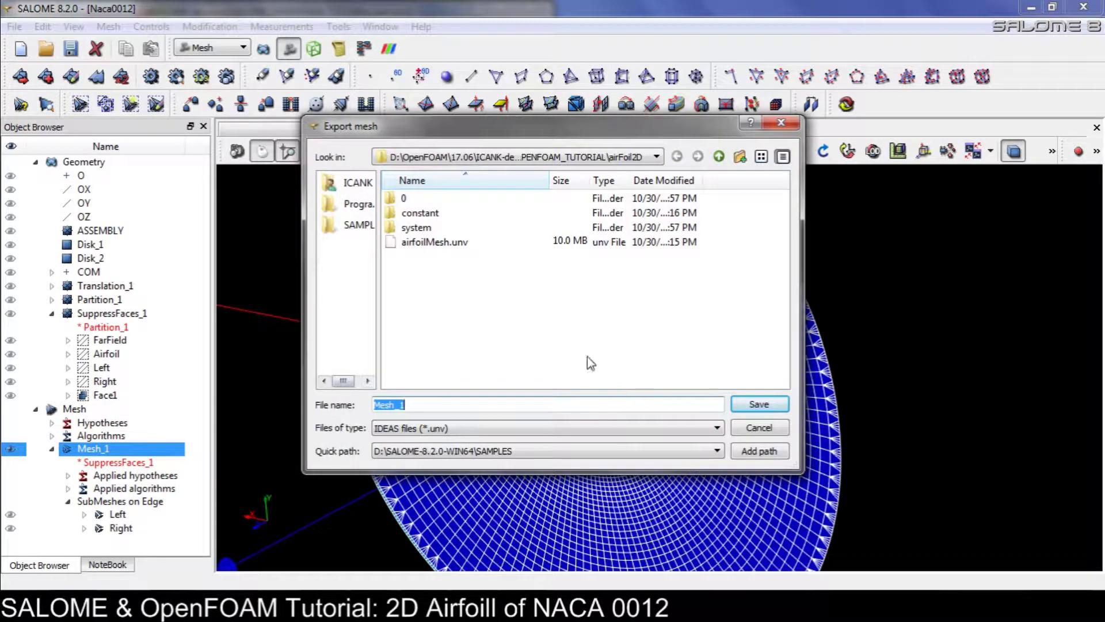
click(407, 241)
click(759, 404)
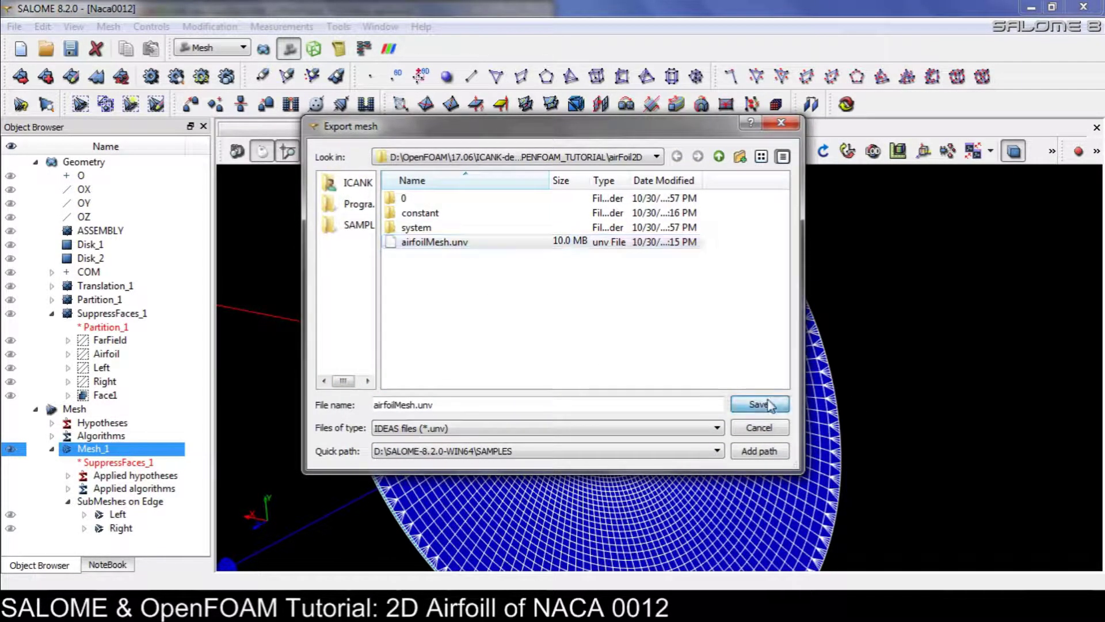
click(638, 326)
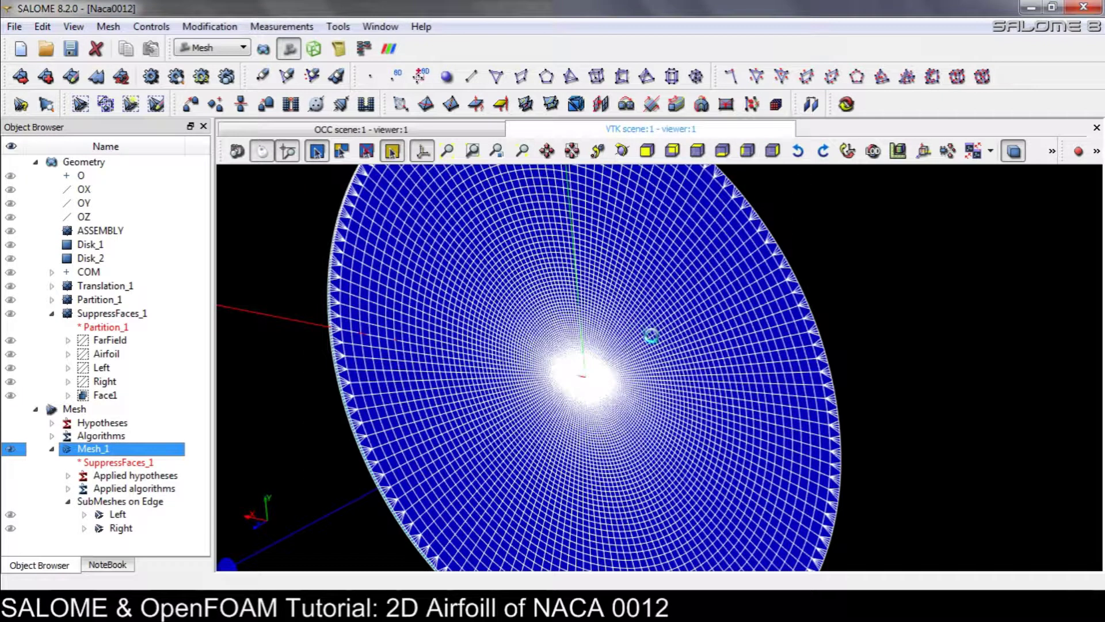
Back in the OpenFOAM terminal, type ideasUnvToFoam.exe airfoilMesh.unv, then erase it unrun.
key(alt+Tab)
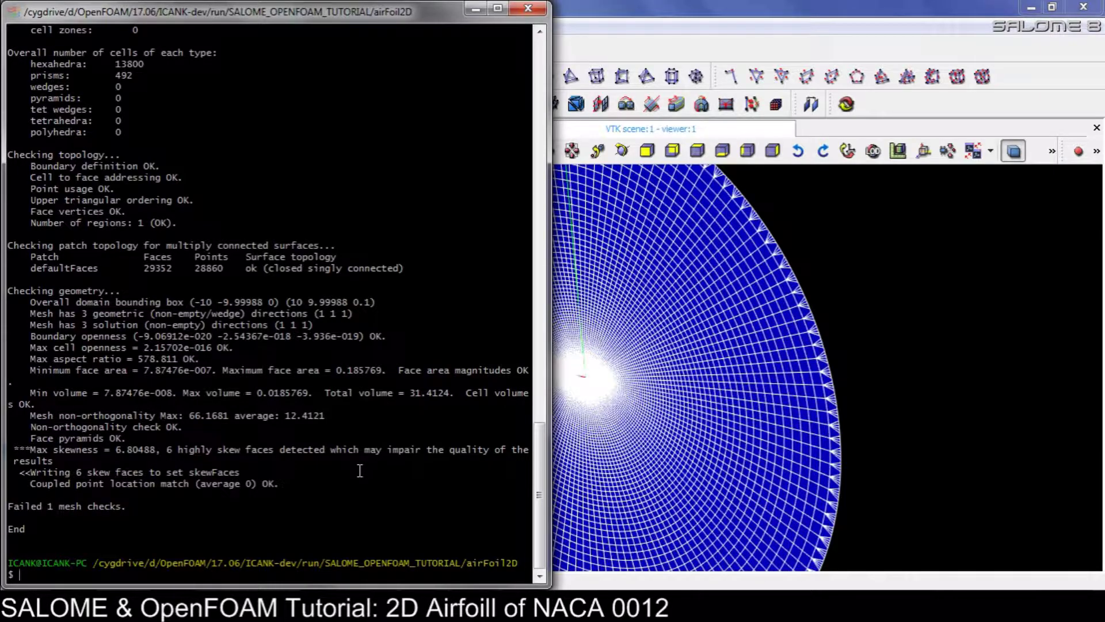
text(ideasUnvToFoam.exe airfoilMesh.unv)
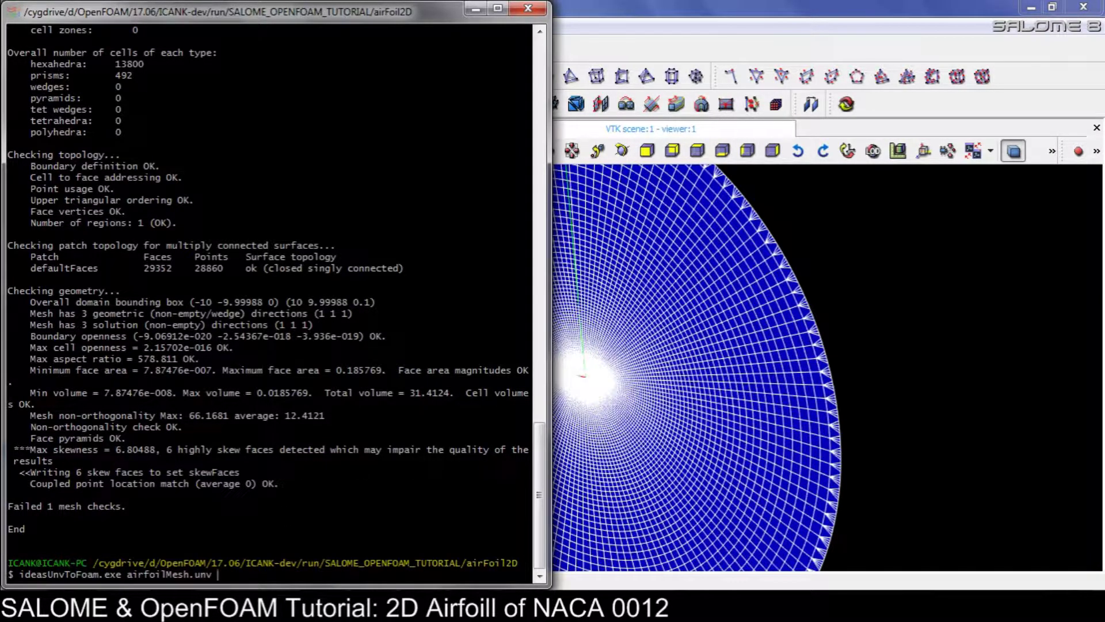
key(BackSpace)
key(BackSpace)
key(BackSpace)
key(BackSpace)
key(BackSpace)
key(BackSpace)
key(BackSpace)
key(BackSpace)
key(BackSpace)
key(BackSpace)
key(BackSpace)
key(BackSpace)
key(BackSpace)
key(BackSpace)
key(BackSpace)
key(BackSpace)
key(BackSpace)
key(BackSpace)
key(BackSpace)
key(BackSpace)
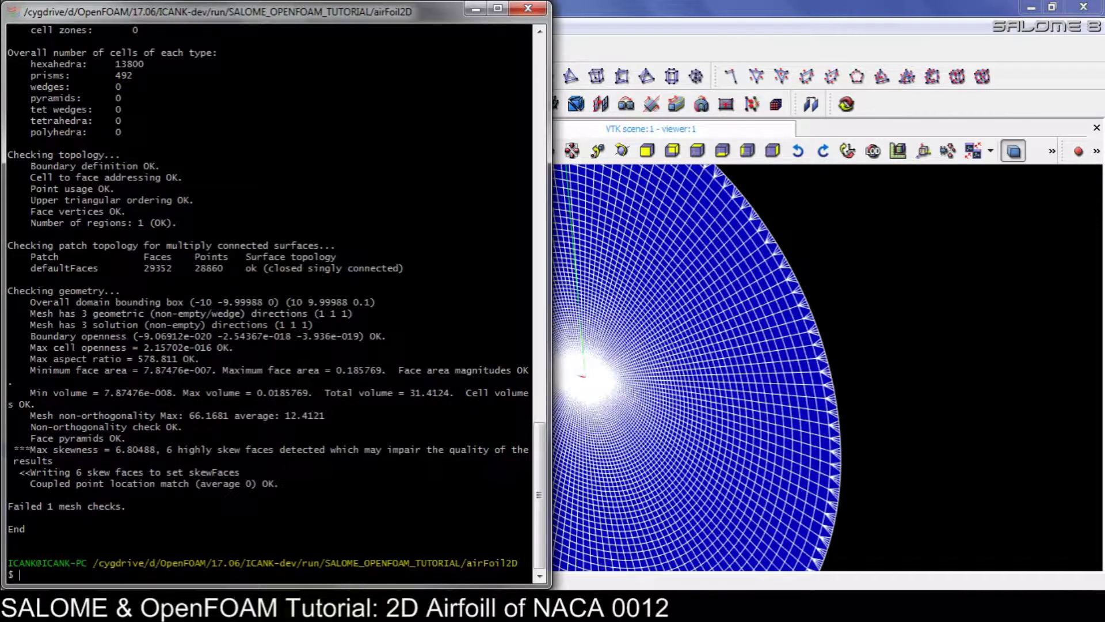
mouse_move(106, 609)
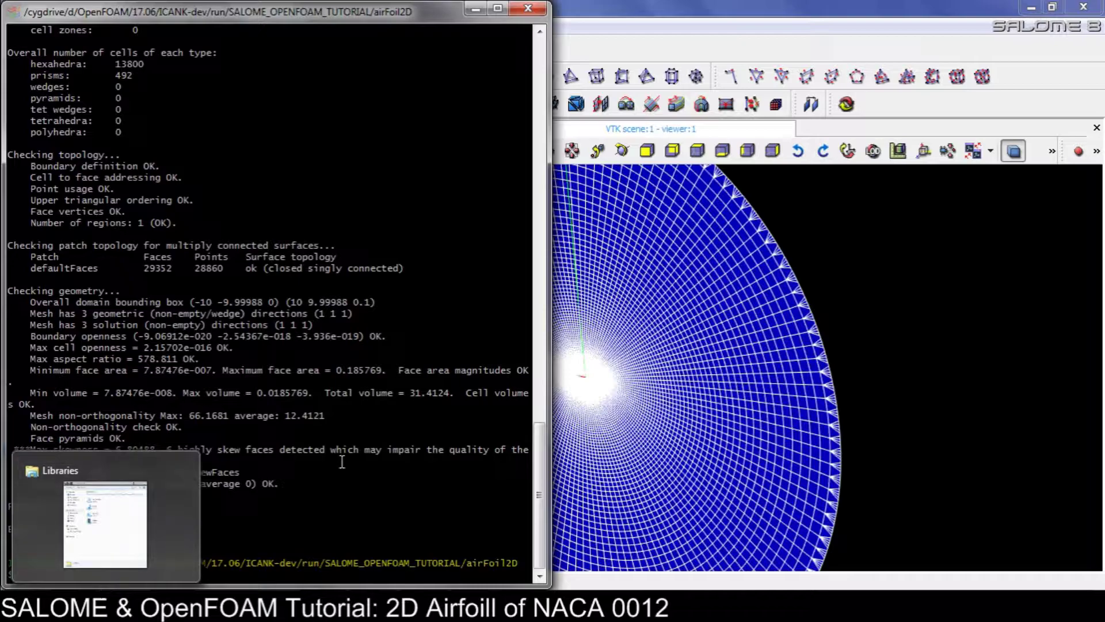
In Explorer, browse D:\CFD_TUTORIAL\SALOME_OPENFOAM_TUTORIAL to the airFoil2D case folder.
click(106, 609)
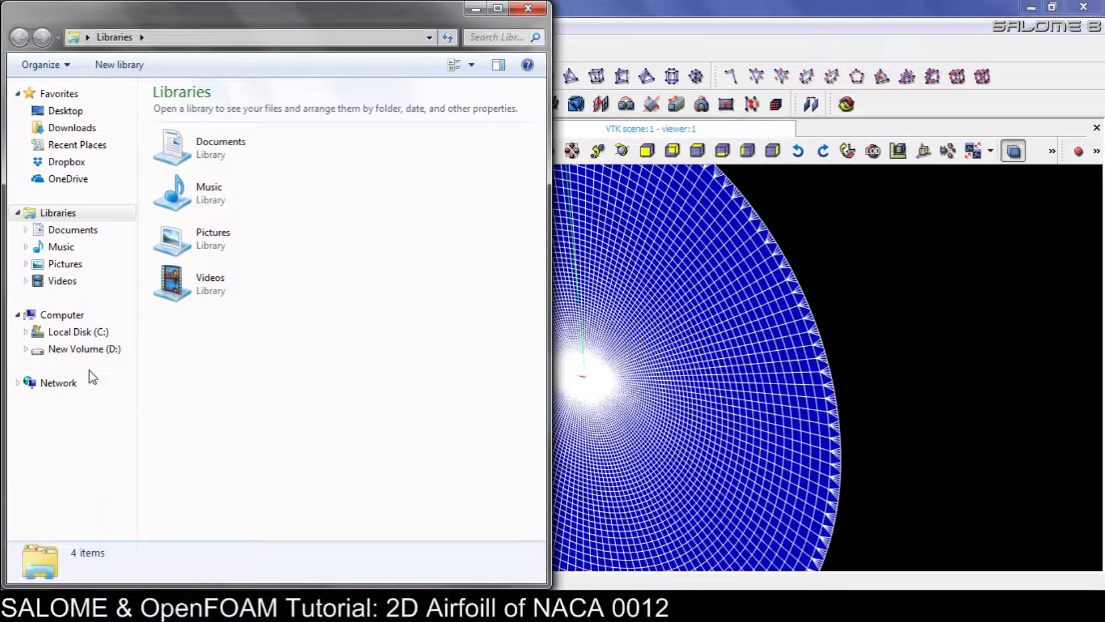
click(84, 348)
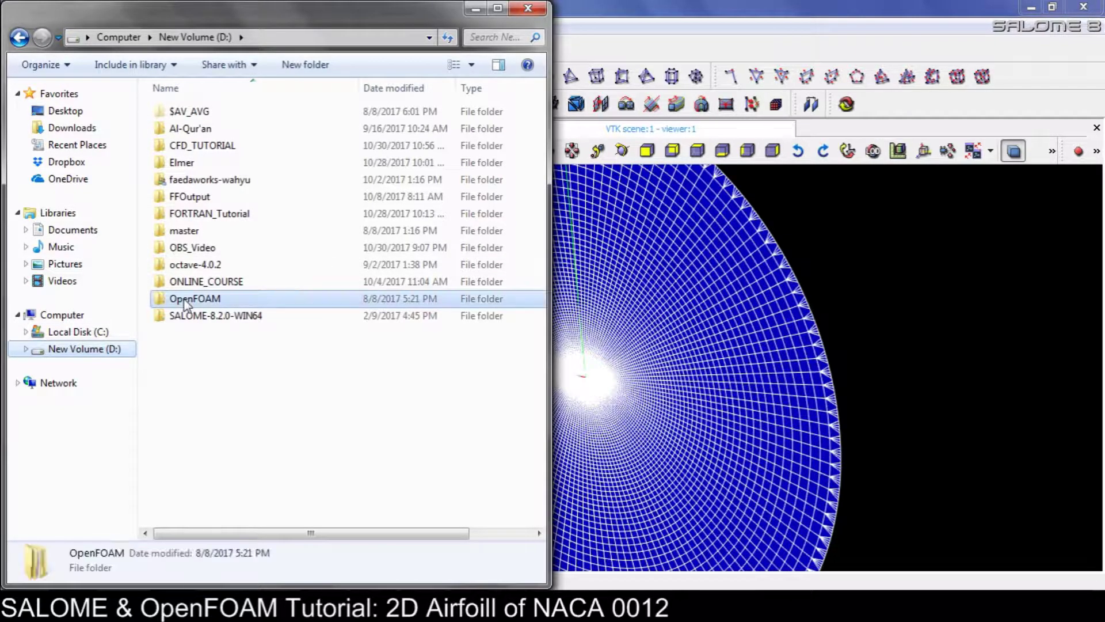
double_click(185, 304)
click(196, 37)
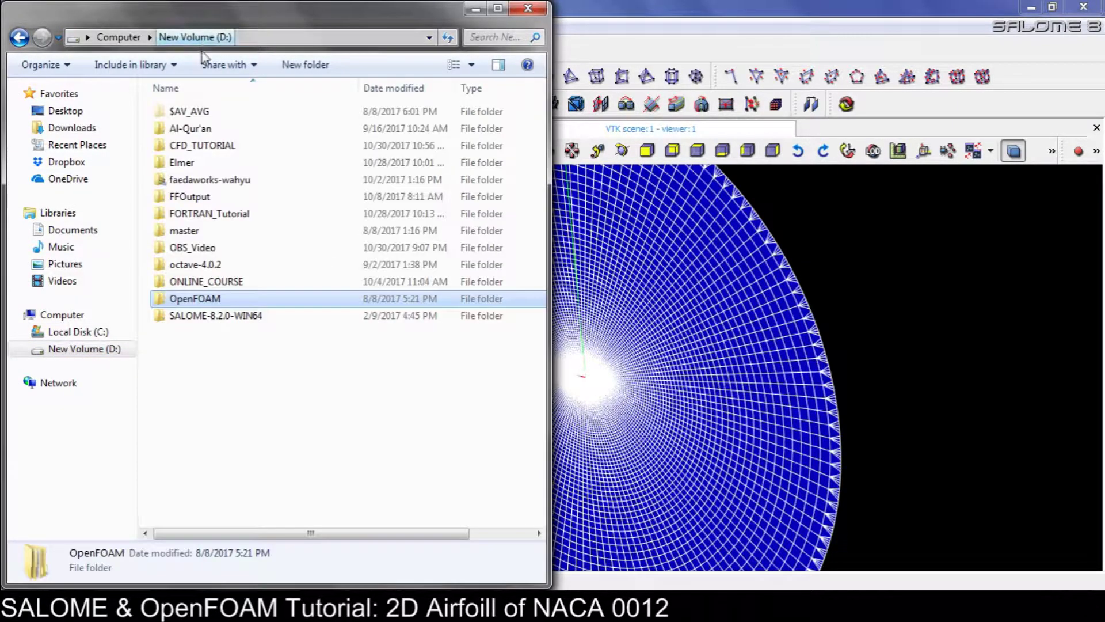
double_click(191, 145)
double_click(198, 127)
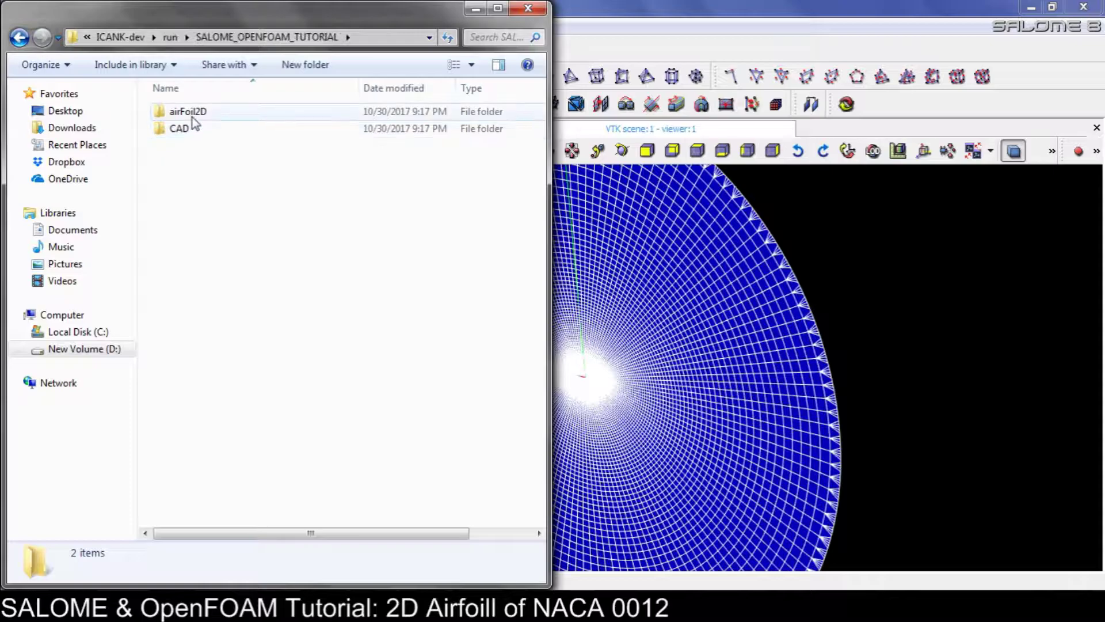
double_click(192, 113)
Delete the old polyMesh folder inside airFoil2D's constant folder.
click(183, 131)
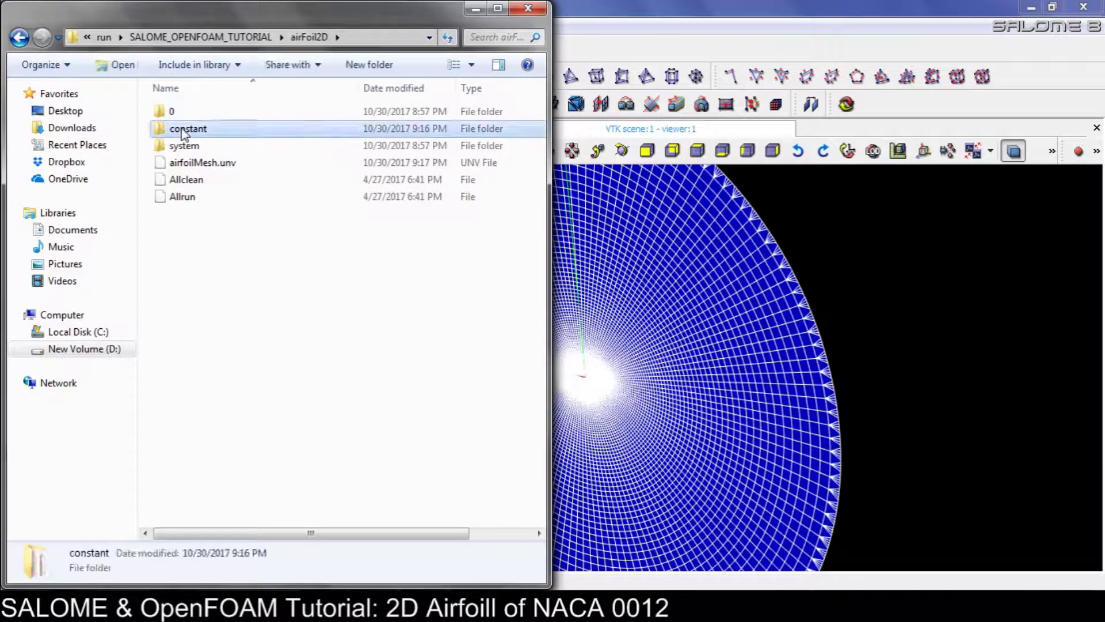
double_click(182, 131)
click(186, 116)
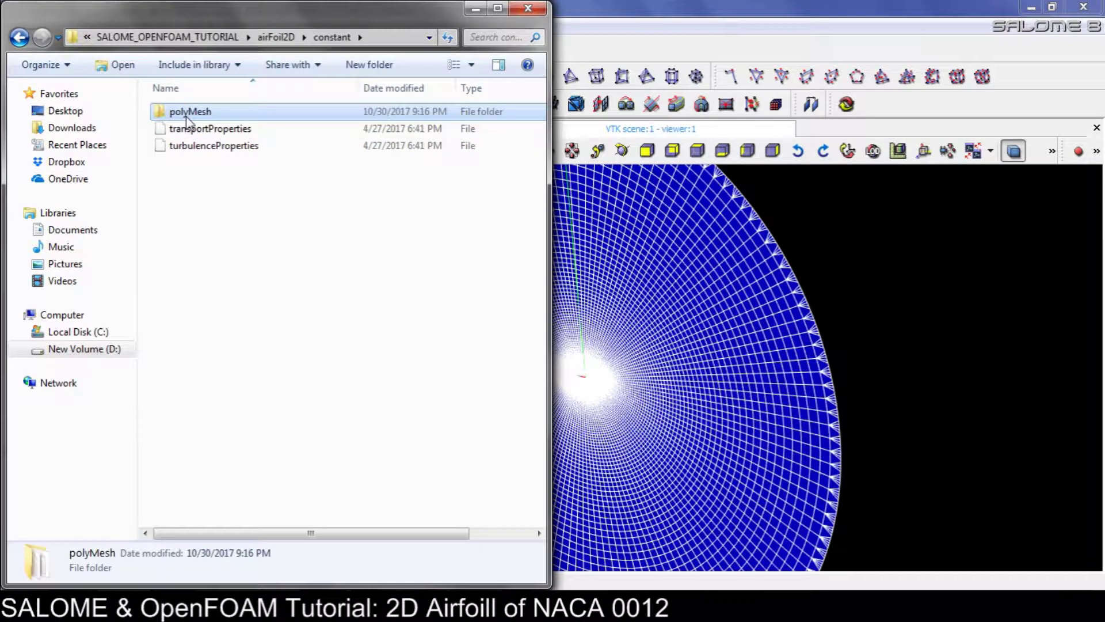
key(Delete)
key(Return)
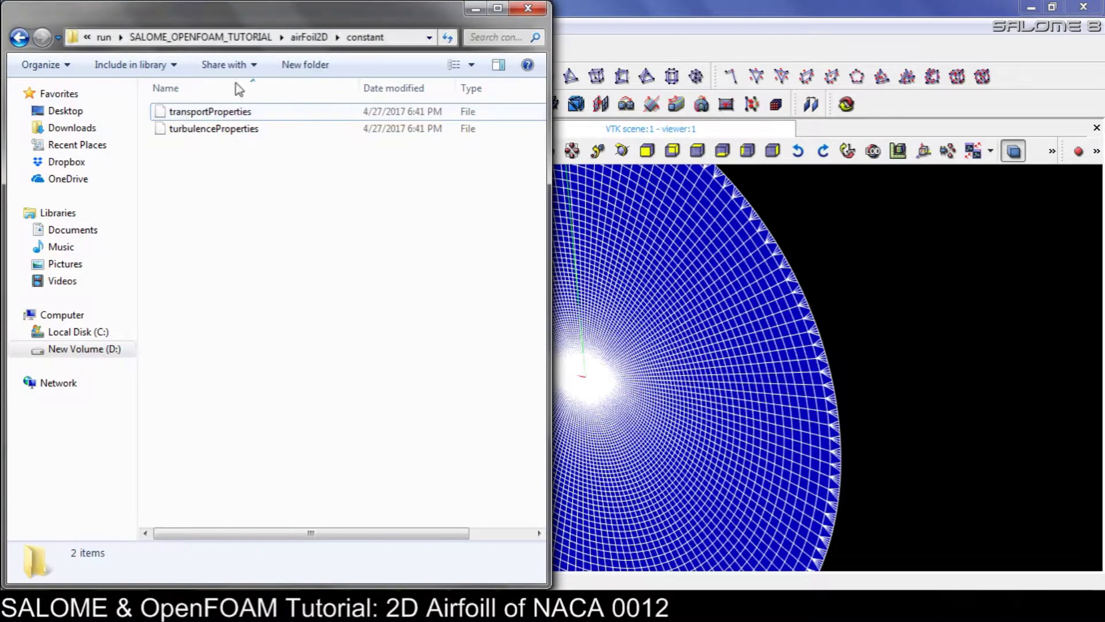
Open the airFoil2D Allclean script in Notepad++.
click(309, 37)
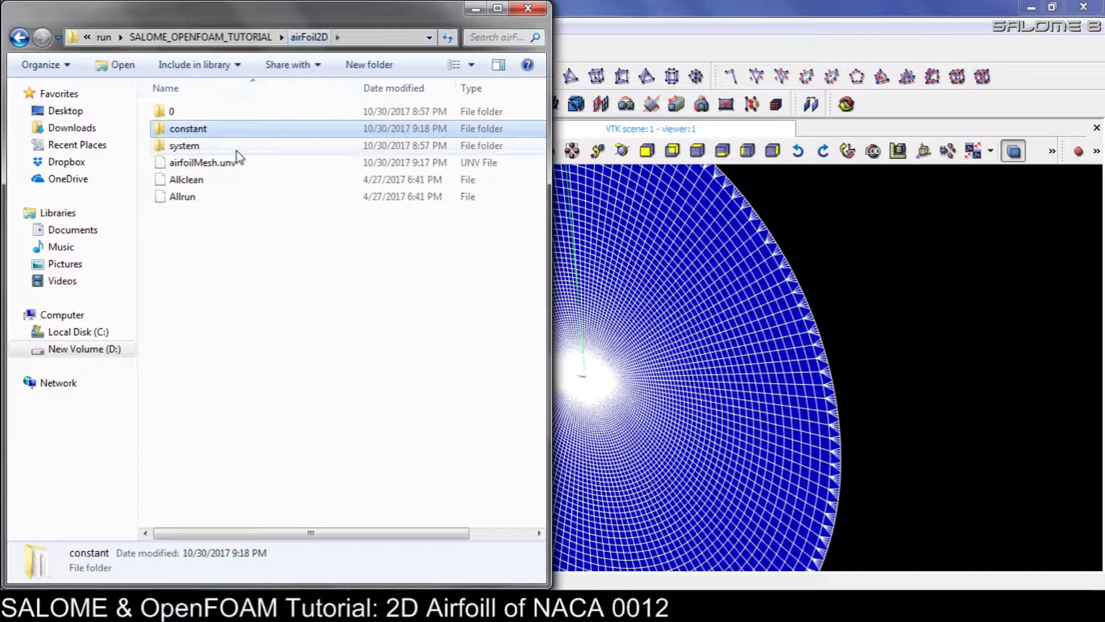
click(200, 185)
right_click(198, 182)
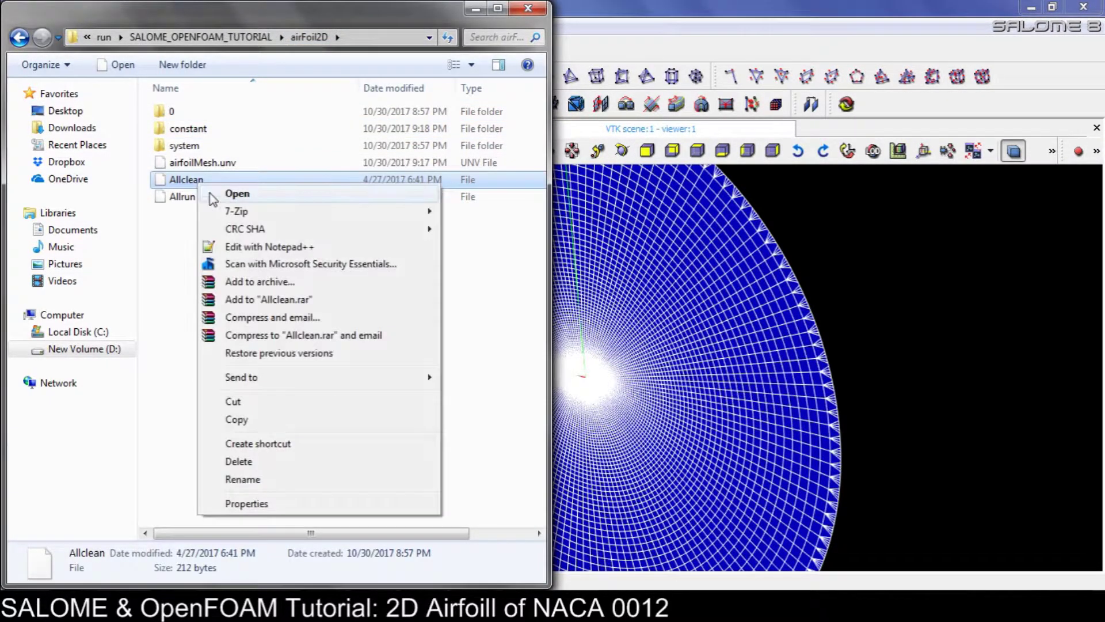
click(232, 247)
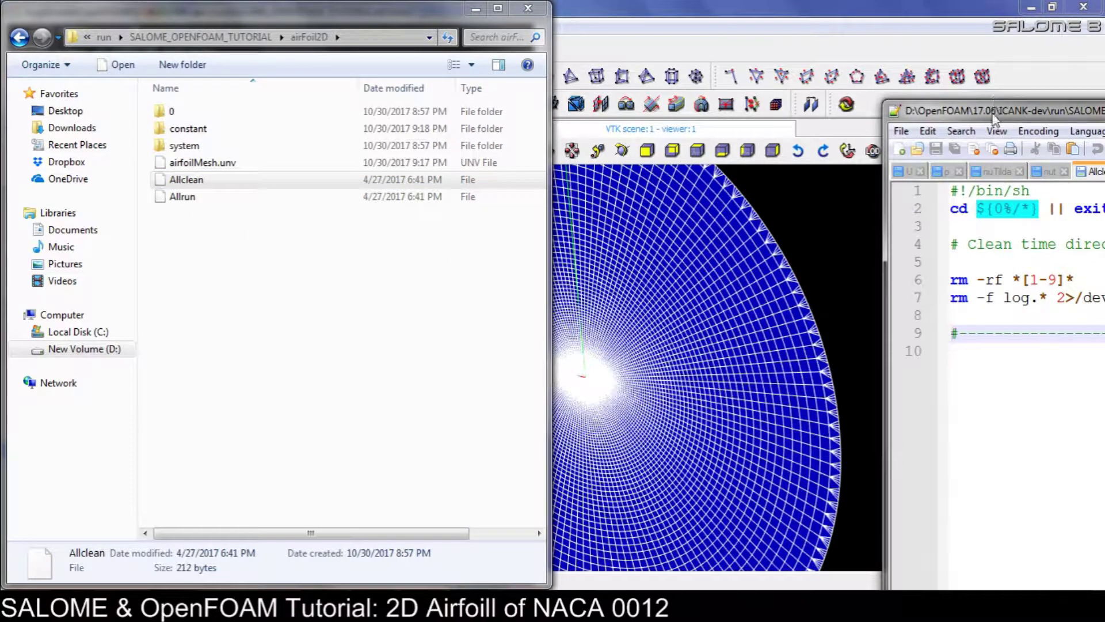
Snap Notepad++ to the right half and highlight the rm -rf line of Allclean.
drag(996, 110, 1103, 173)
drag(626, 181, 674, 183)
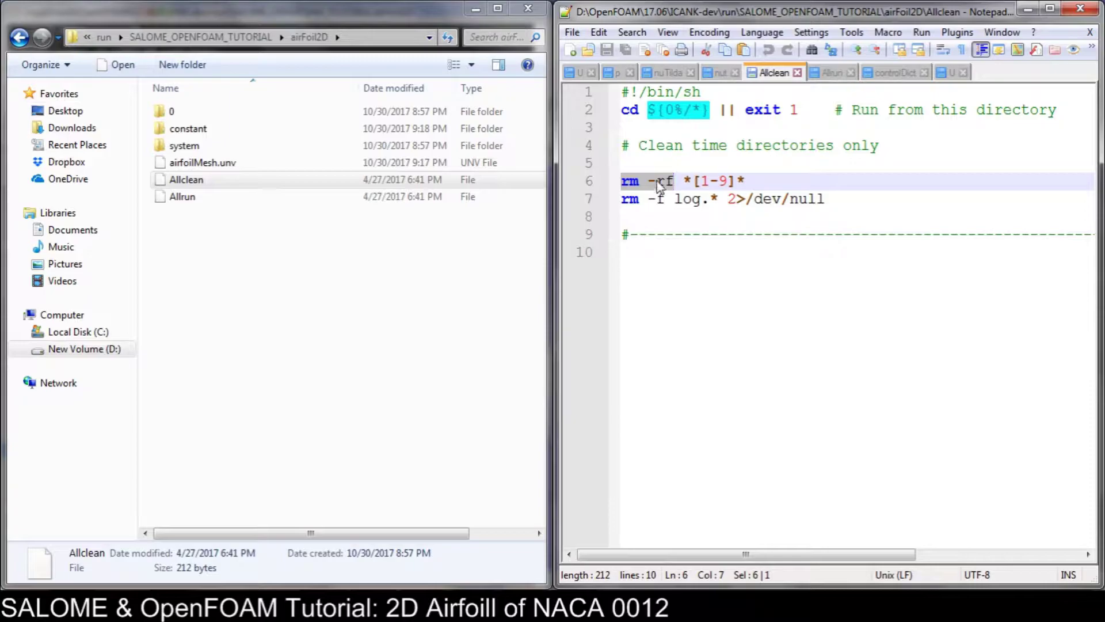
Convert airfoilMesh.unv with ideasUnvToFoam.exe, rerun checkMesh, and mark the skewness and aspect-ratio lines.
key(alt+Tab)
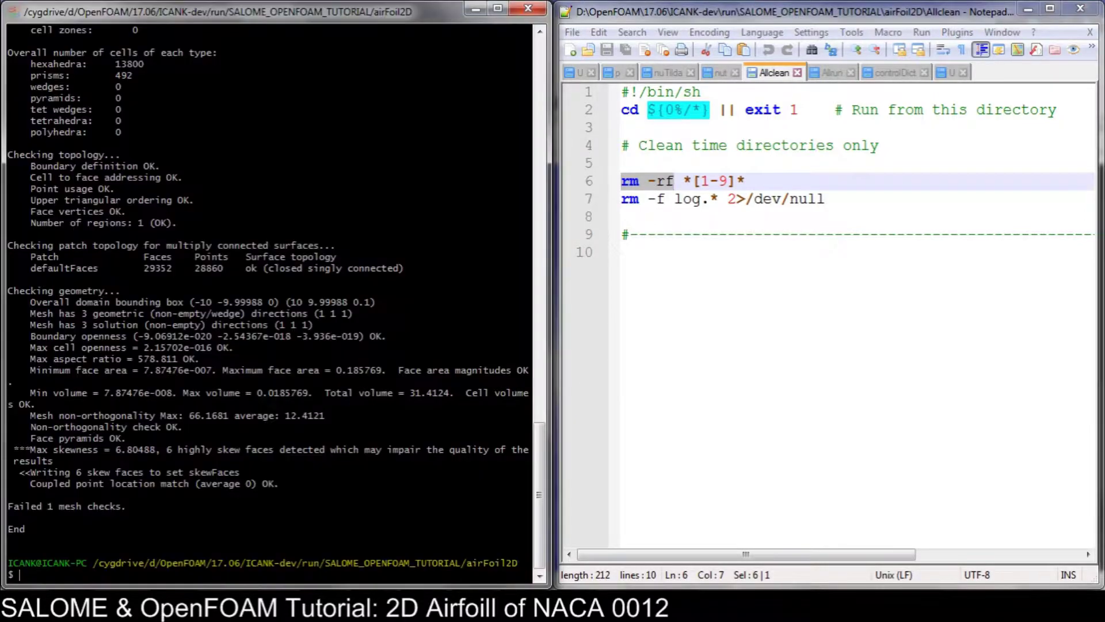
text(ideasUnvToFoam.exe airfoilMesh.unv)
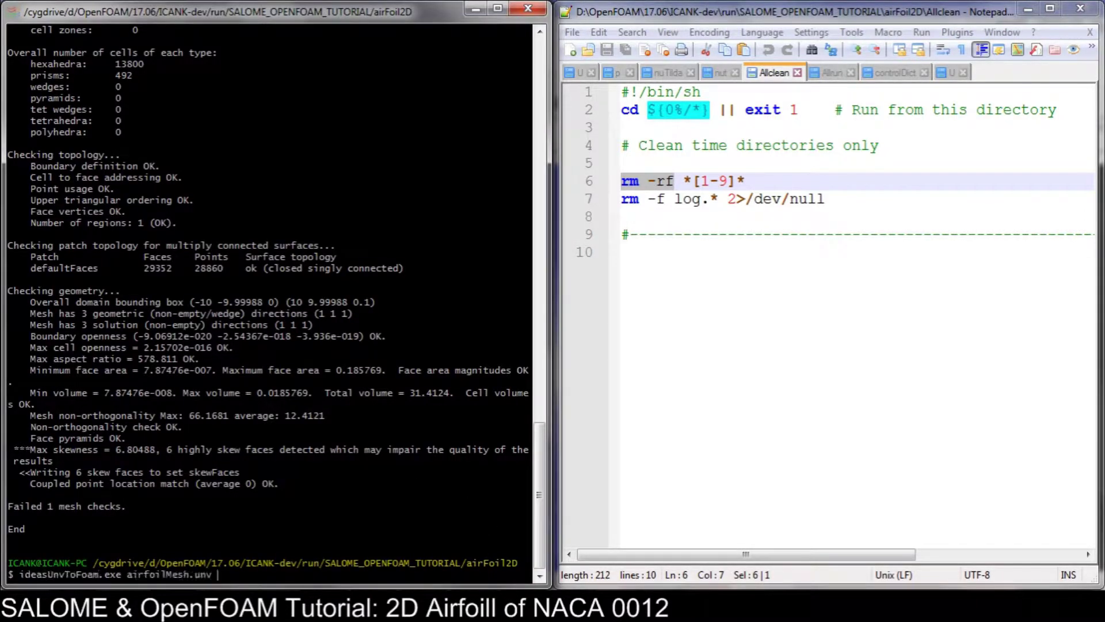
key(Return)
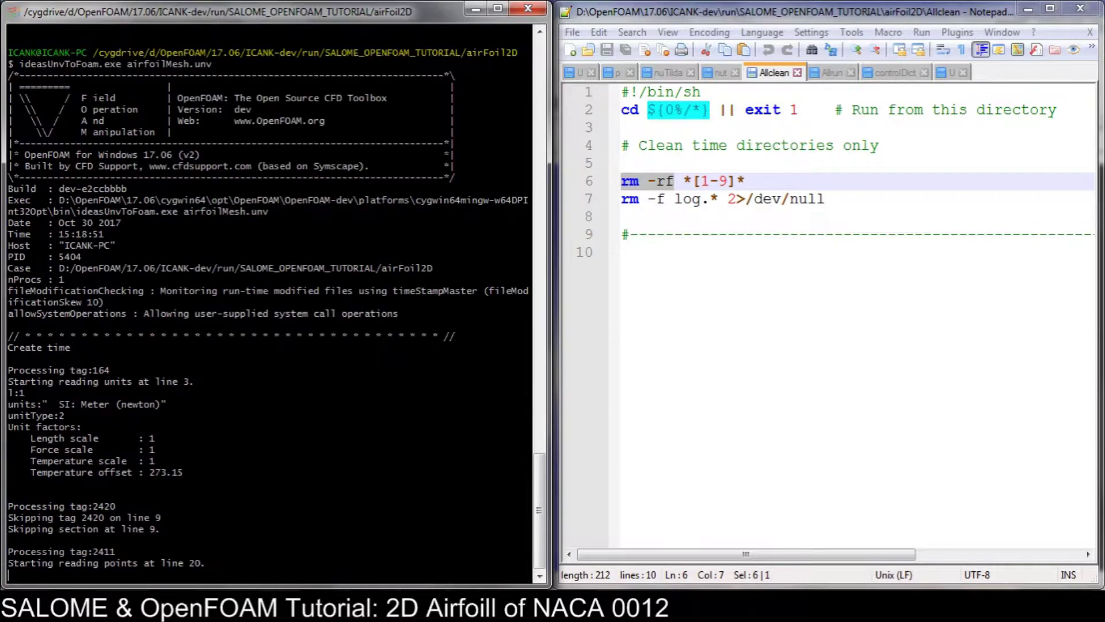
key(Up)
key(Up)
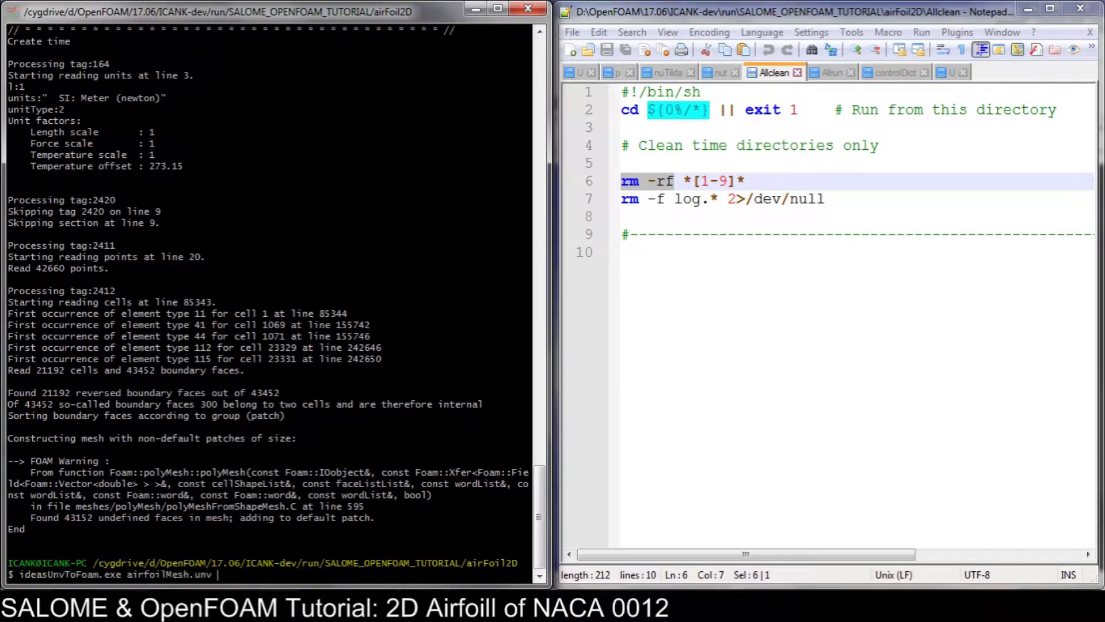
key(Return)
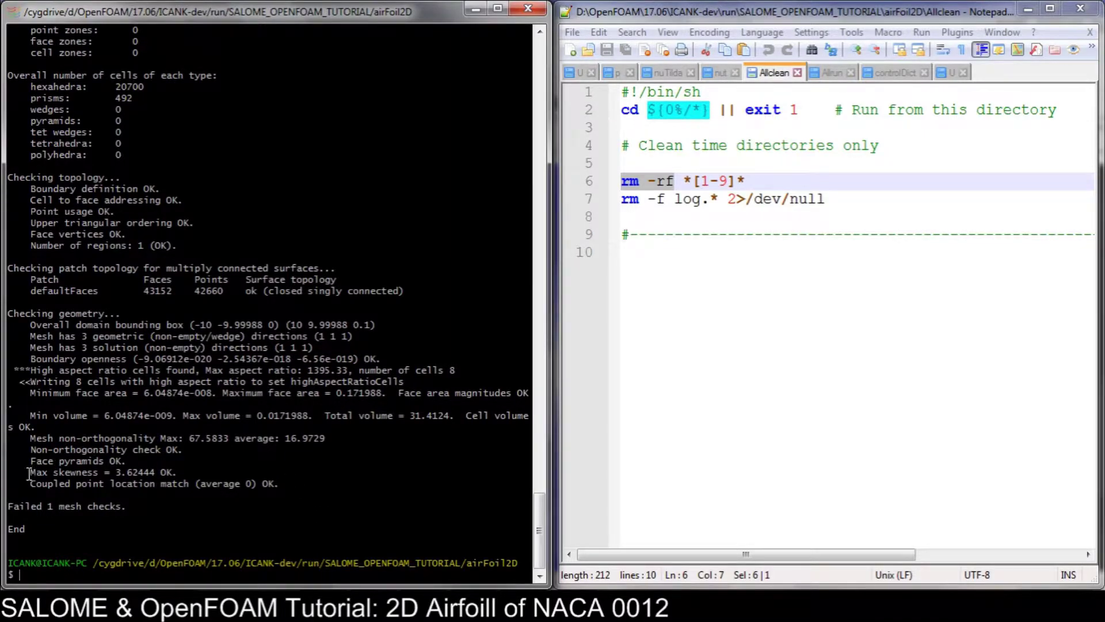
drag(29, 473, 174, 474)
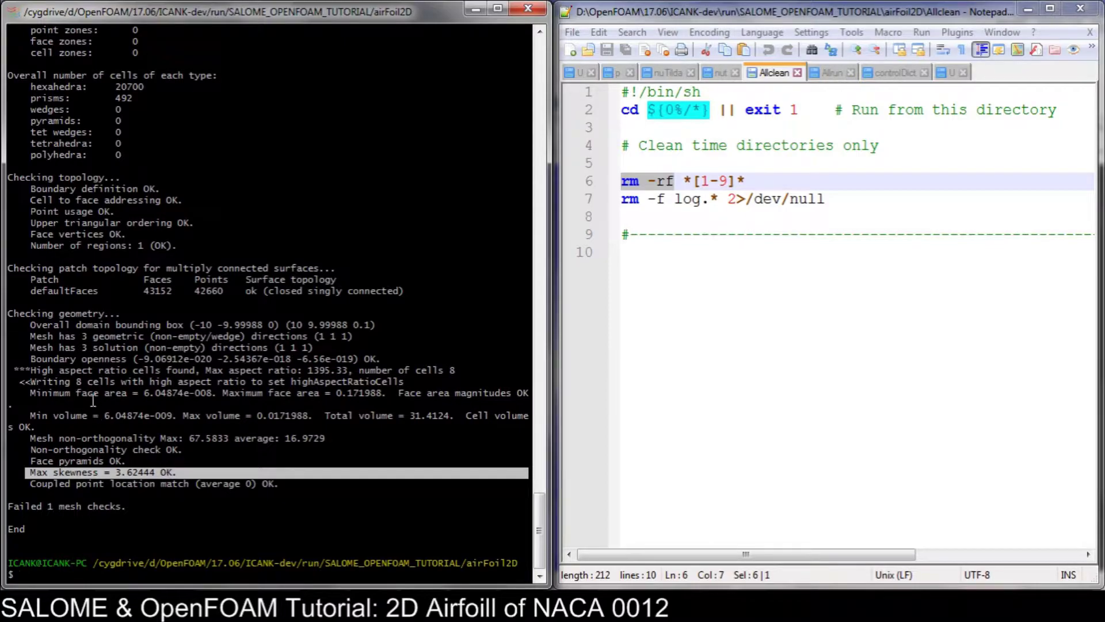
drag(152, 383, 406, 382)
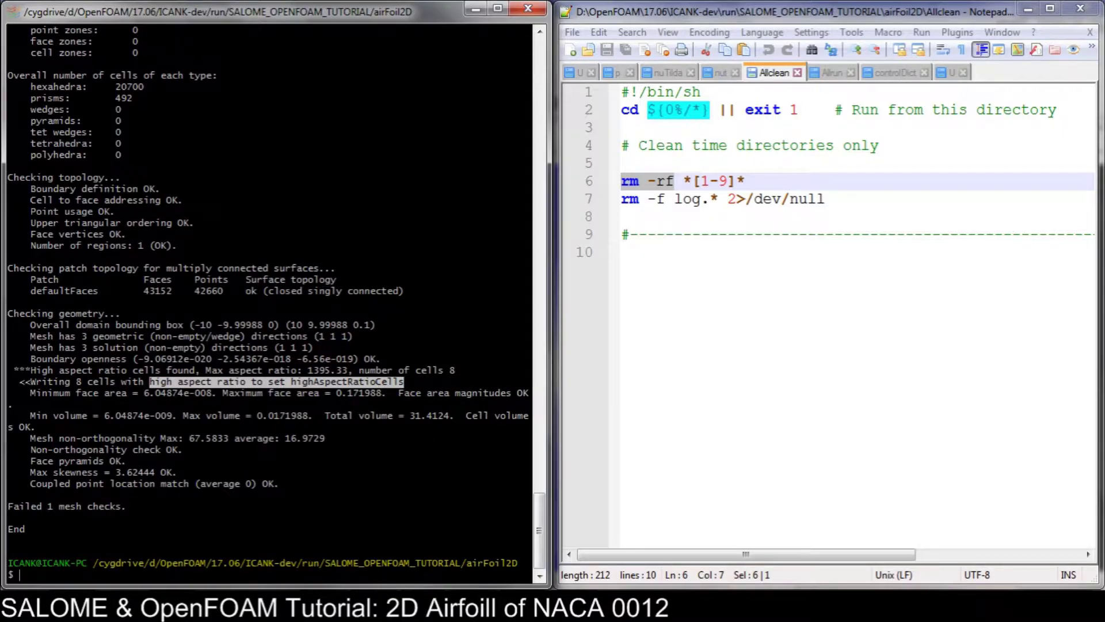
Clear Mesh_1's mesh data and recompute the airfoil mesh.
click(518, 518)
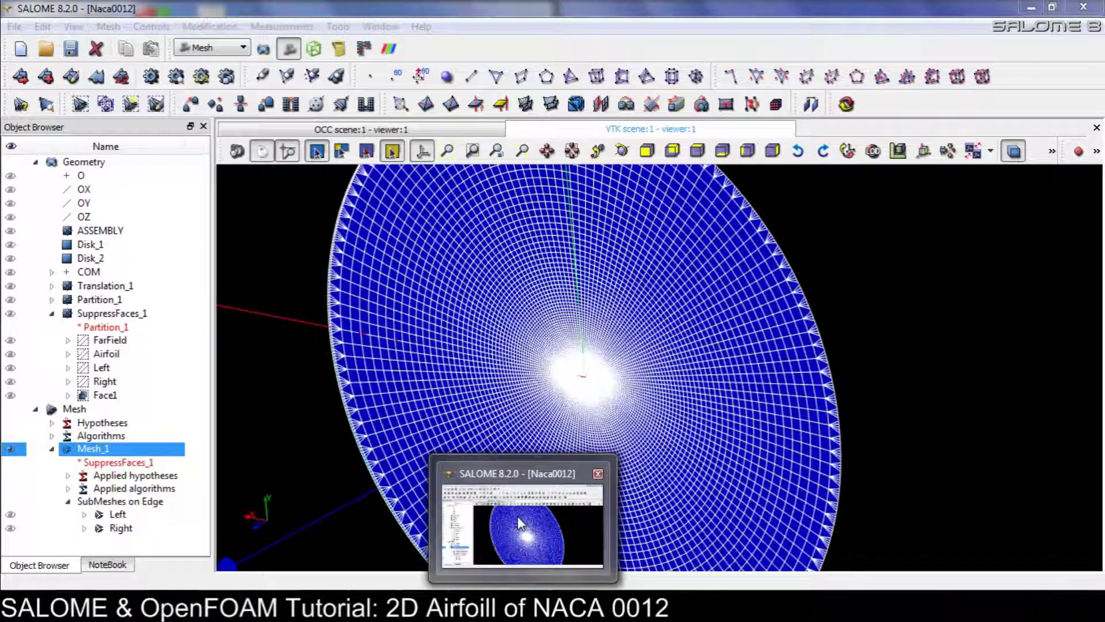
right_click(108, 452)
click(203, 292)
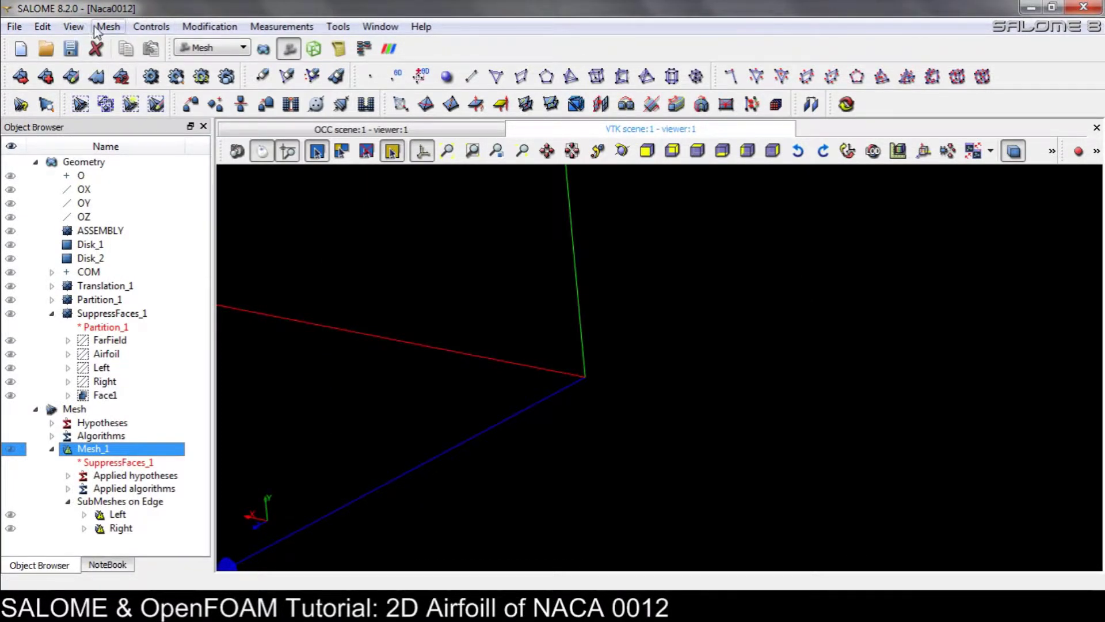
click(150, 76)
click(686, 517)
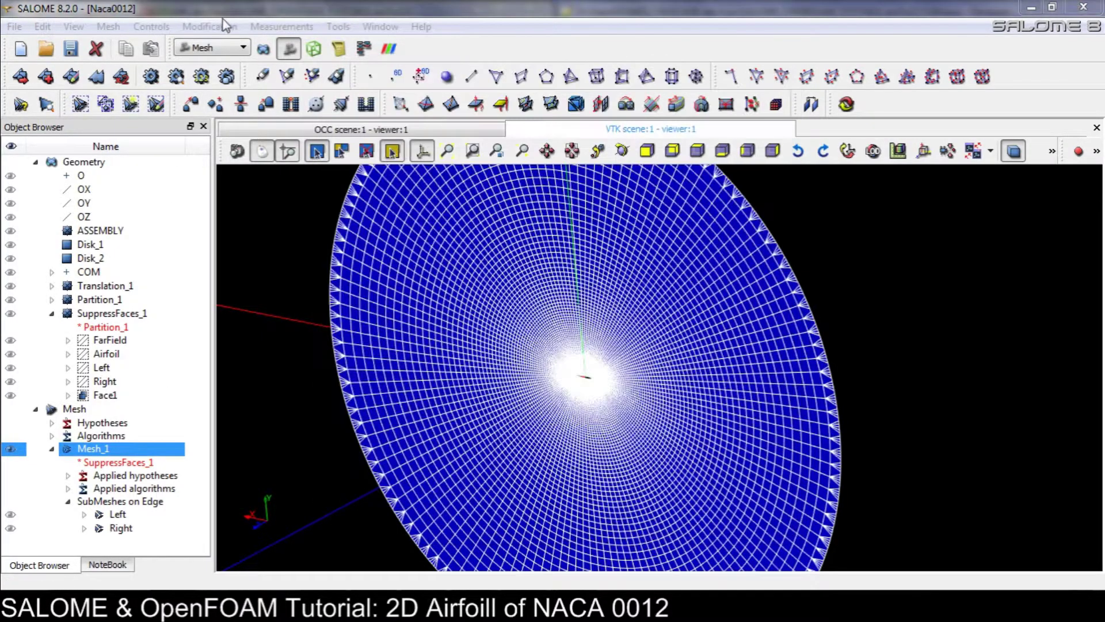
Extrude Mesh_1 along a line with a Z distance of 0.05.
click(210, 26)
click(223, 277)
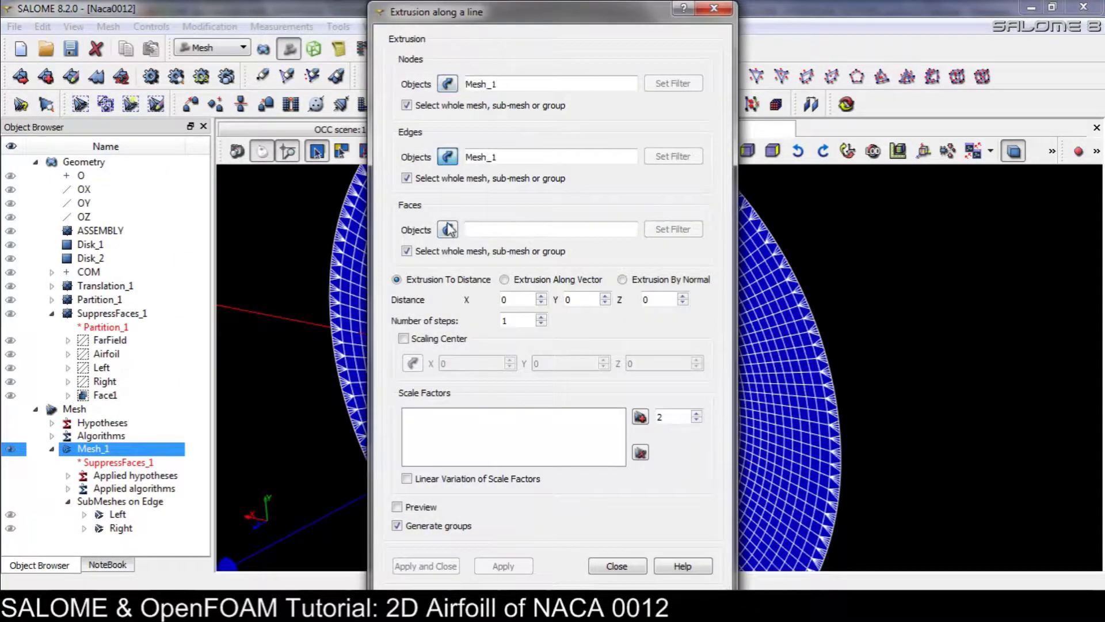
click(657, 299)
text(.01)
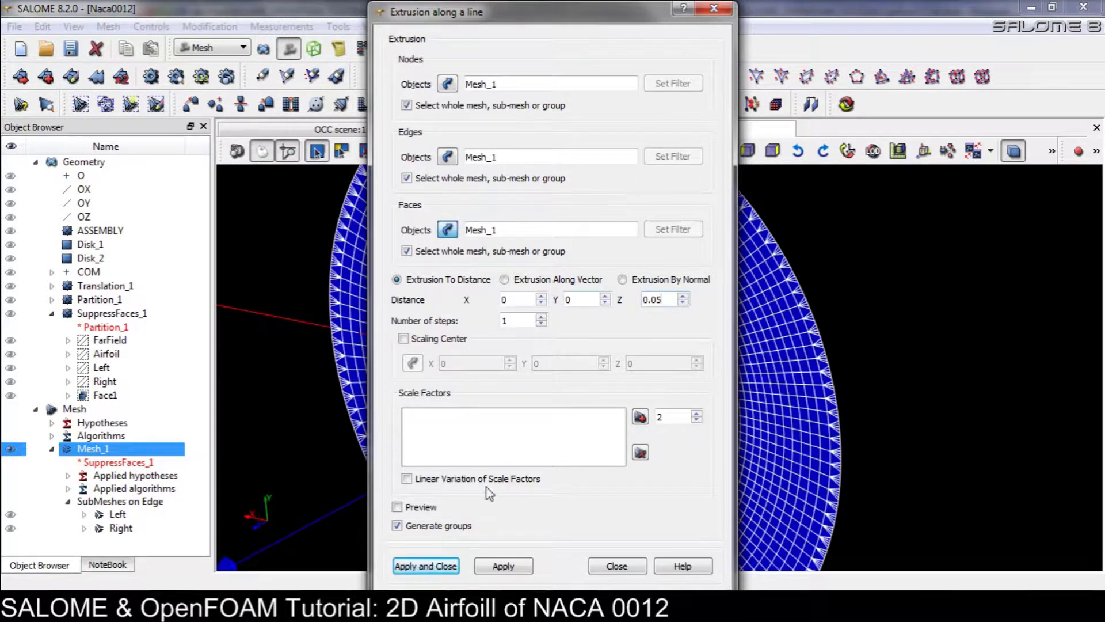
click(430, 565)
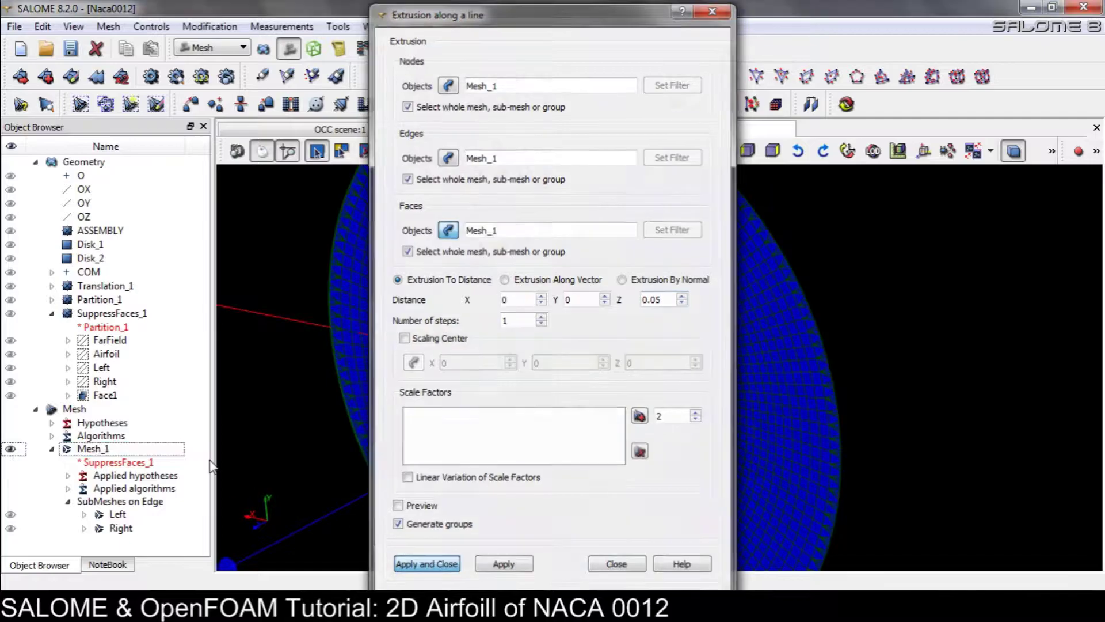
Export the extruded Mesh_1 as UNV, overwriting airfoilMesh.unv in airFoil2D.
right_click(109, 449)
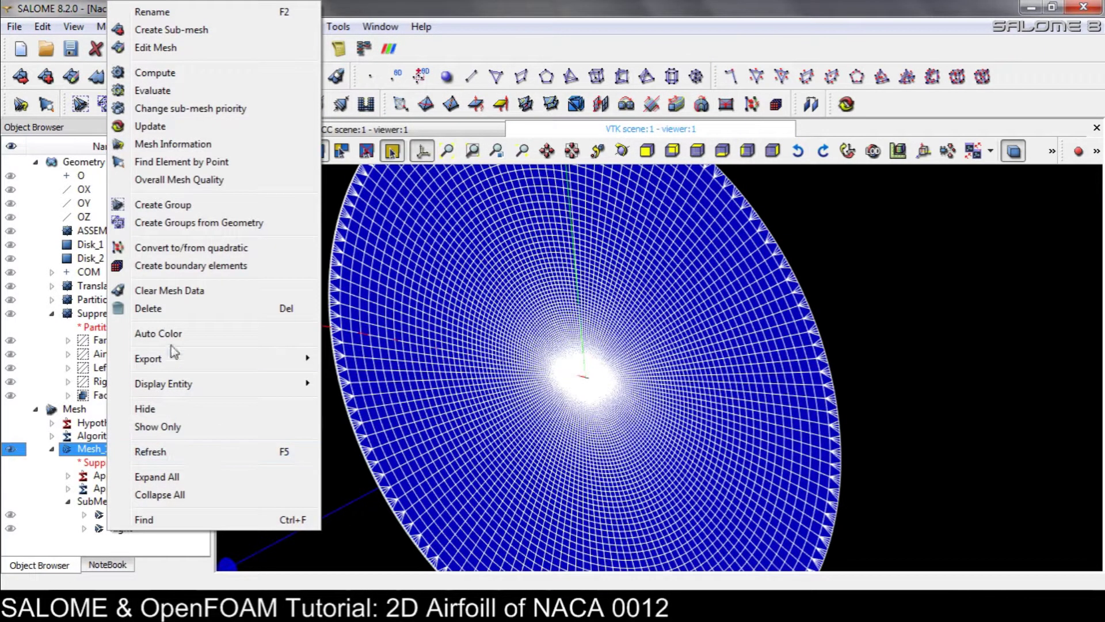
mouse_move(167, 357)
click(345, 375)
click(429, 242)
click(769, 407)
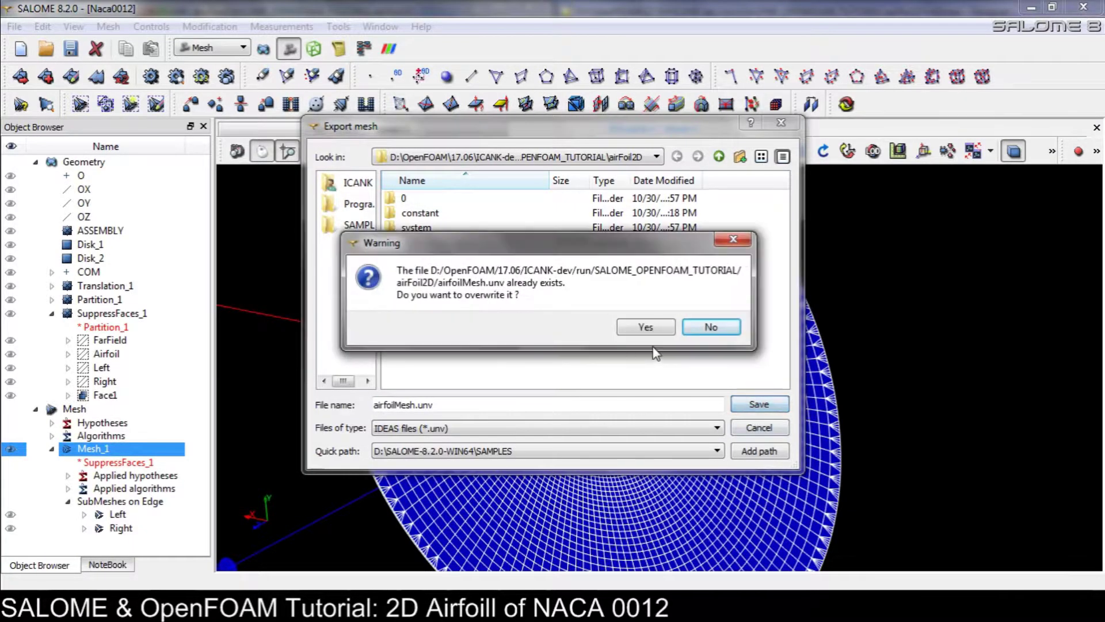
click(643, 326)
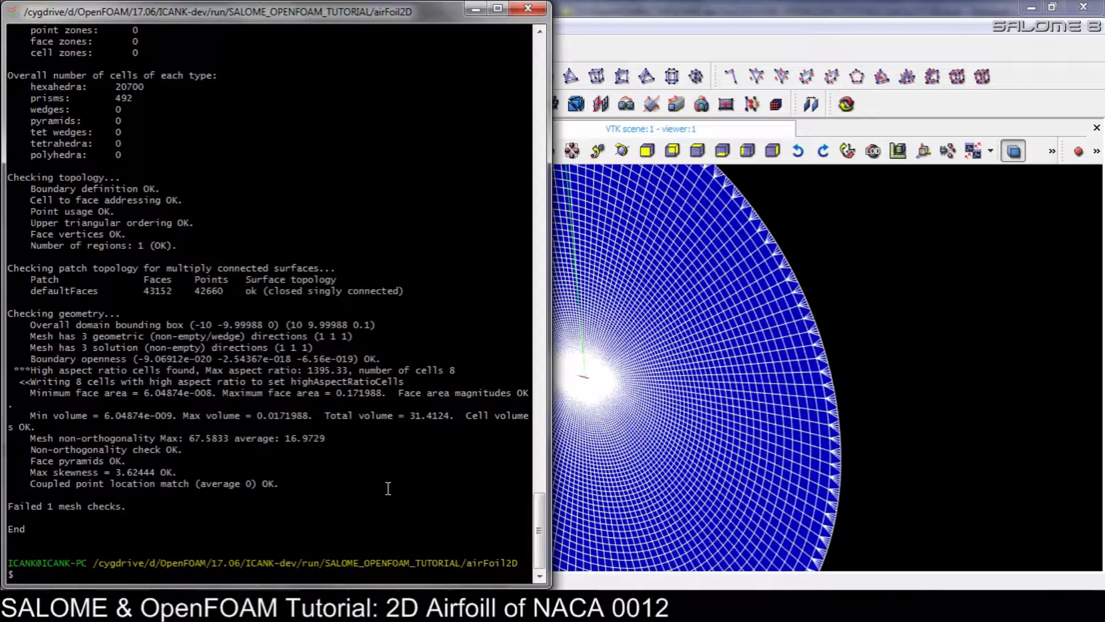
Delete constant/polyMesh and regenerate it from airfoilMesh.unv with ideasUnvToFoam.exe.
text(rm -rf con)
key(Tab)
text(po)
key(Tab)
key(Return)
text(ideasUnvToFoam.exe airfoilMesh.unv)
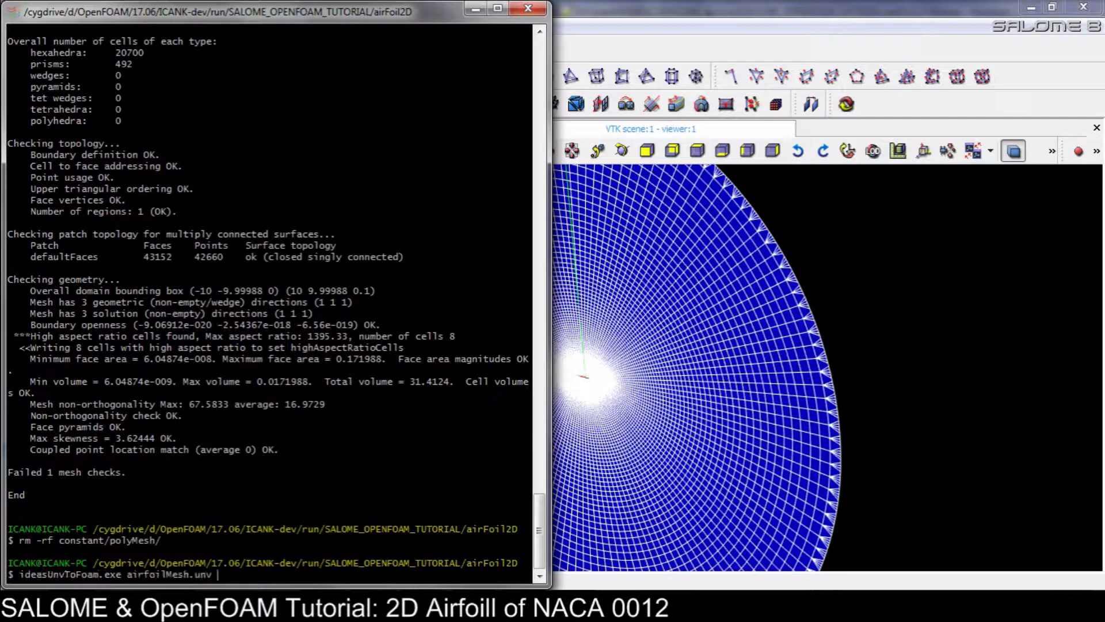
key(Return)
Rerun checkMesh.exe and highlight the Mesh OK result line.
key(Up)
key(Up)
key(Up)
key(Return)
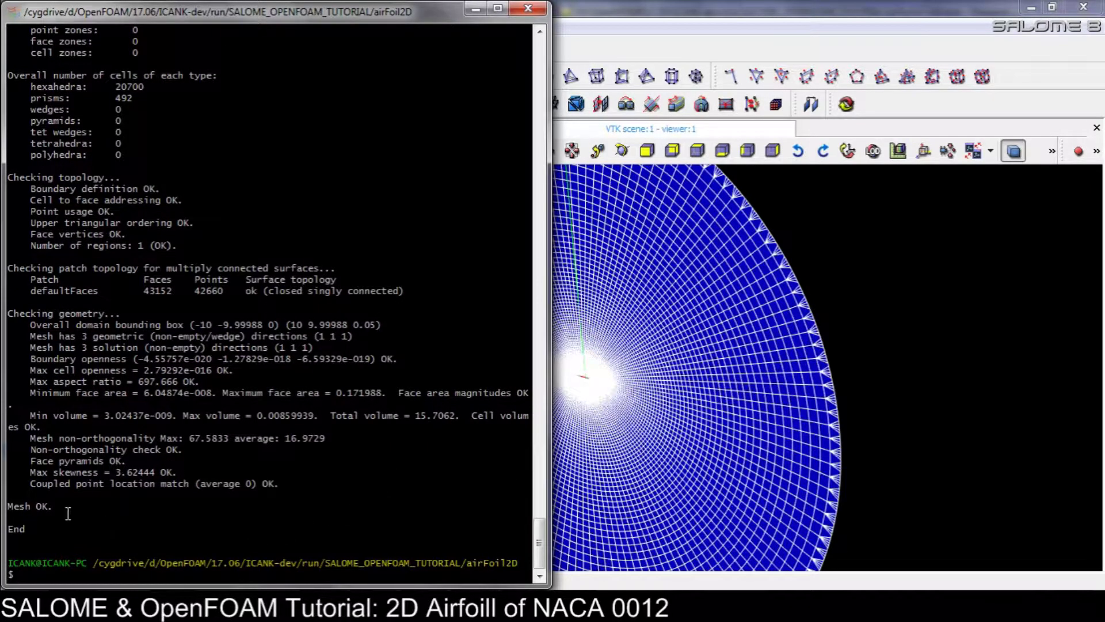
triple_click(68, 510)
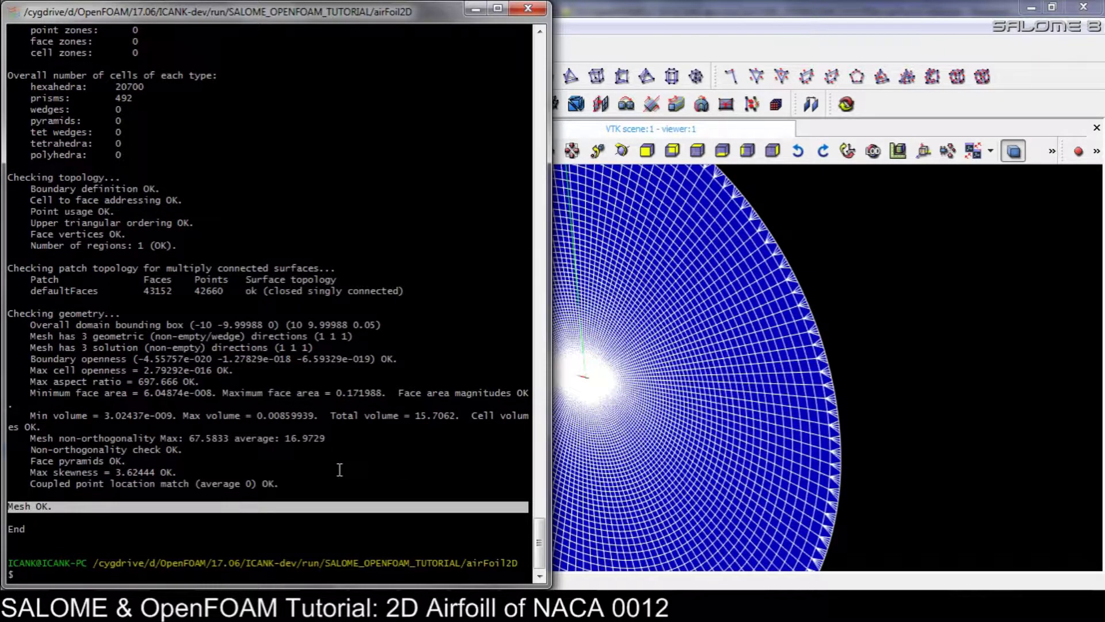
click(643, 456)
Clear the computed mesh data of Mesh_1.
ctrl+drag(533, 478, 493, 372)
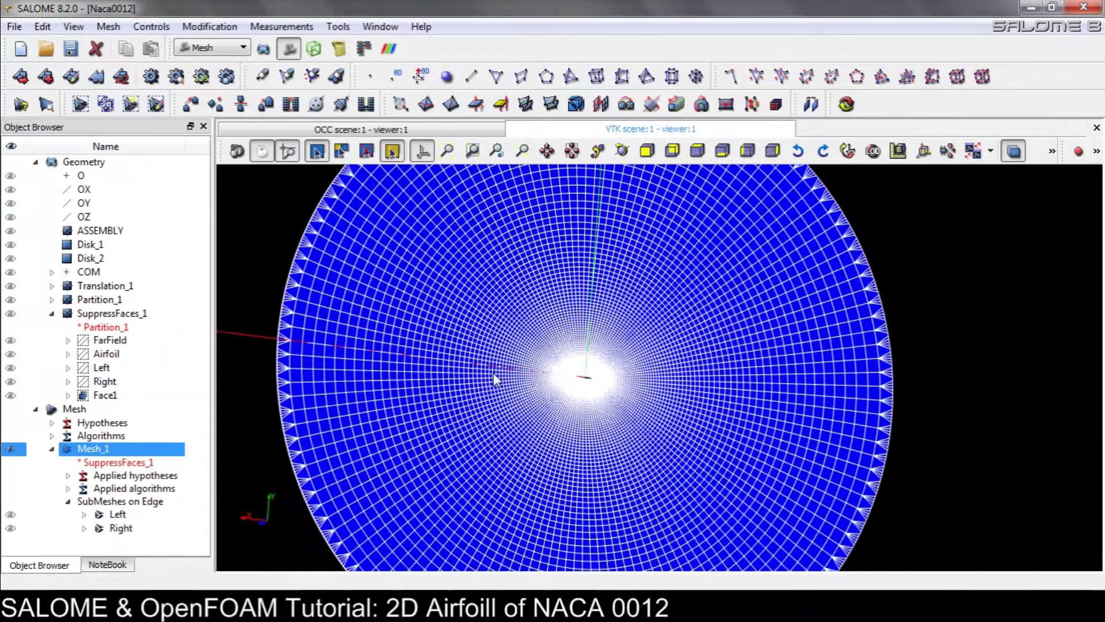
scroll(581, 374, up, 3)
scroll(581, 374, up, 2)
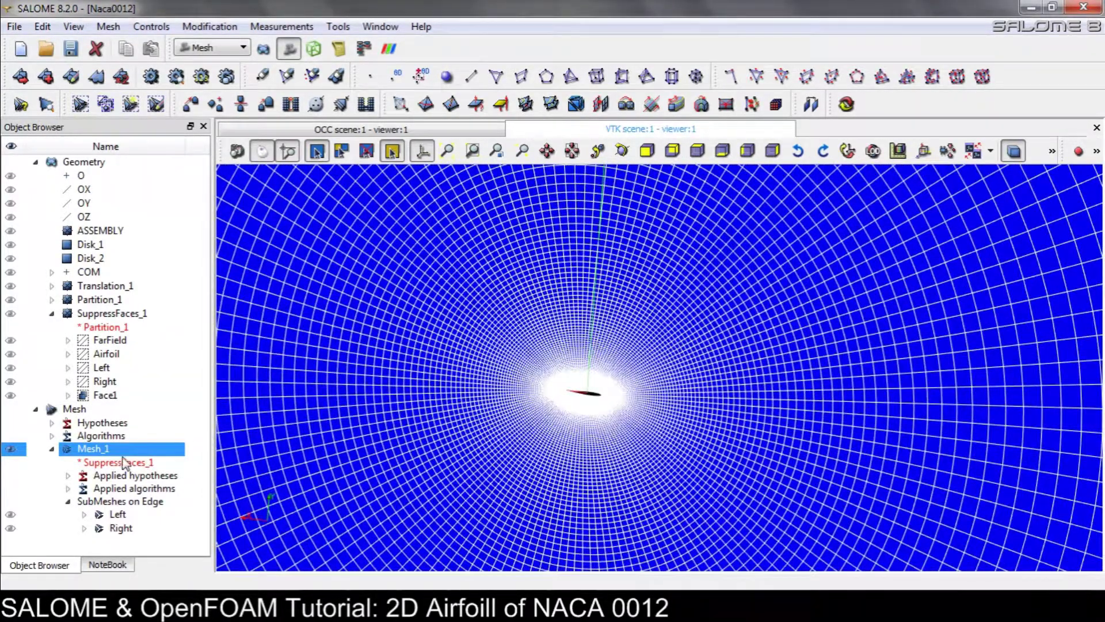
right_click(121, 455)
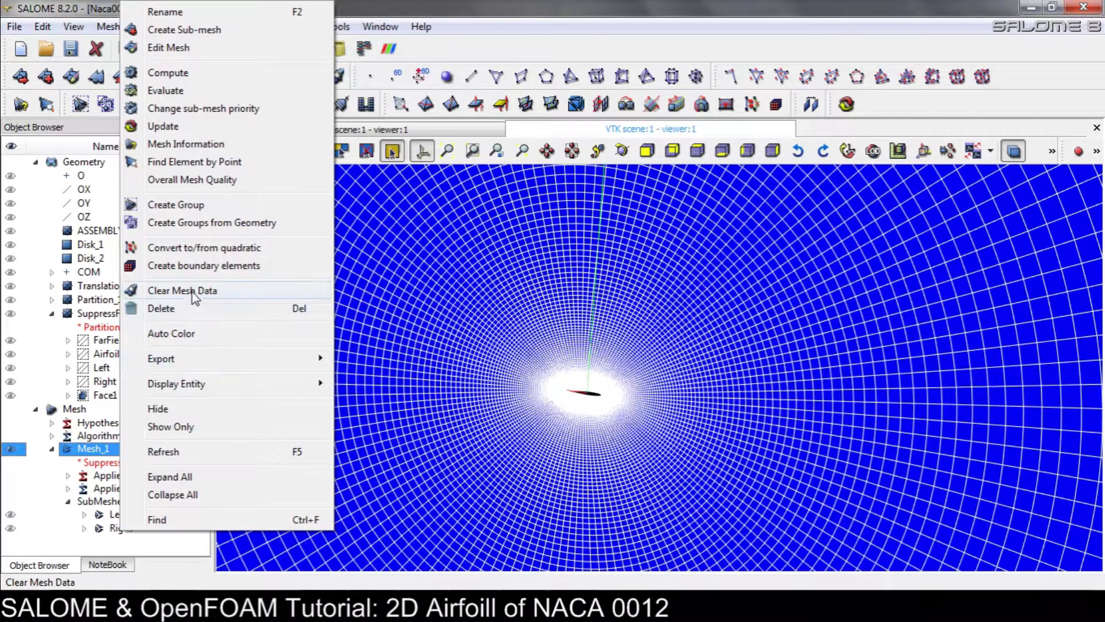
click(172, 291)
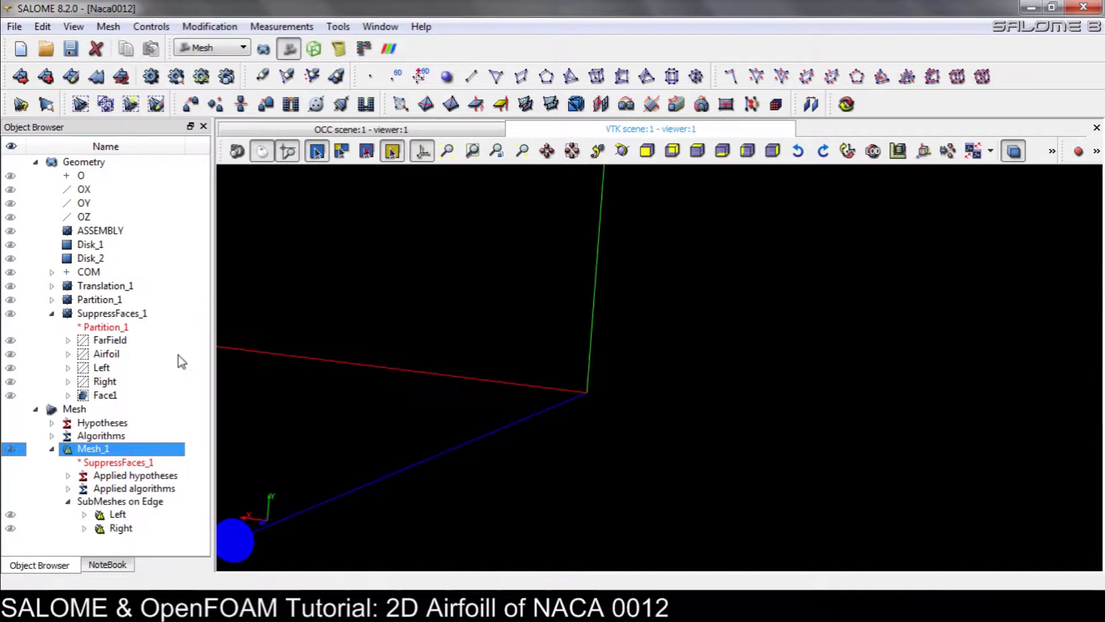
Create mesh groups from the FarField, Airfoil and Face1 geometry.
right_click(108, 452)
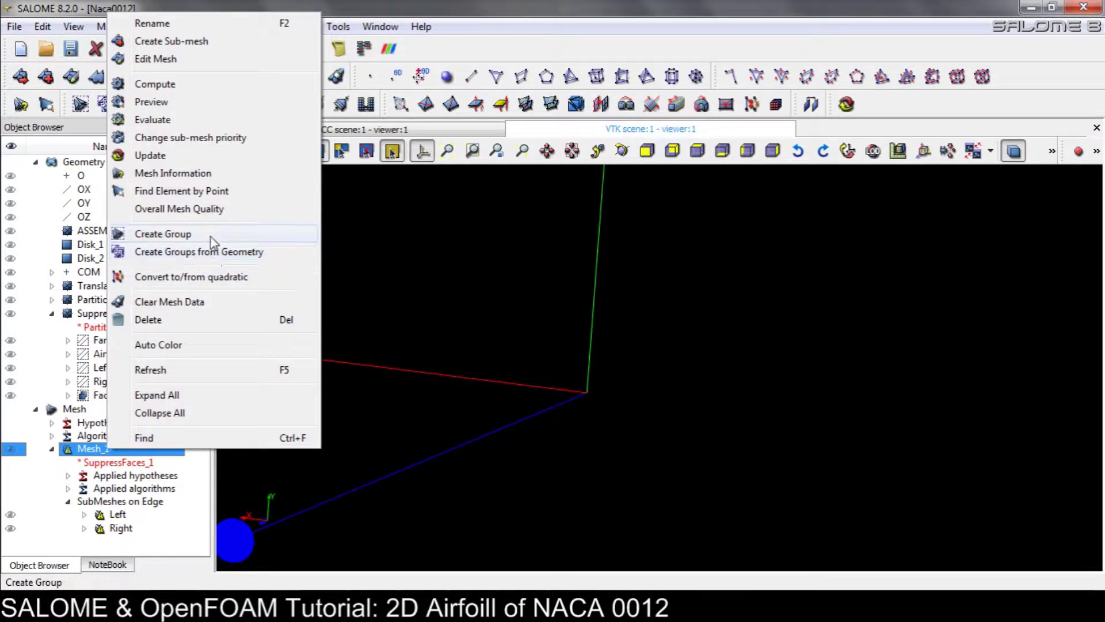
click(208, 253)
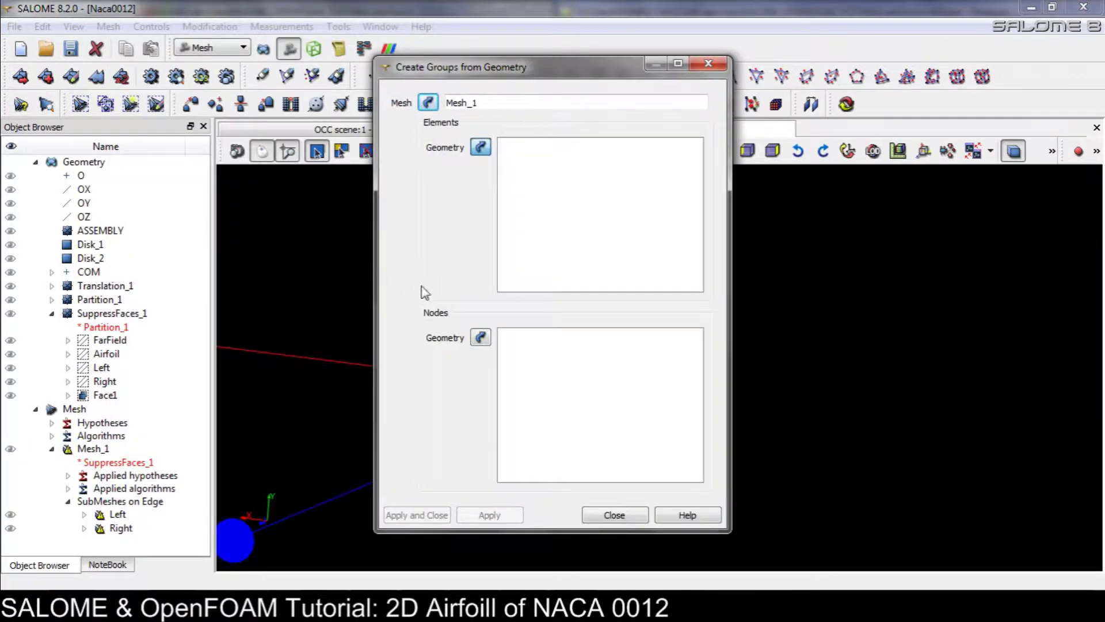
click(97, 340)
click(107, 353)
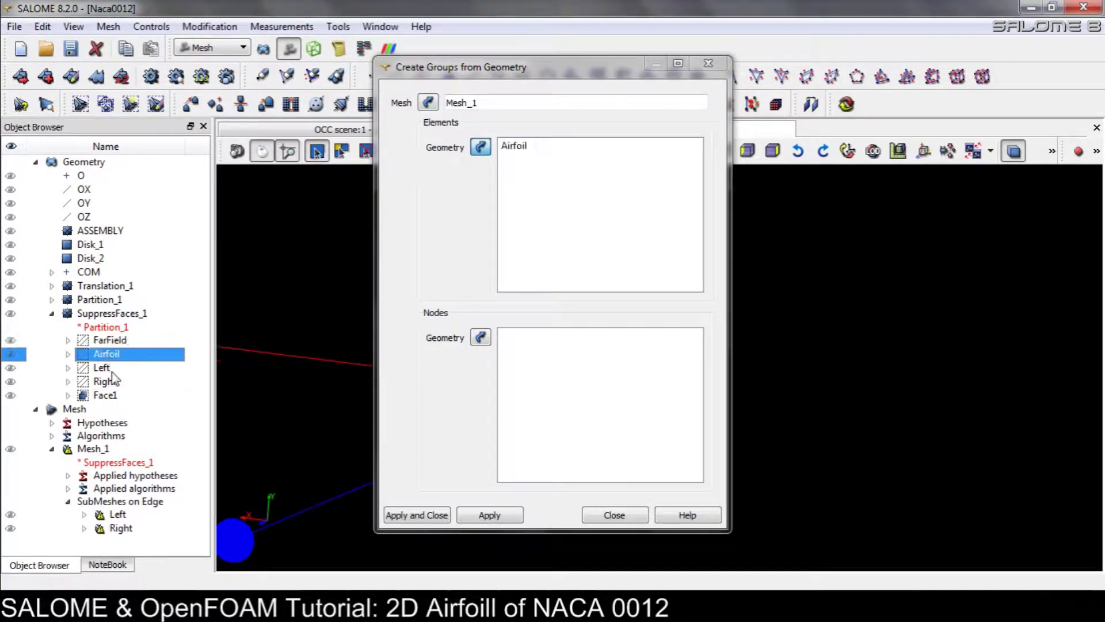
click(104, 340)
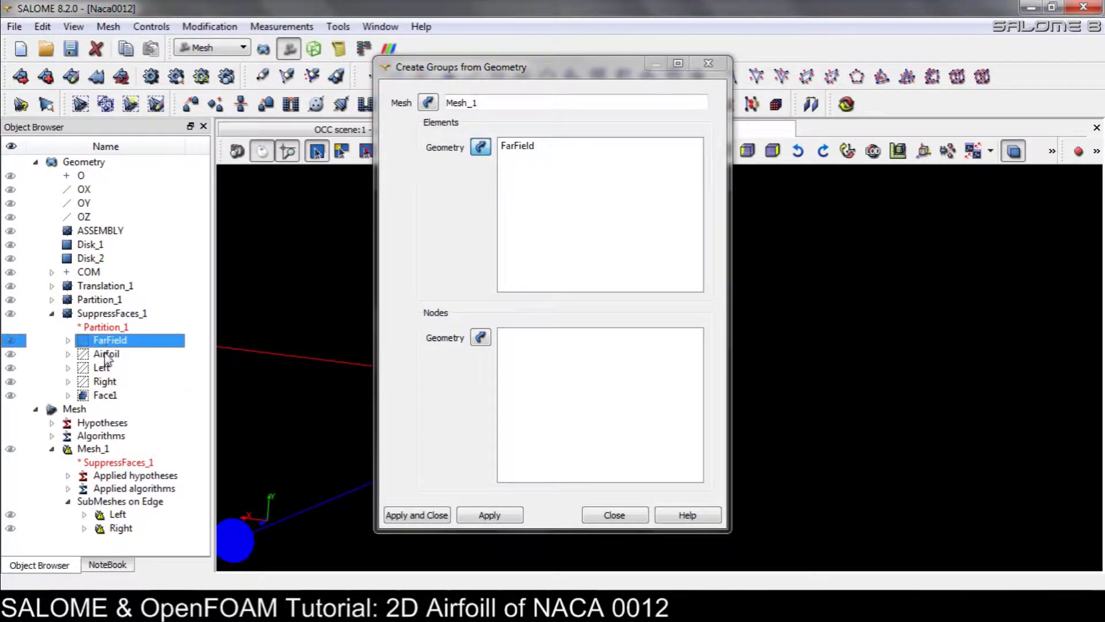
ctrl+click(105, 353)
ctrl+click(105, 396)
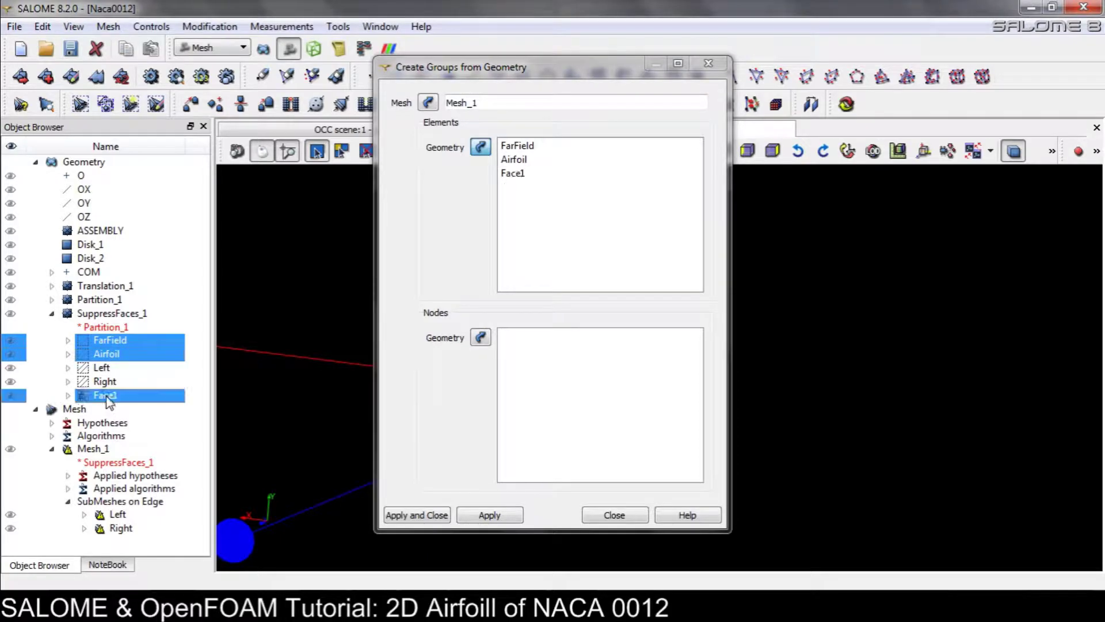
click(417, 515)
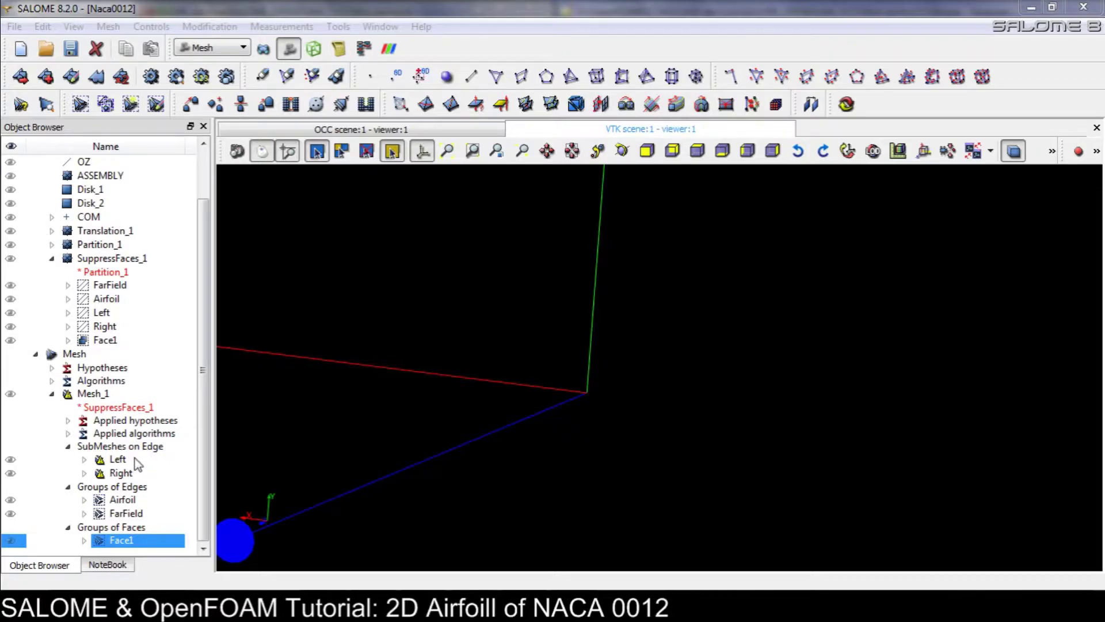
Save the study and recompute Mesh_1 with its new groups.
click(95, 394)
click(70, 48)
click(151, 76)
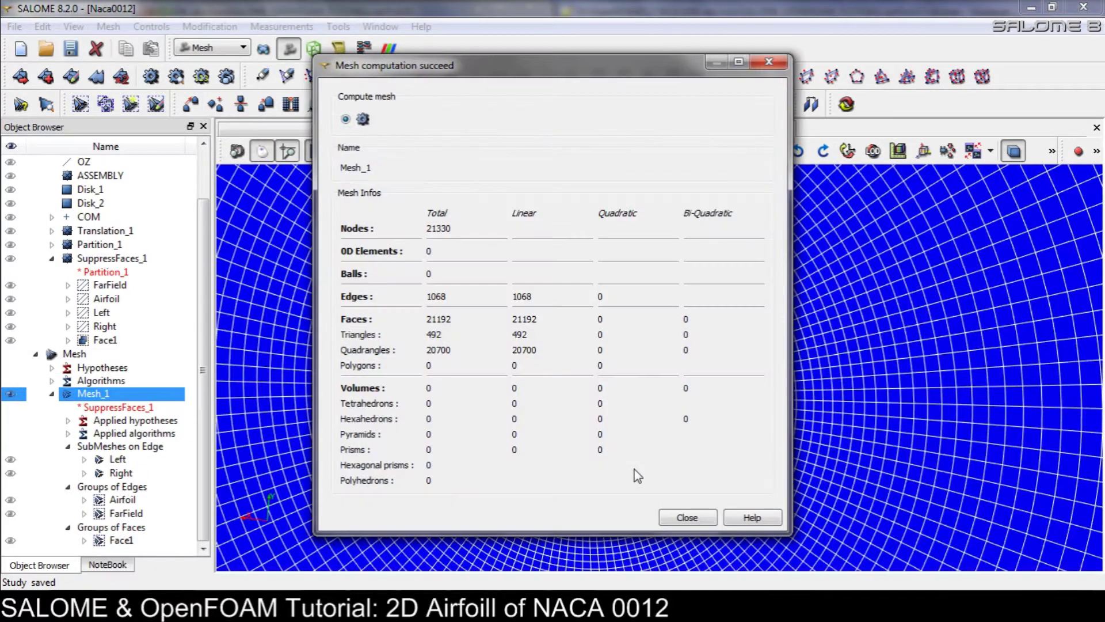
click(687, 516)
click(210, 27)
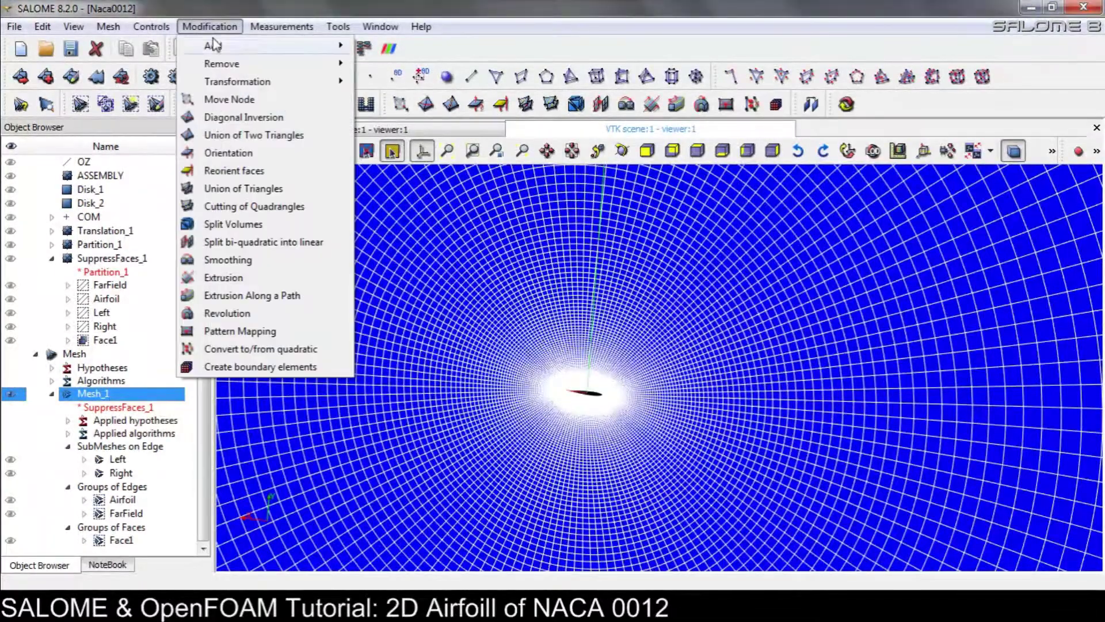
click(227, 279)
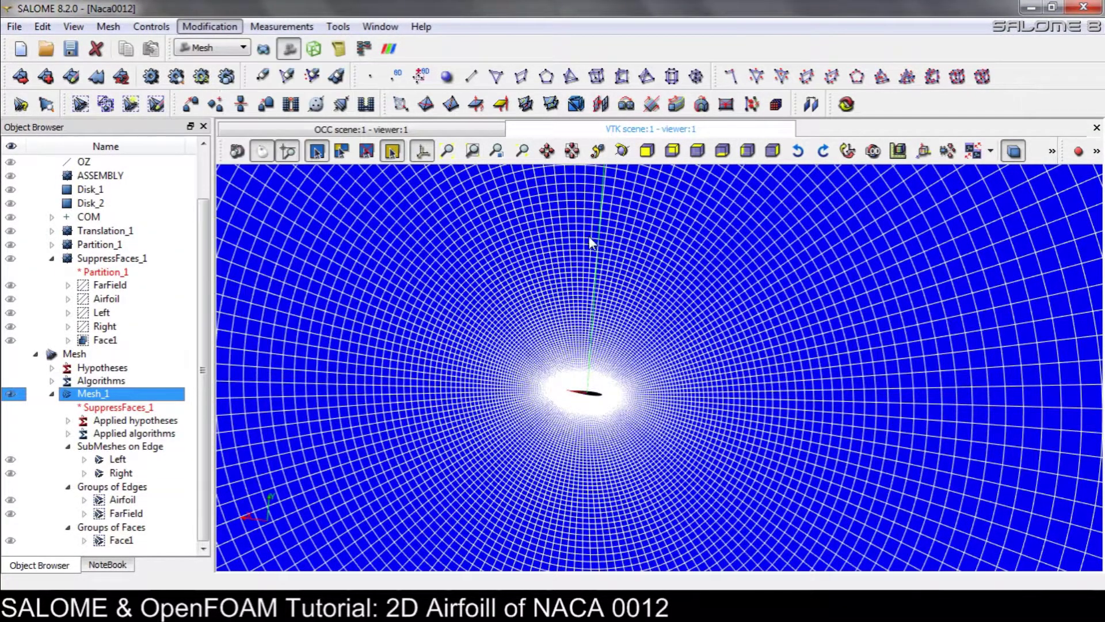
Extrude Mesh_1's edges and faces 0.05 along Z, generating groups.
click(447, 156)
click(447, 230)
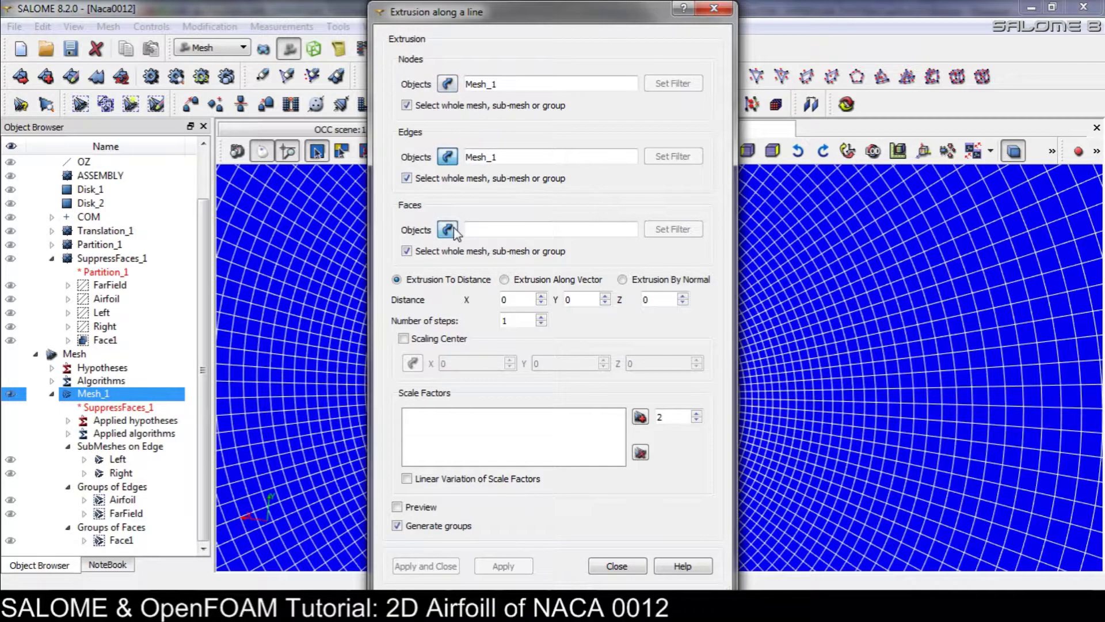
click(666, 299)
text(0.0)
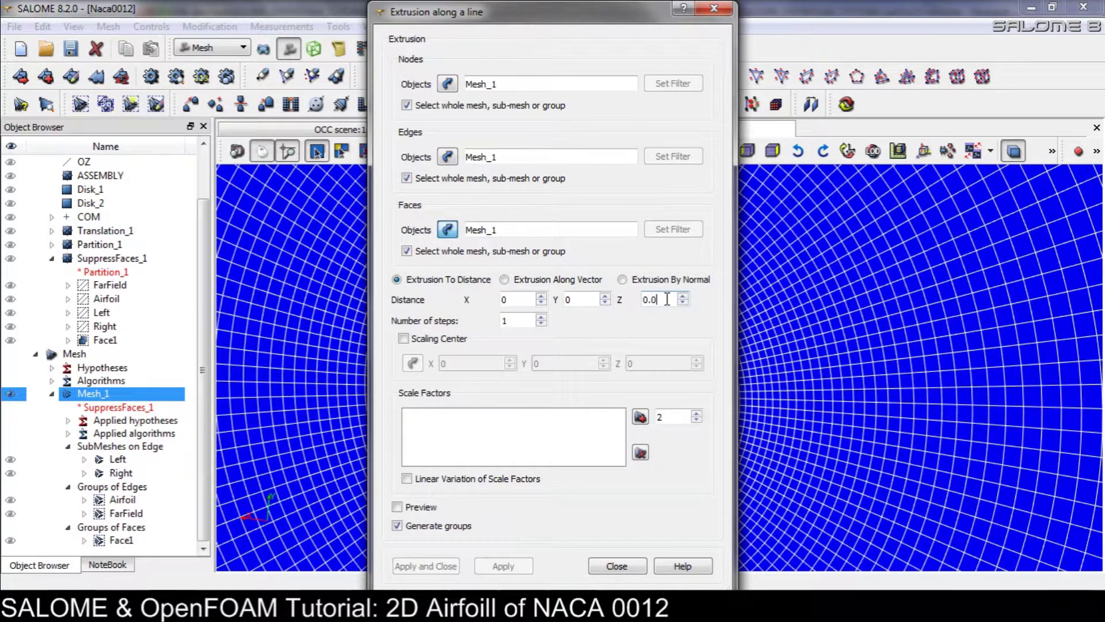
text(5)
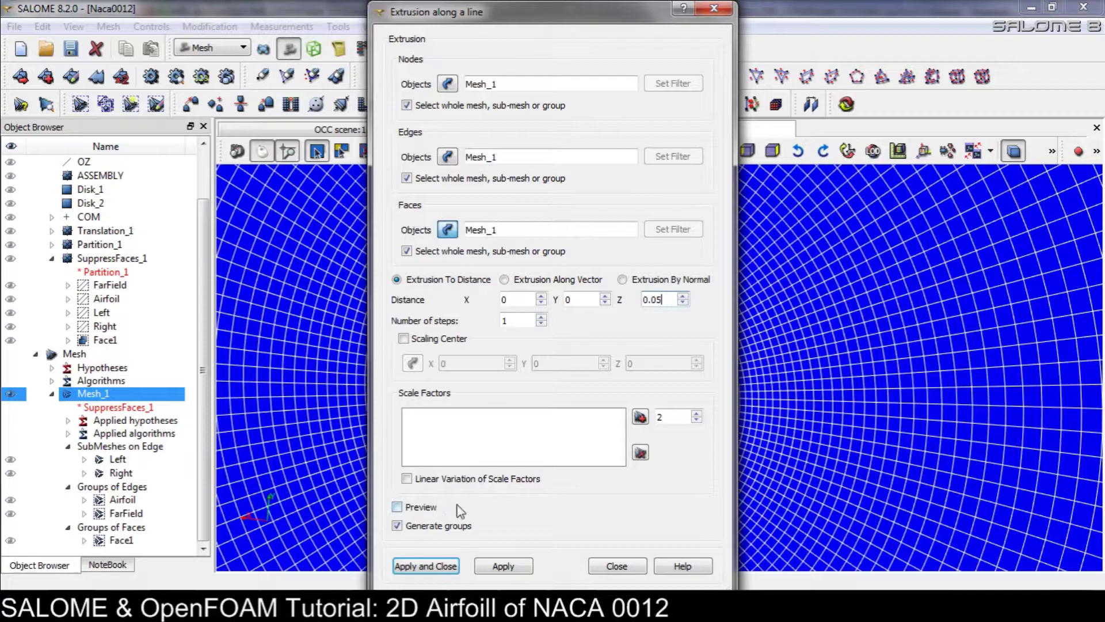
click(442, 569)
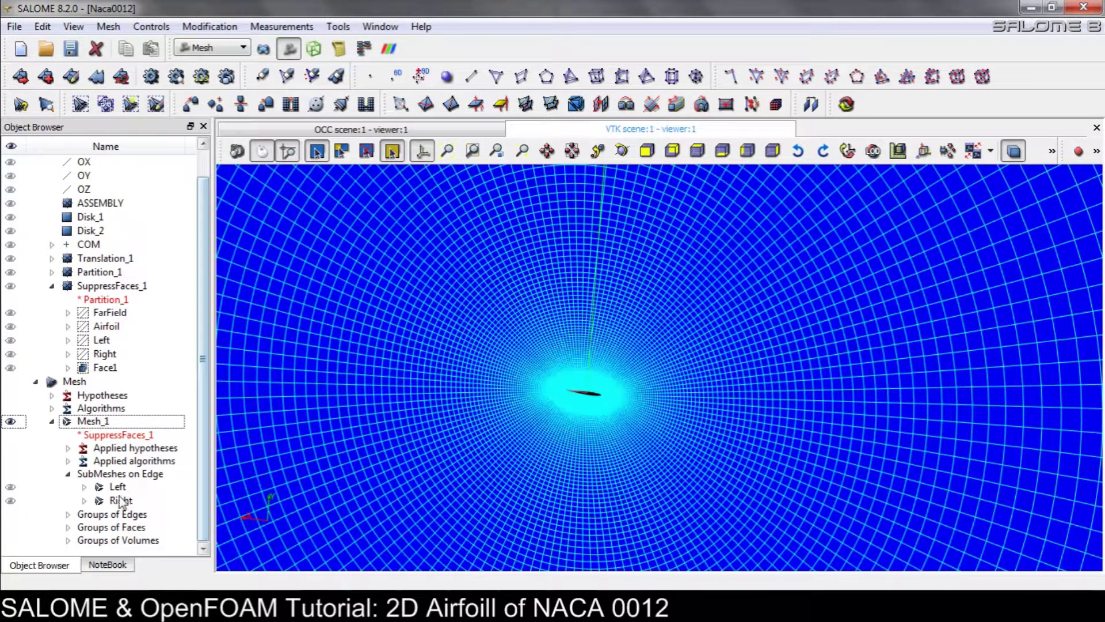
click(68, 514)
Delete the Face1_extruded volume group.
scroll(81, 526, down, 2)
click(68, 527)
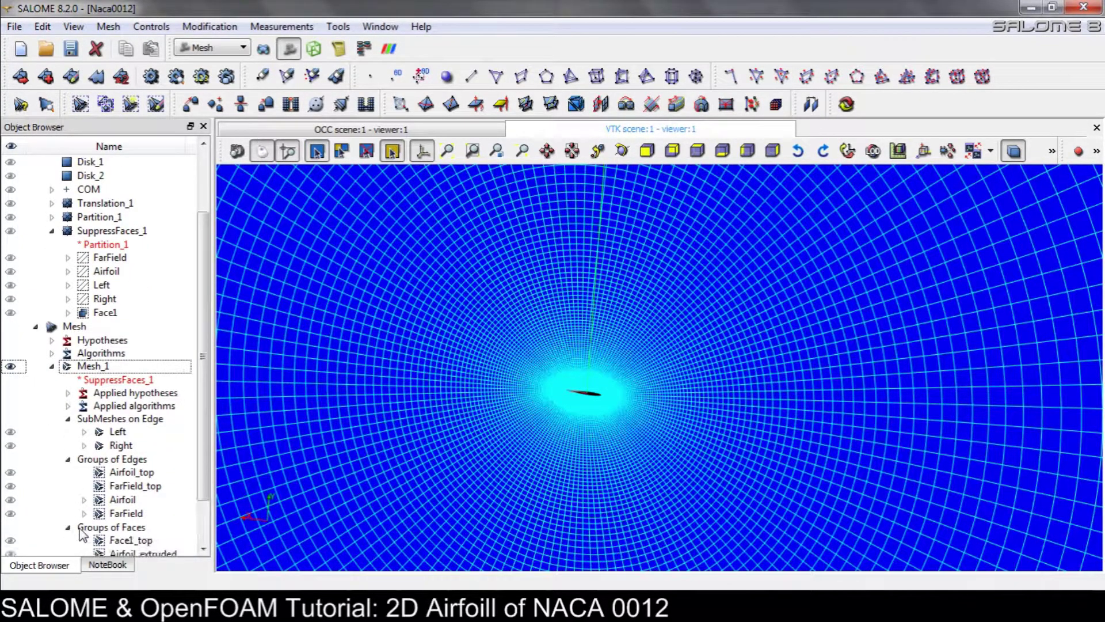
scroll(82, 524, down, 2)
click(68, 540)
scroll(128, 535, down, 1)
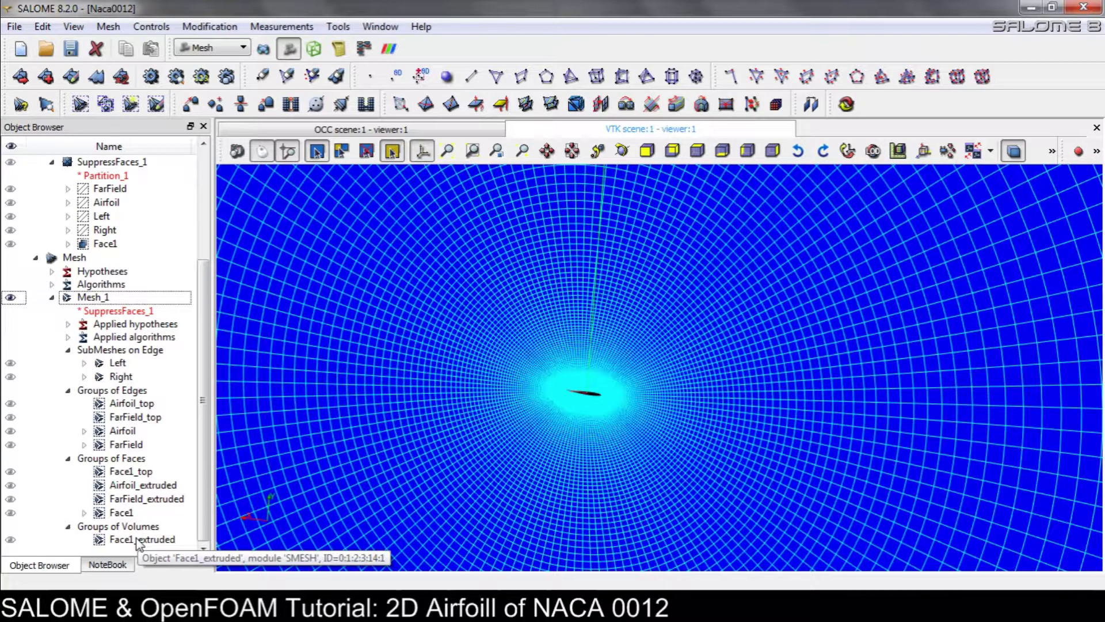
click(139, 540)
key(Delete)
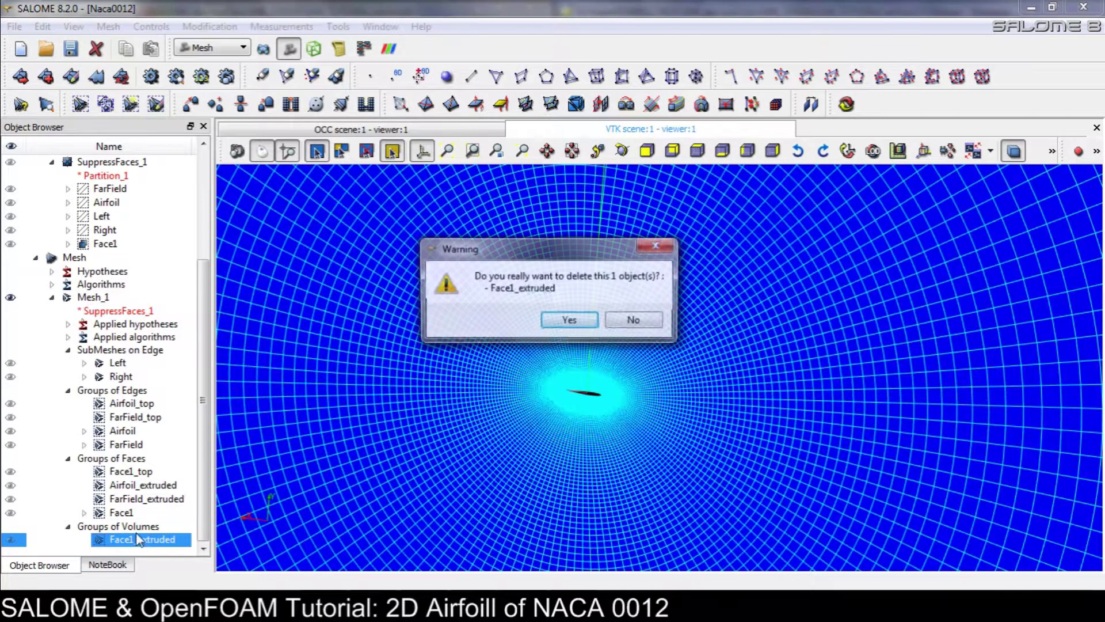
click(569, 322)
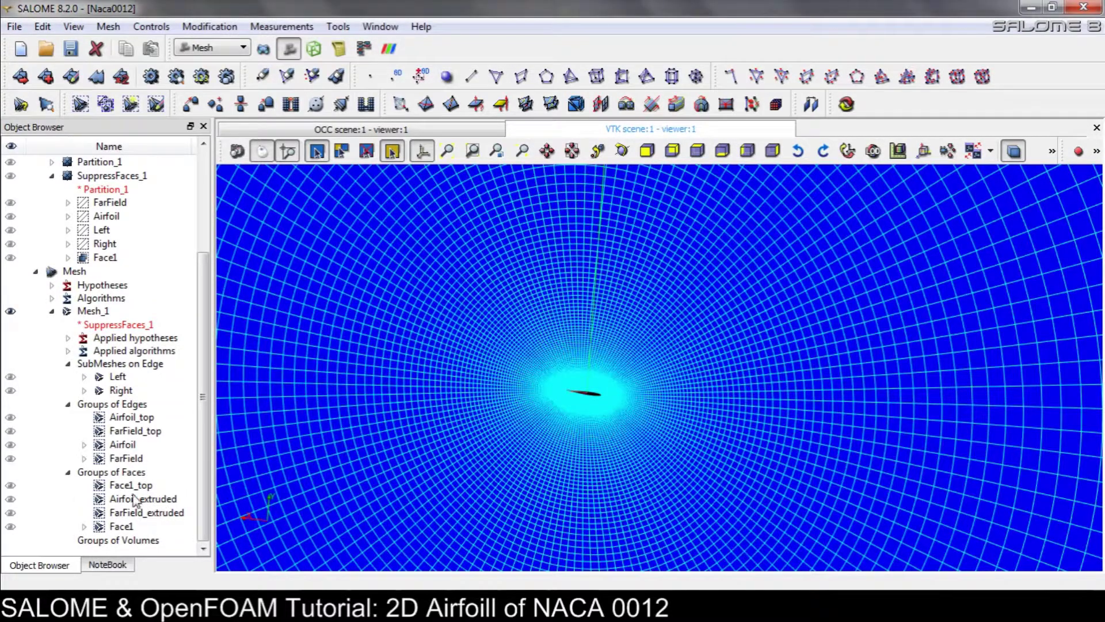
Delete the four generated edge groups.
click(132, 460)
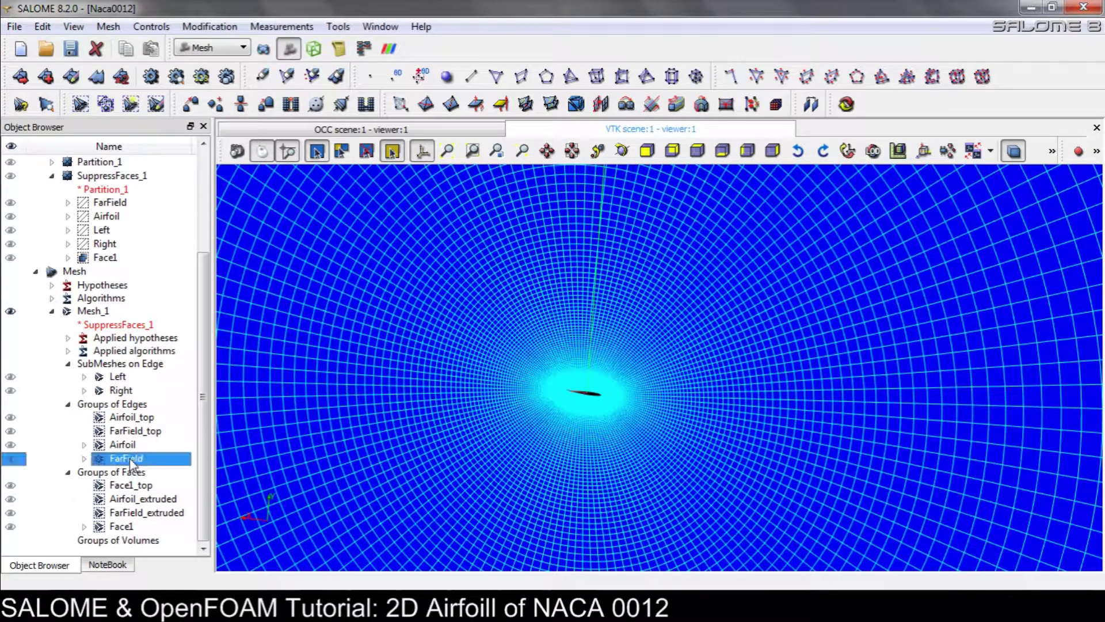
shift+click(128, 420)
key(Delete)
key(Return)
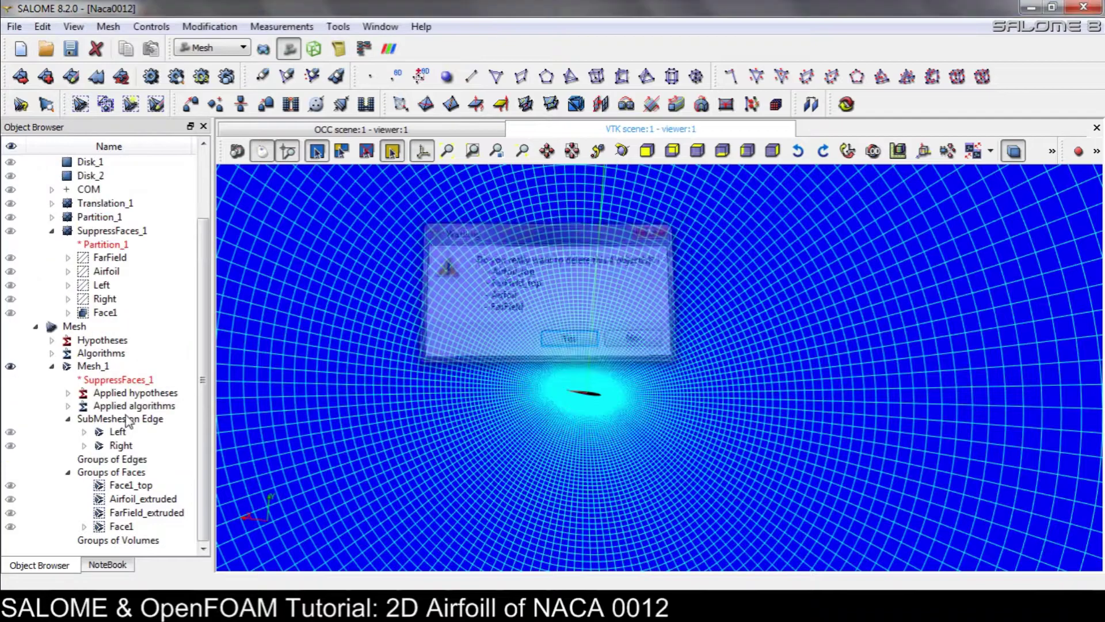
Rename Face1_top to Face2 and Airfoil_extruded to Airfoil.
double_click(130, 489)
click(162, 487)
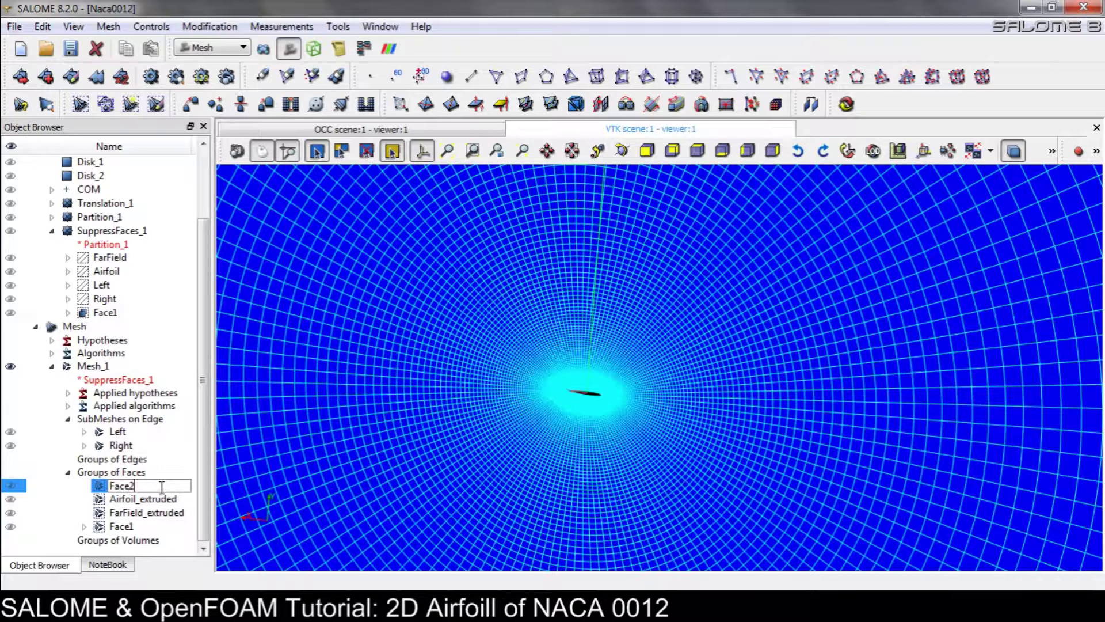
text(Face2)
key(Return)
double_click(173, 499)
click(183, 498)
key(BackSpace)
key(BackSpace)
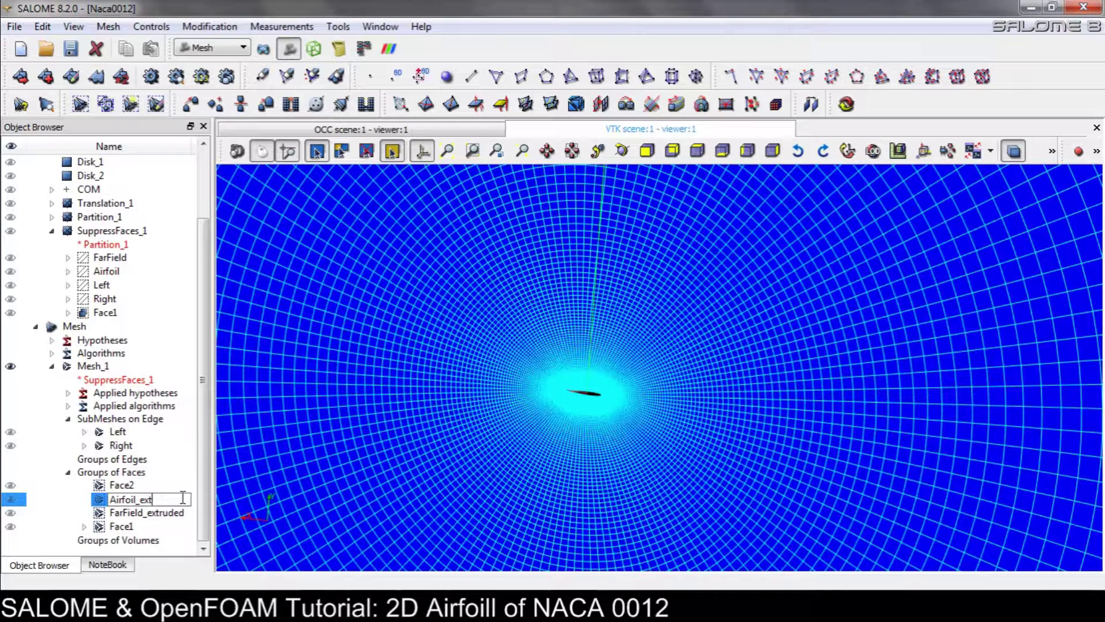
key(Return)
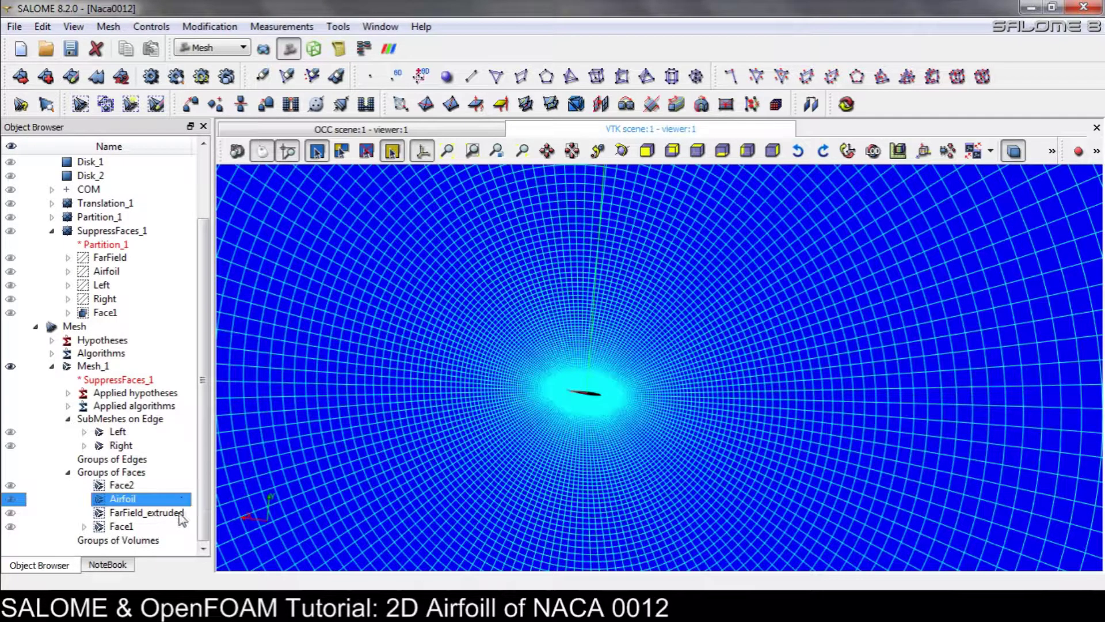
Rename FarField_extruded to FarField and save the study.
double_click(184, 513)
click(186, 513)
key(BackSpace)
key(BackSpace)
key(BackSpace)
key(BackSpace)
key(BackSpace)
key(BackSpace)
key(BackSpace)
key(Return)
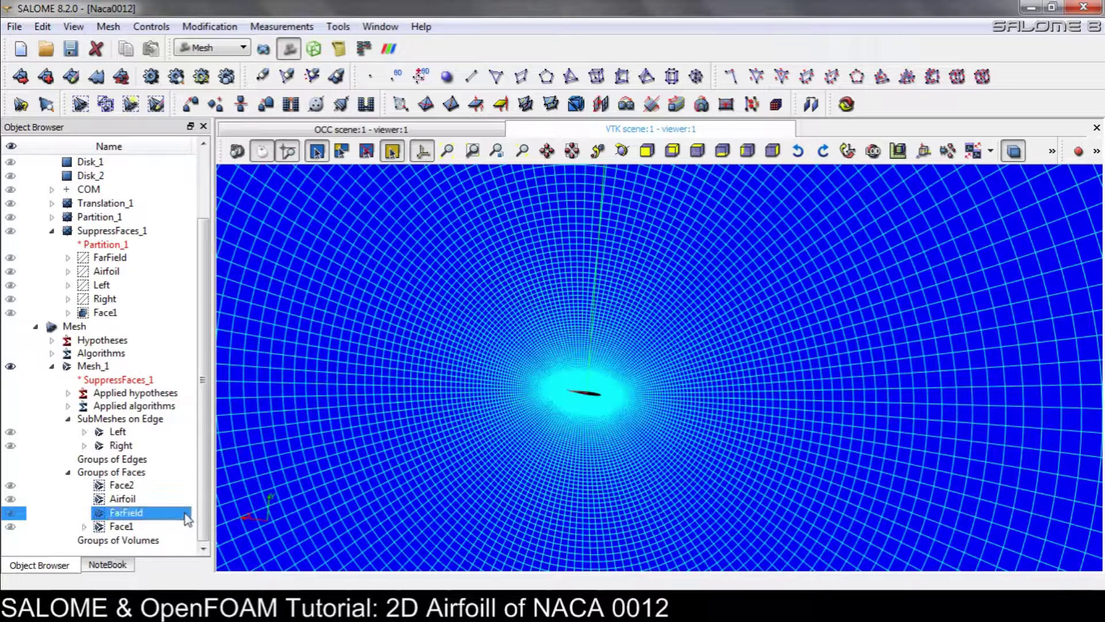
click(71, 49)
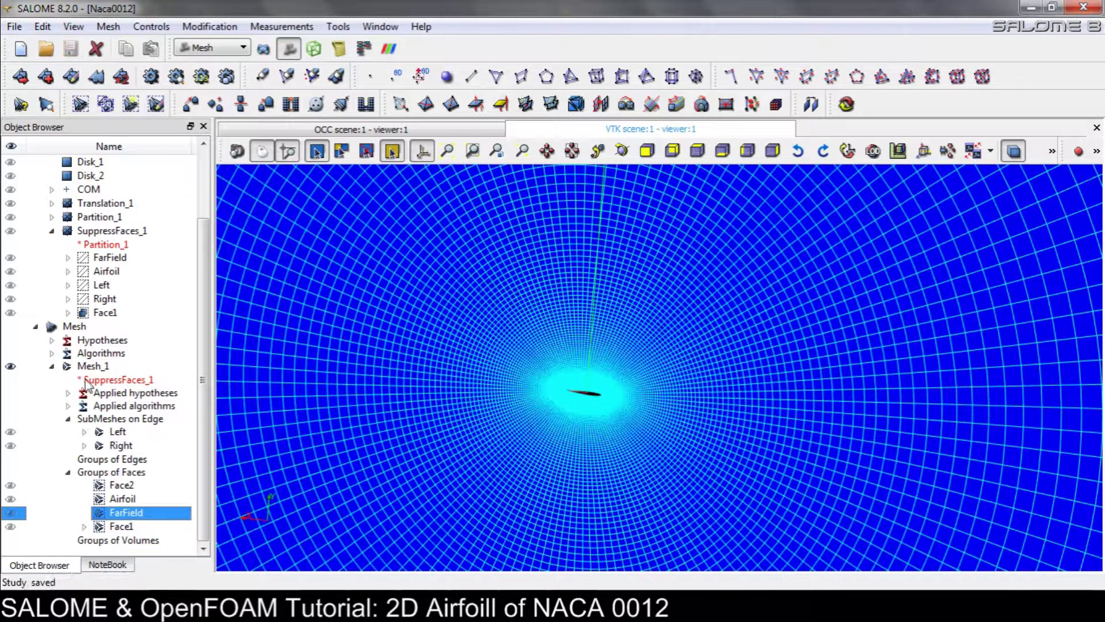
Export Mesh_1 as UNV to airfoilMesh.unv, overwriting the existing file.
click(93, 366)
right_click(88, 366)
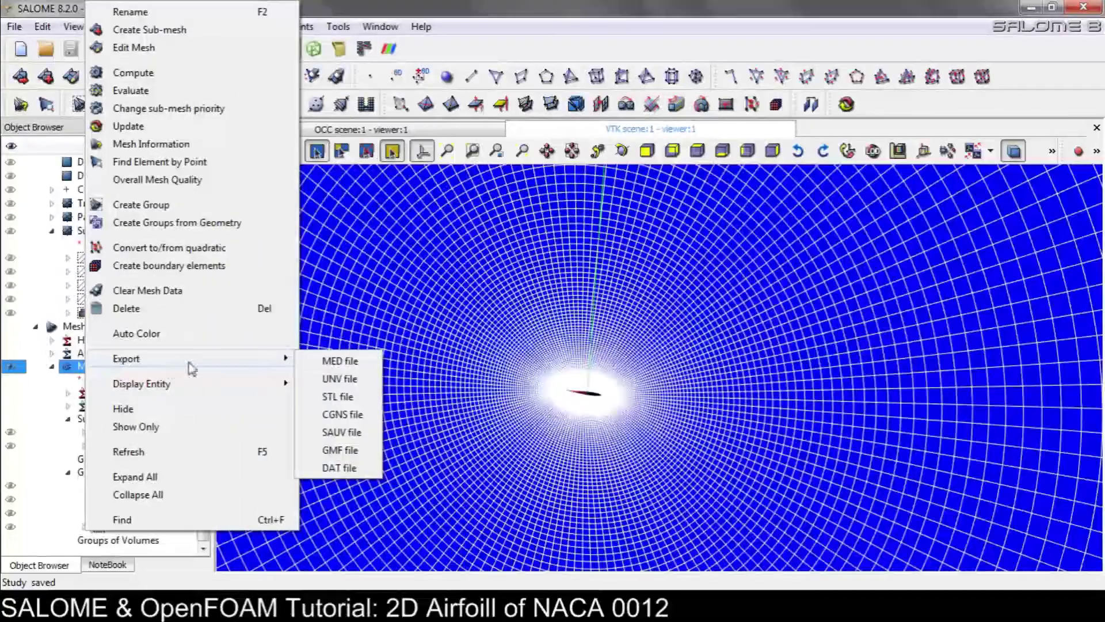
click(362, 379)
click(443, 243)
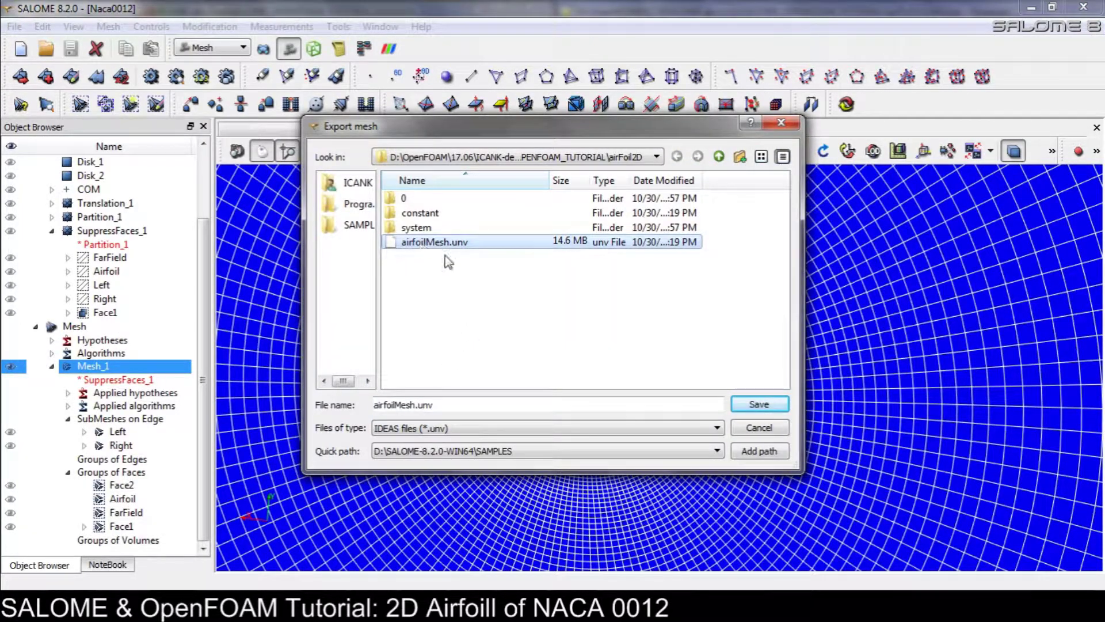
click(738, 401)
click(636, 328)
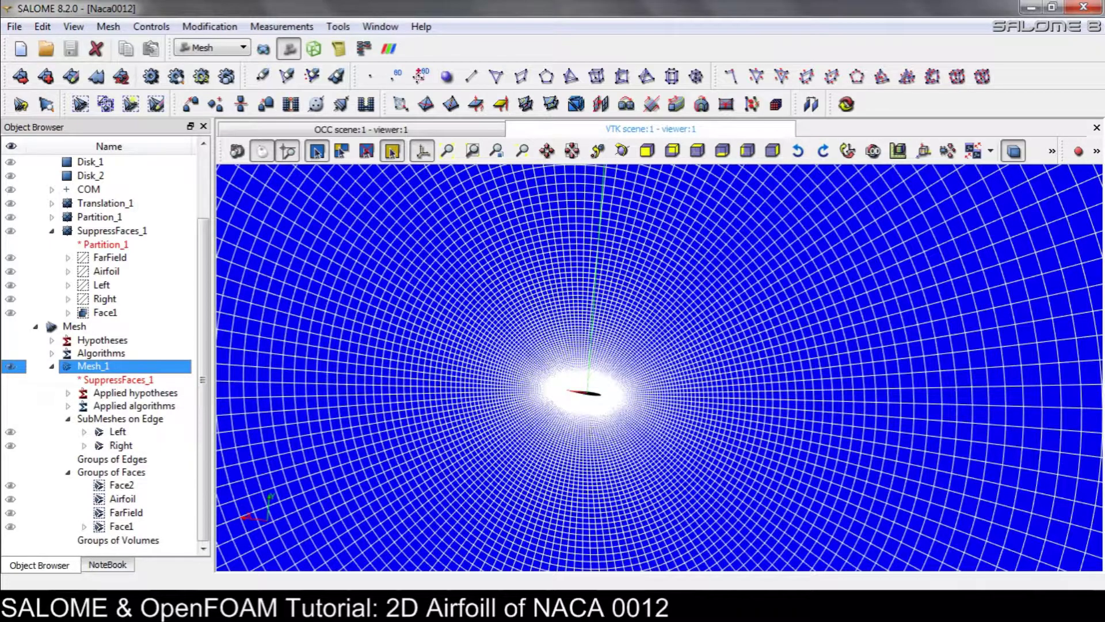
click(474, 608)
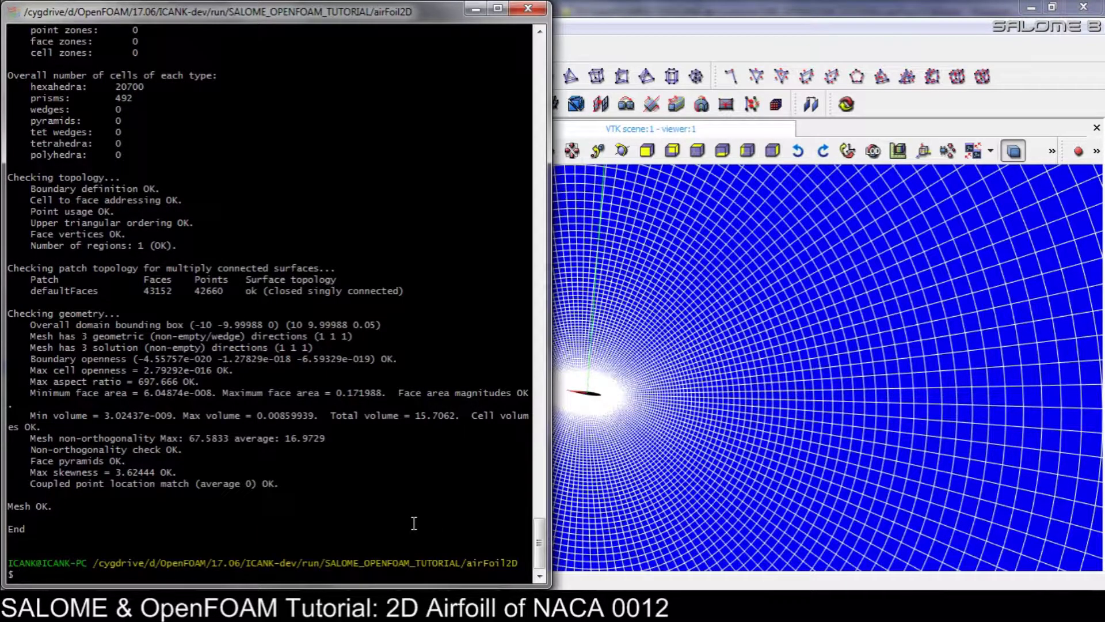
Rebuild polyMesh from airfoilMesh.unv, rerun checkMesh, and launch paraFoam.
key(Up)
key(Up)
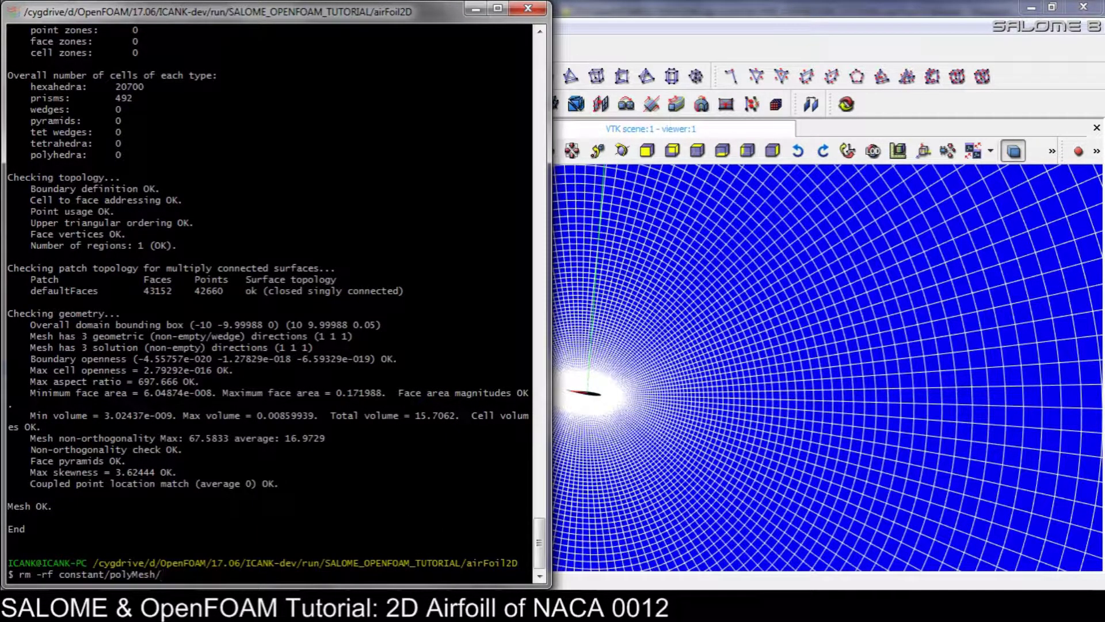
key(Return)
key(Up)
key(Up)
key(Up)
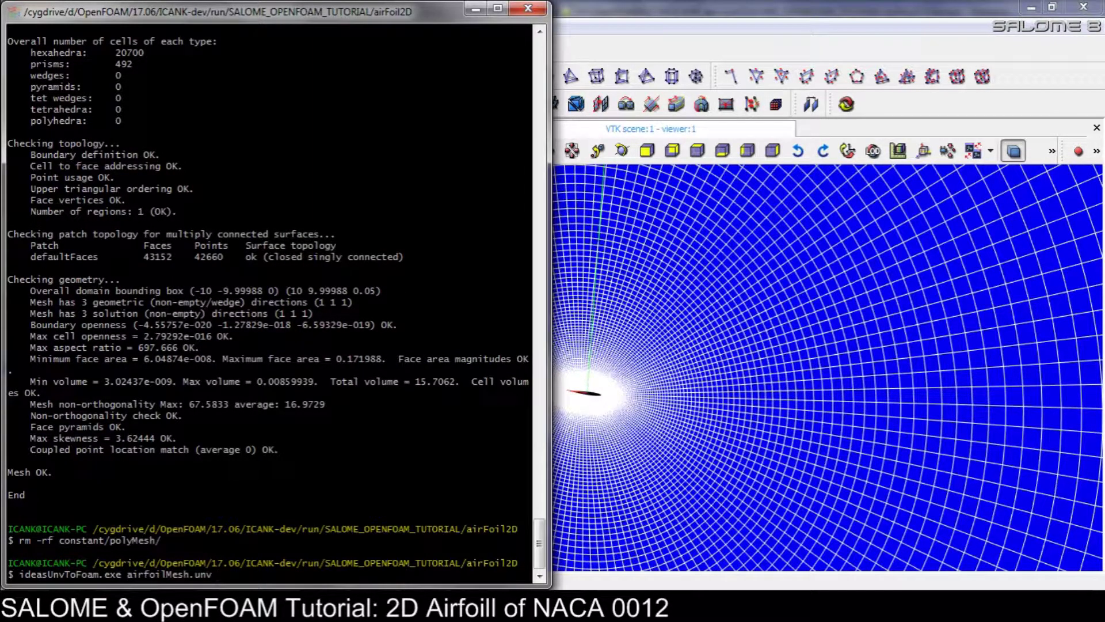
key(Return)
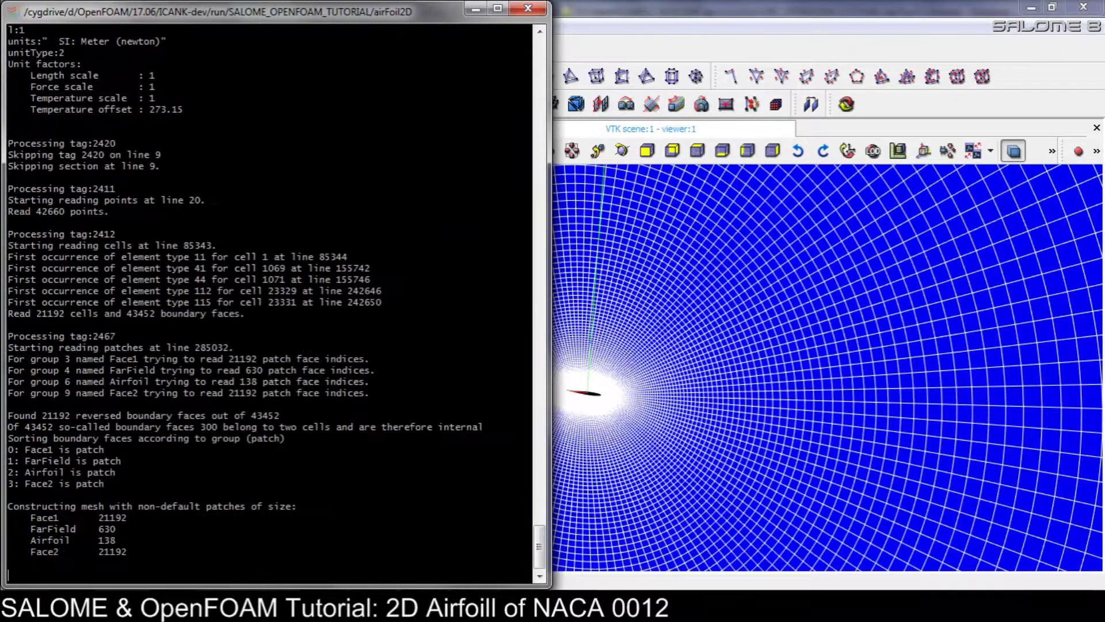
key(Up)
key(Up)
key(Up)
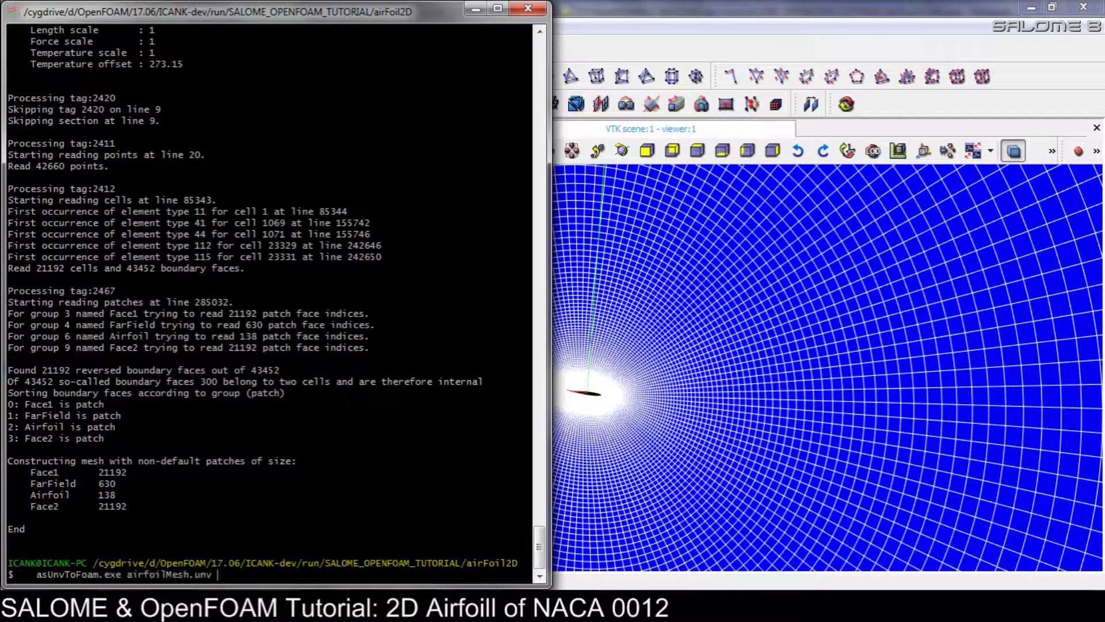
key(Return)
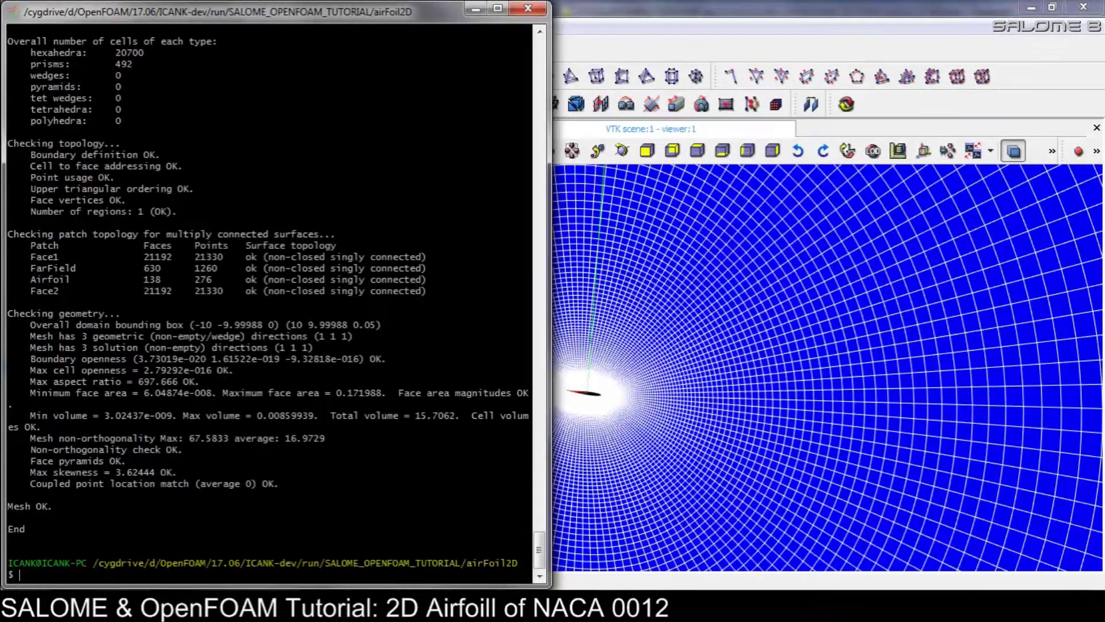
text(paraFoam)
key(Return)
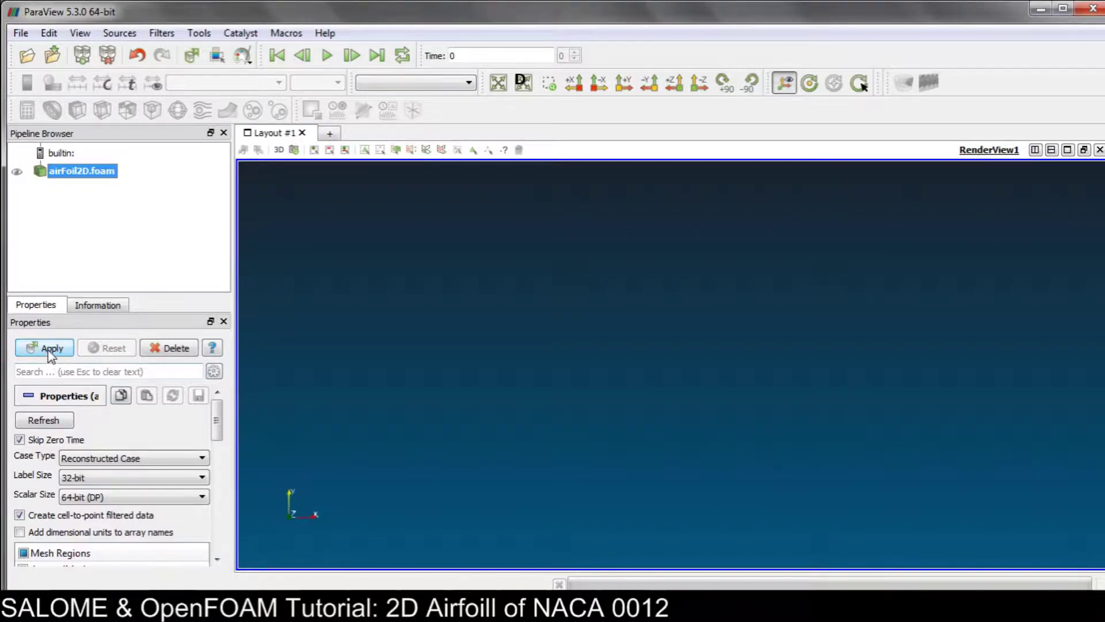
Render airFoil2D.foam as Surface With Edges and zoom to inspect the airfoil mesh.
click(418, 83)
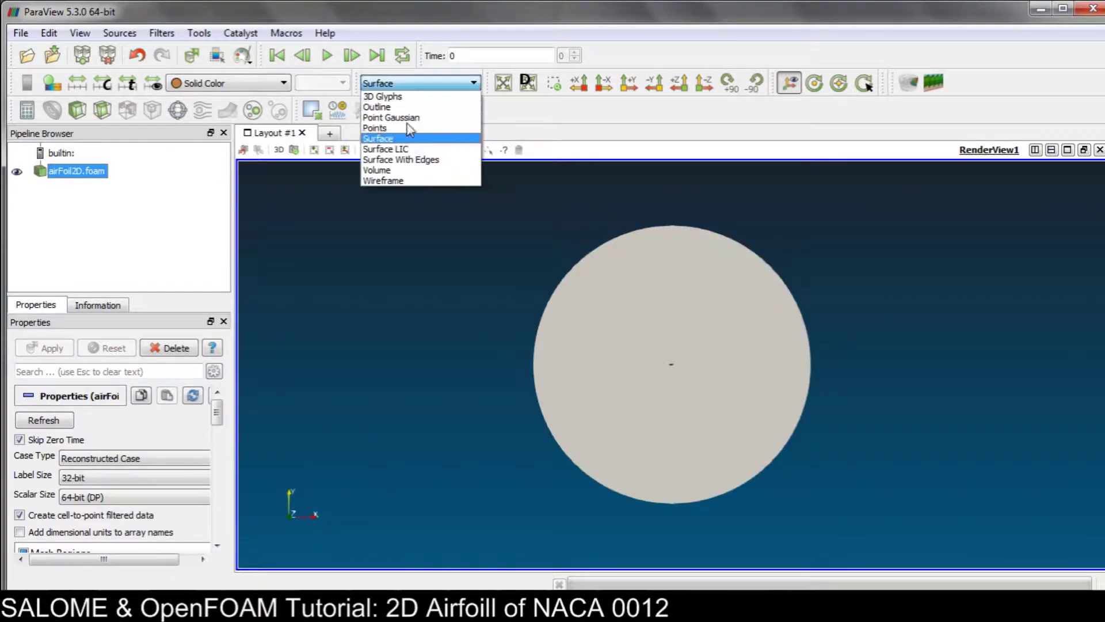
click(405, 160)
scroll(641, 357, up, 10)
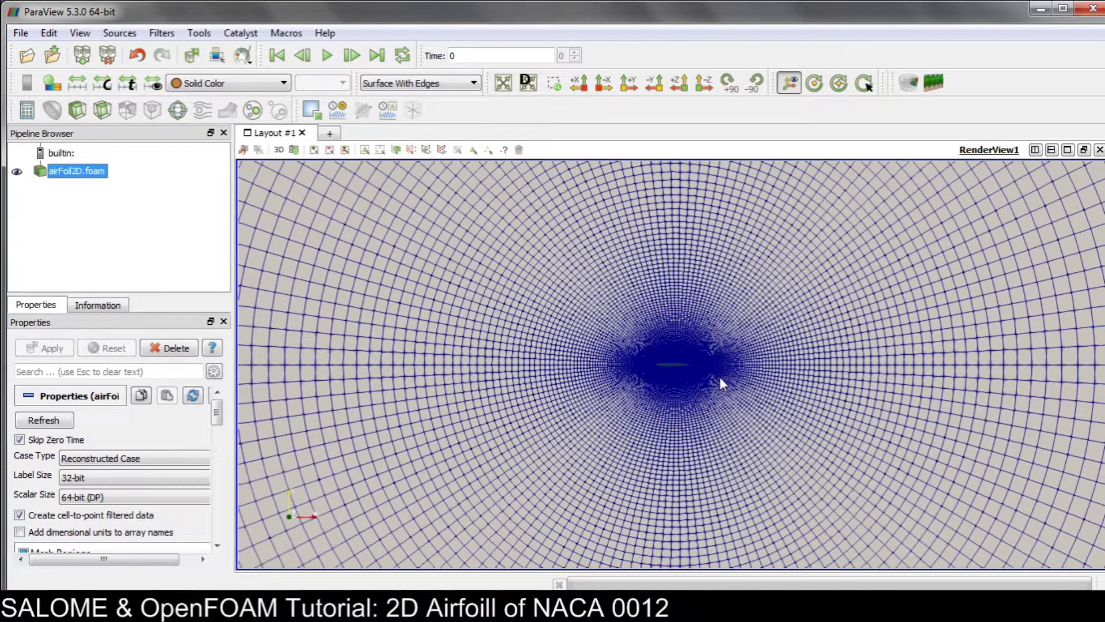
scroll(727, 384, up, 10)
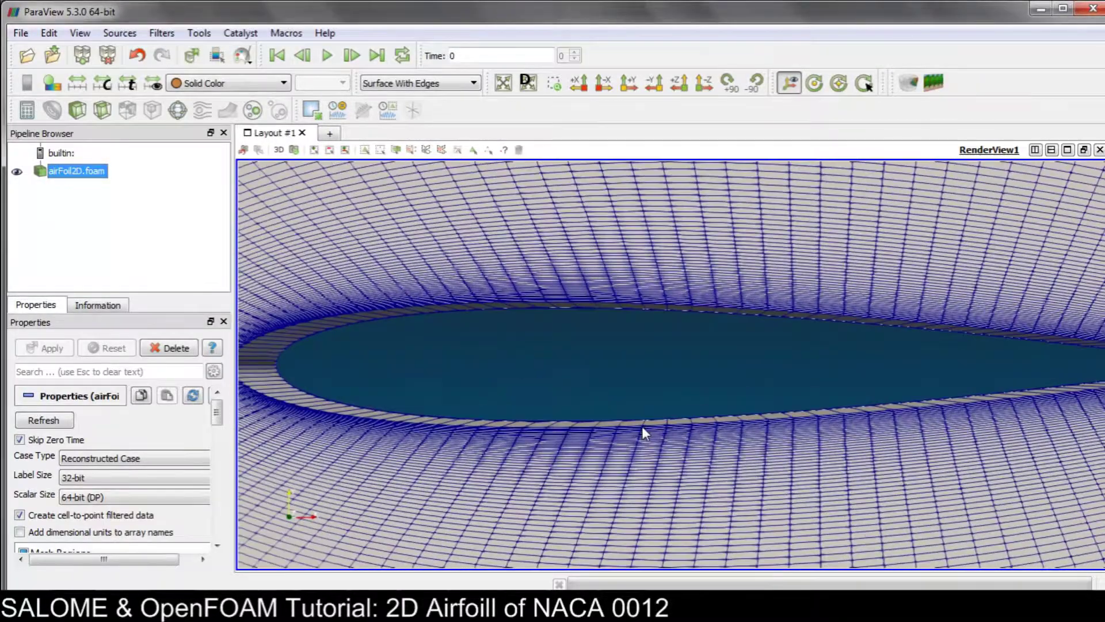
scroll(629, 412, down, 15)
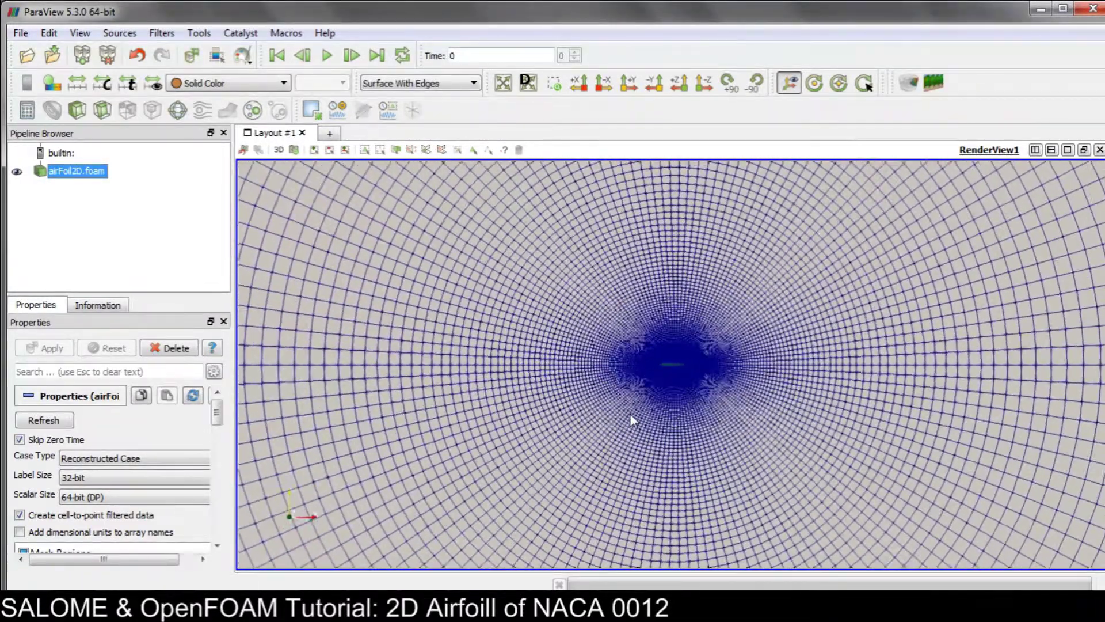
scroll(217, 429, down, 4)
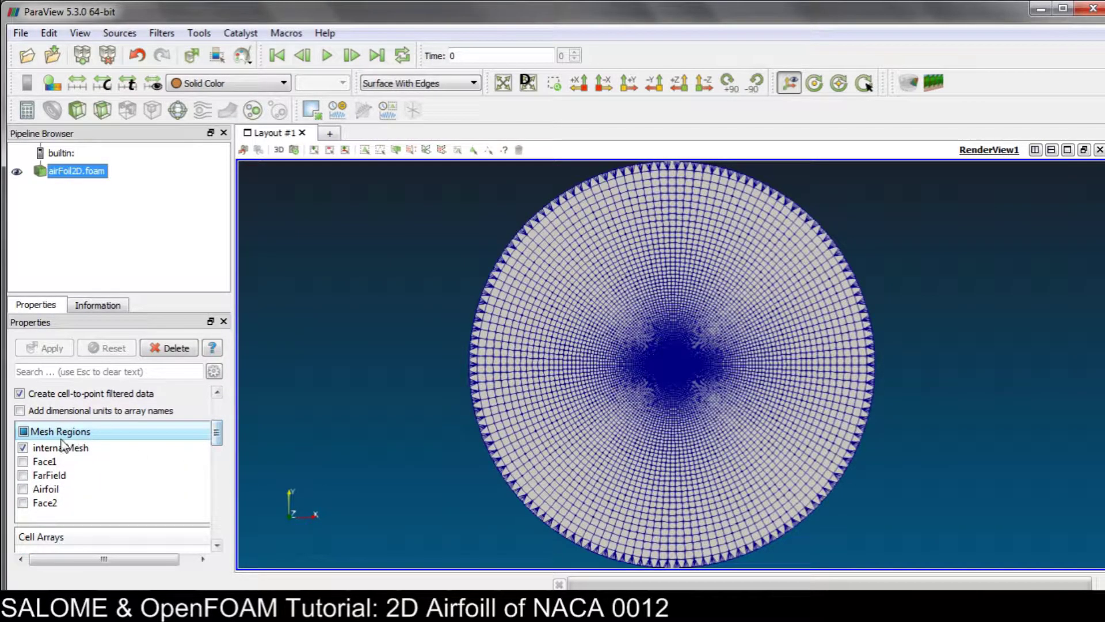
Show only the Airfoil patch, view it along -X, and orbit to reveal its thickness.
click(23, 431)
click(23, 431)
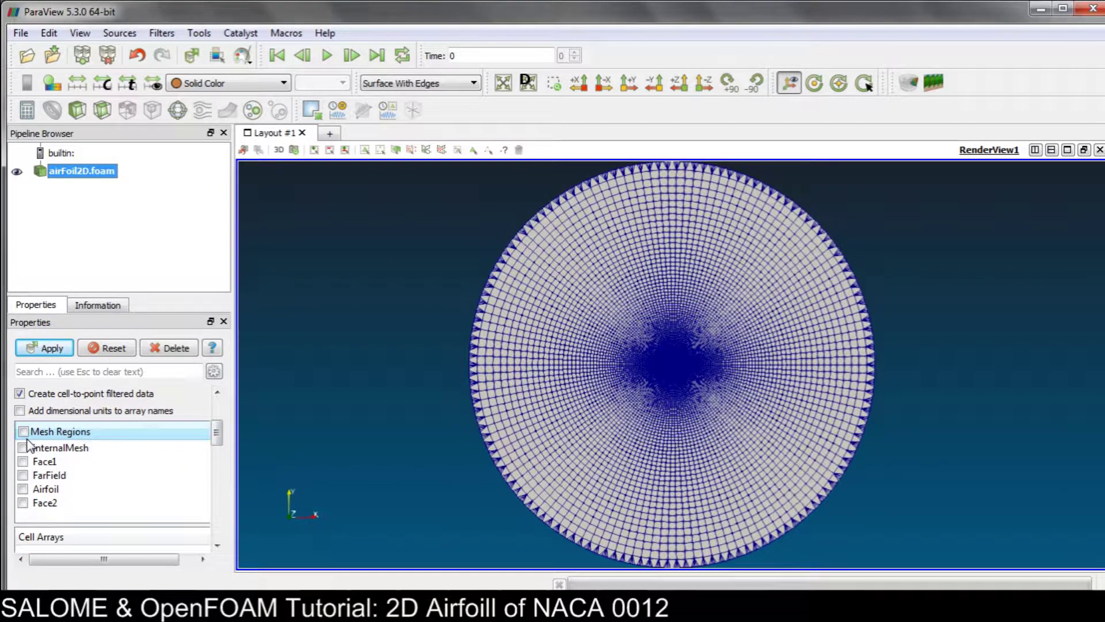
click(23, 488)
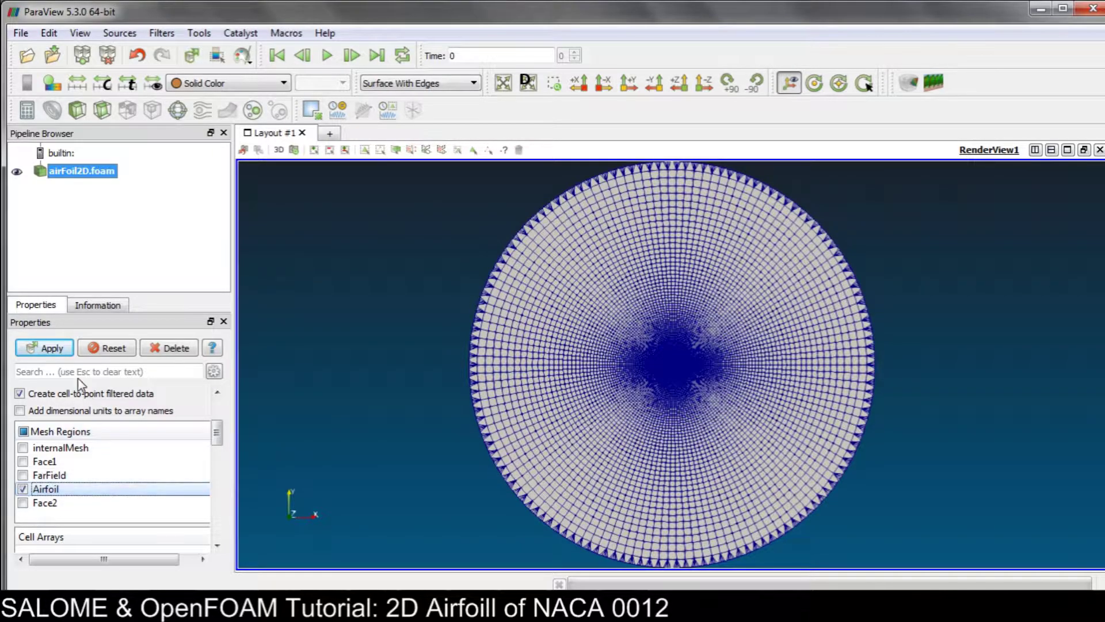
click(44, 347)
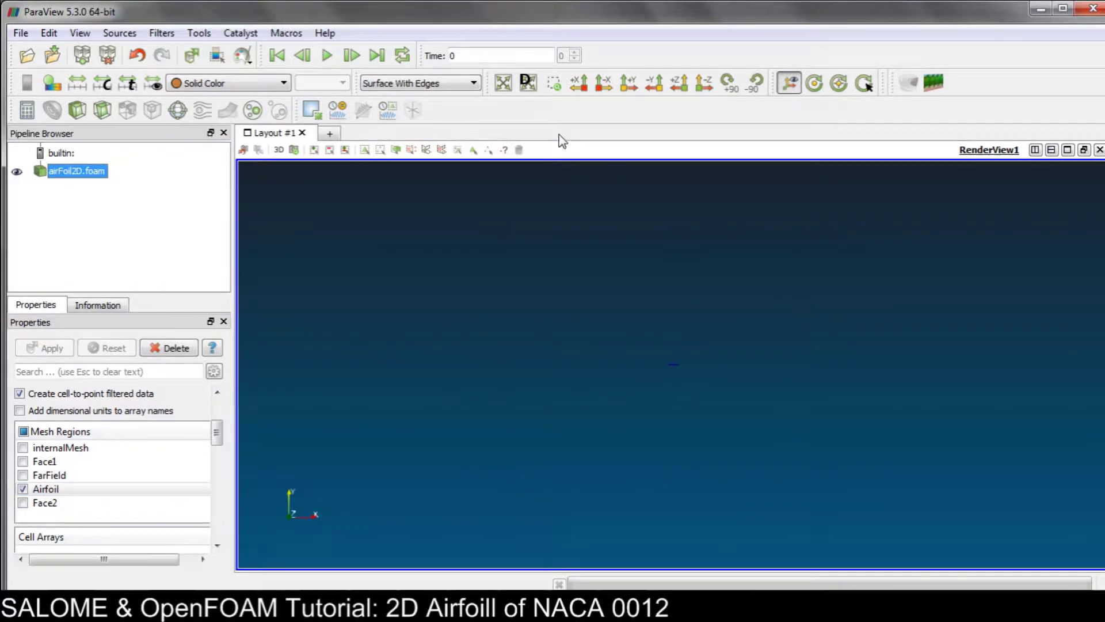
click(603, 82)
drag(669, 311, 695, 381)
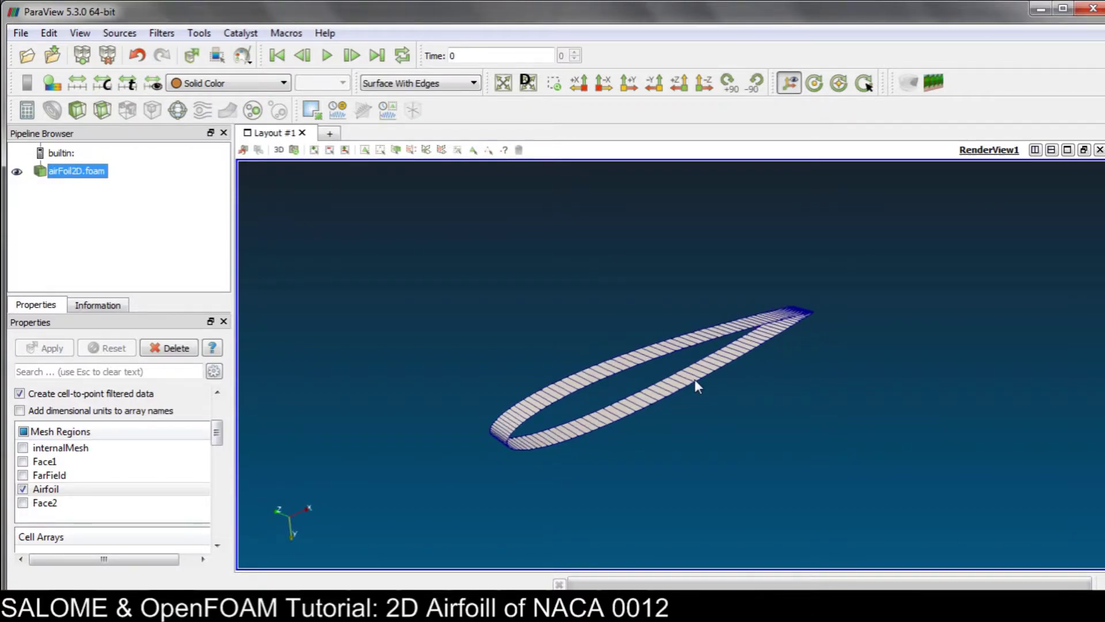